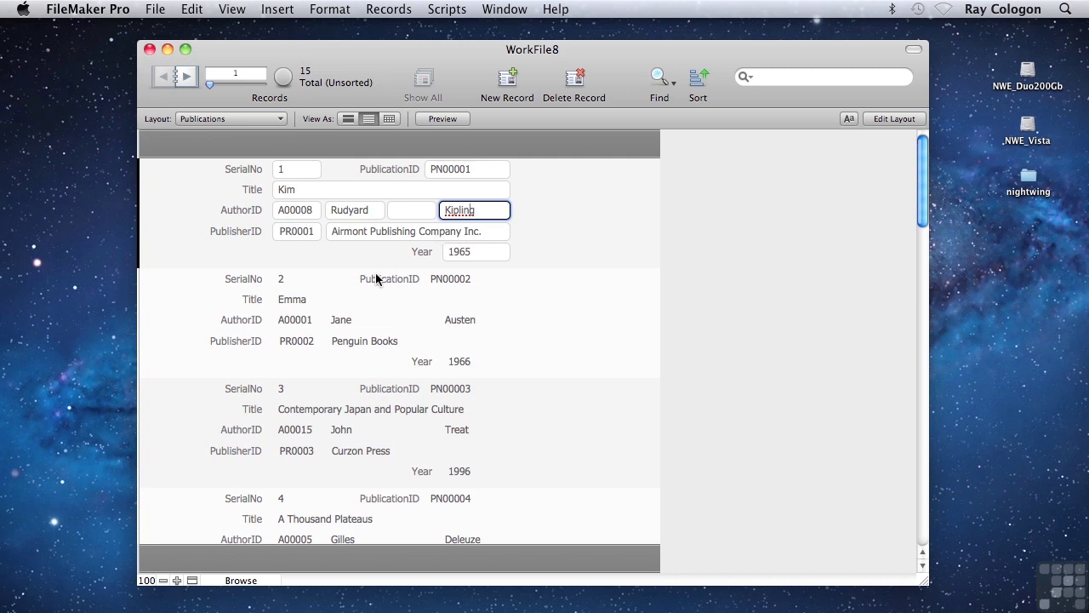
Step: Examine the AuthorID field of the first publication and look through the records that follow
left_click(293, 214)
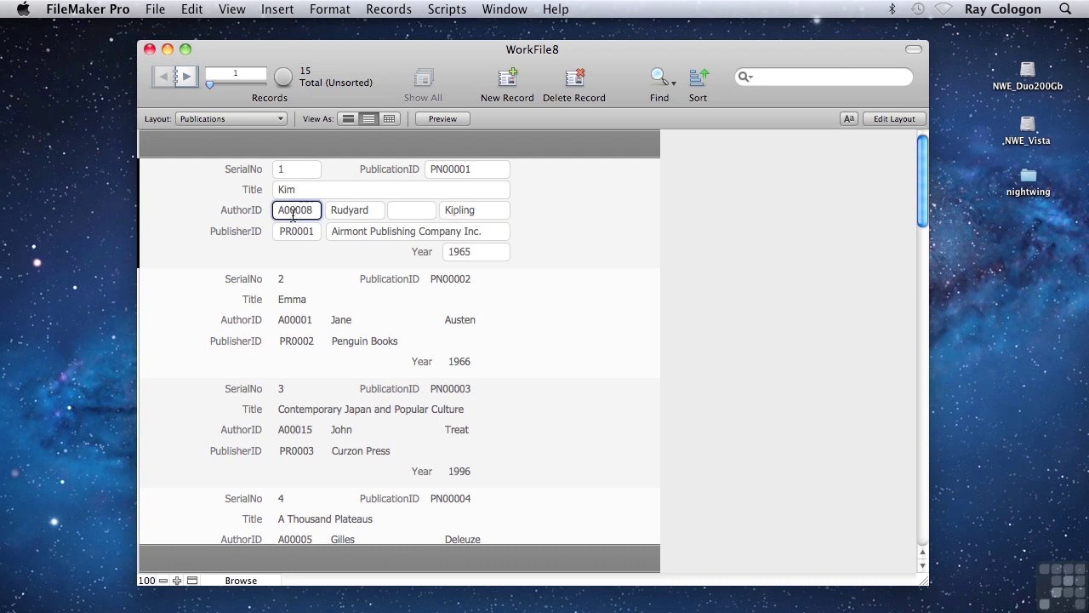
left_click_drag(277, 211, 314, 211)
left_click(635, 258)
scroll(635, 258, "down", 5)
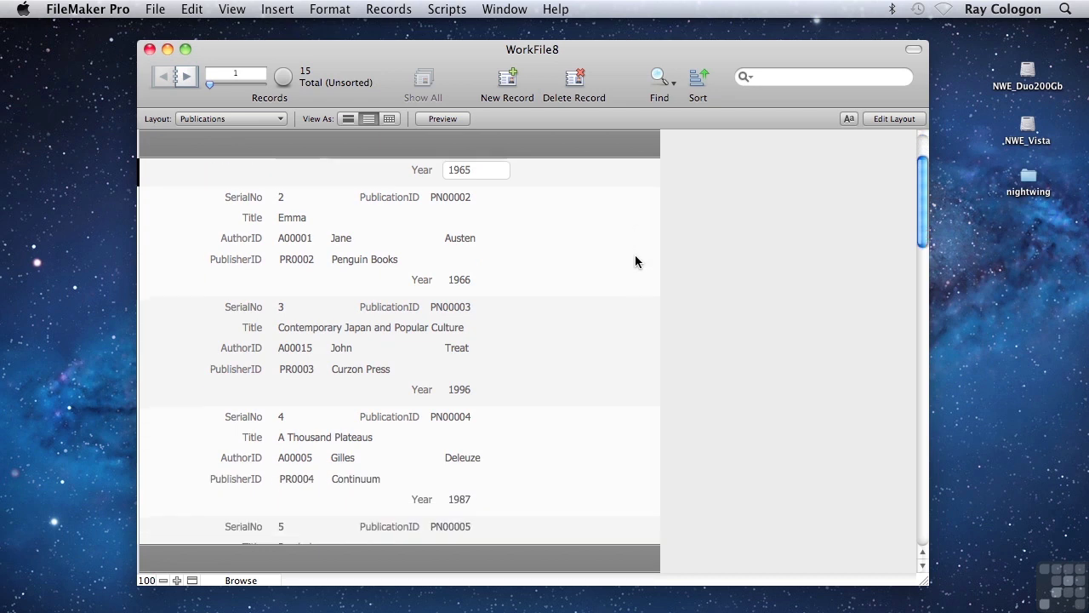
scroll(635, 261, "up", 2)
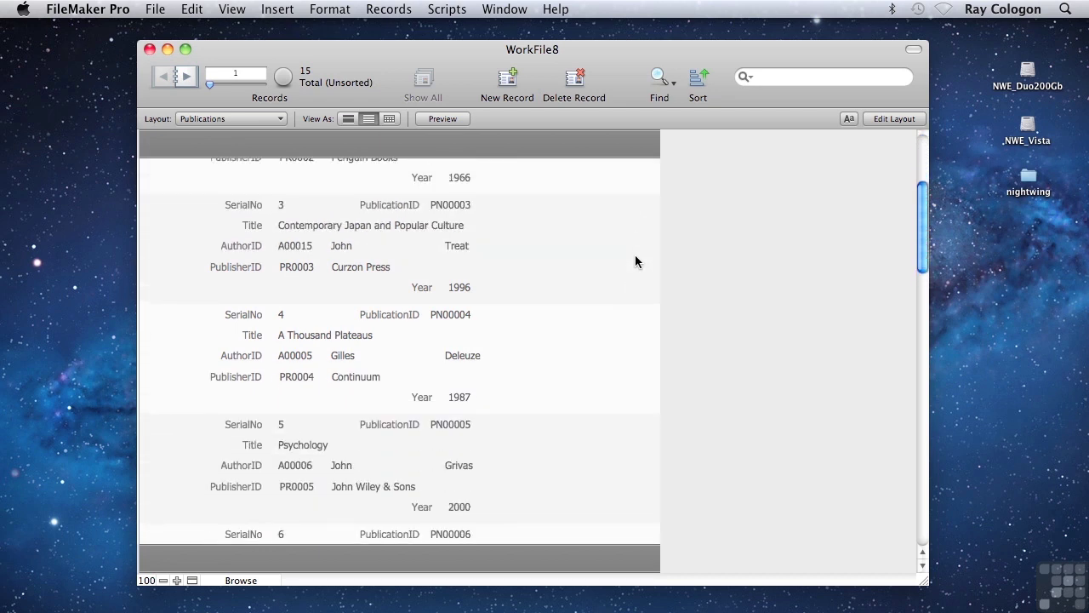
Step: Compare the Publications records in form, list and table views, ending in list view
left_click(350, 121)
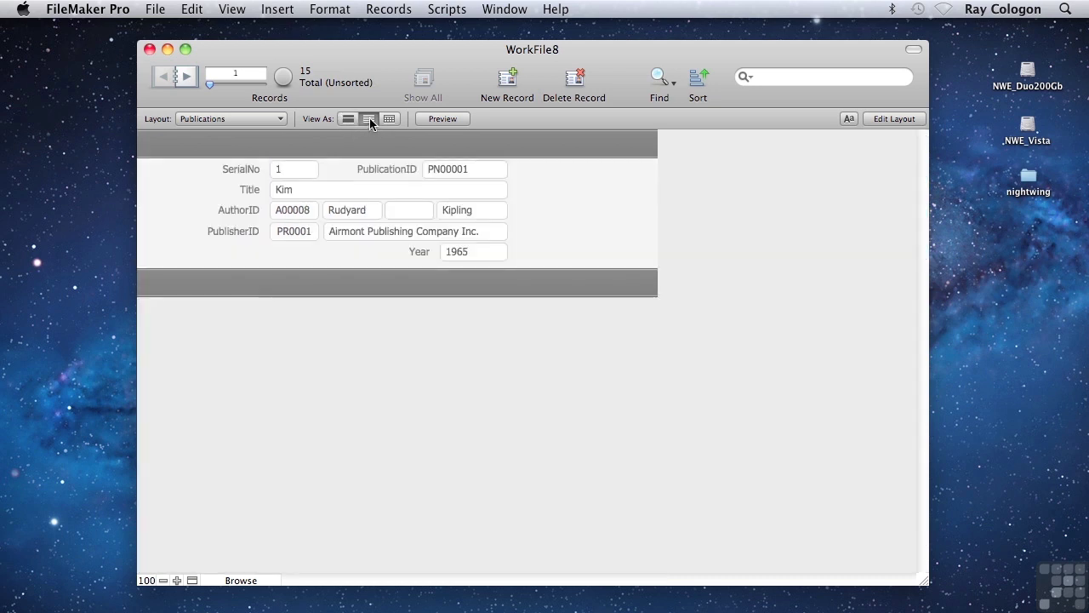
left_click(369, 119)
left_click(390, 119)
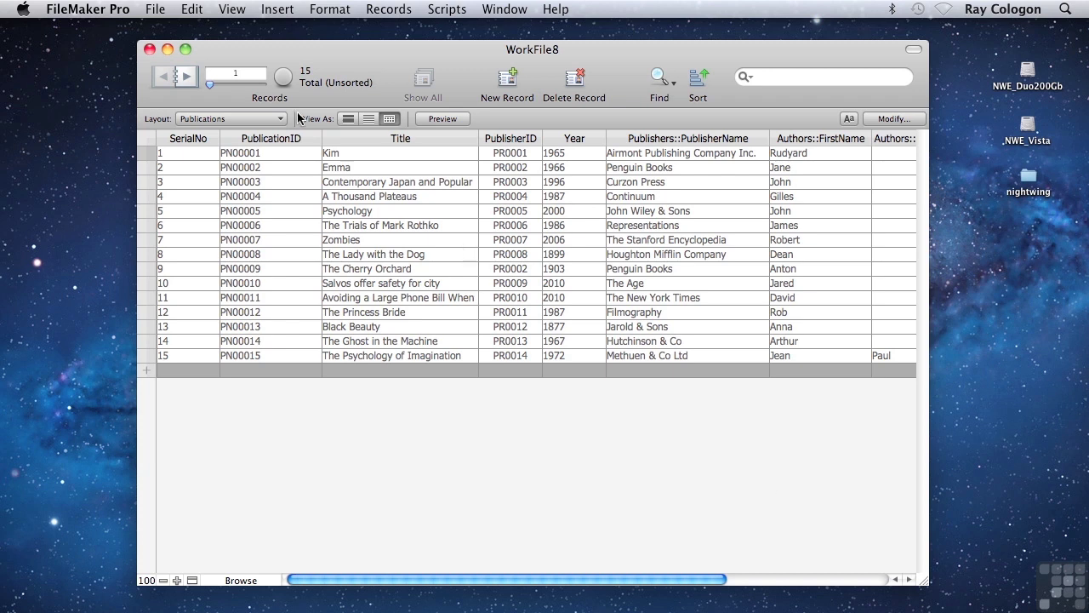
left_click(347, 120)
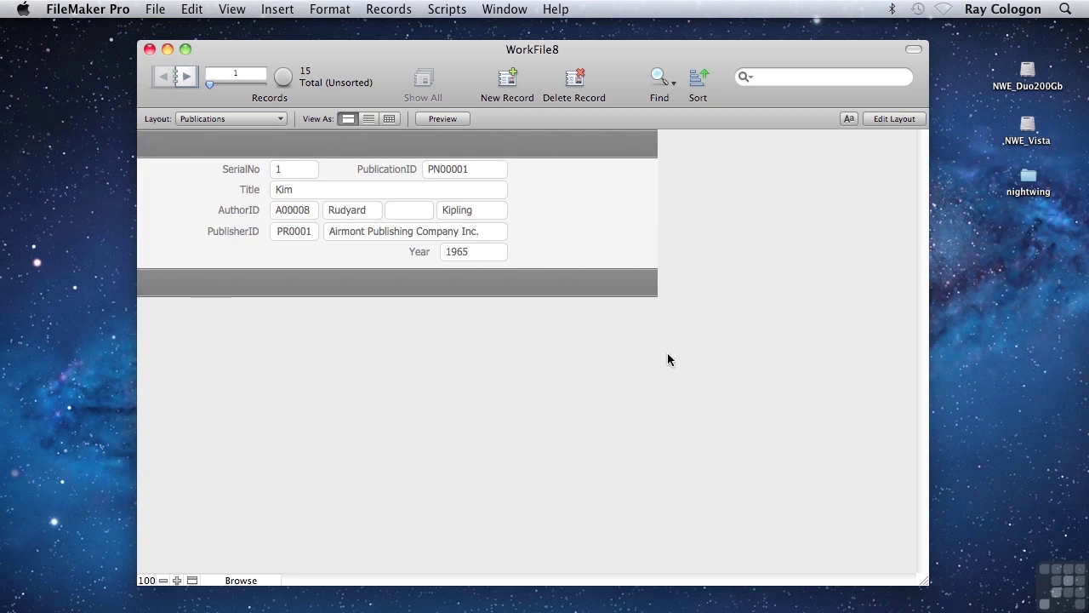
left_click(390, 118)
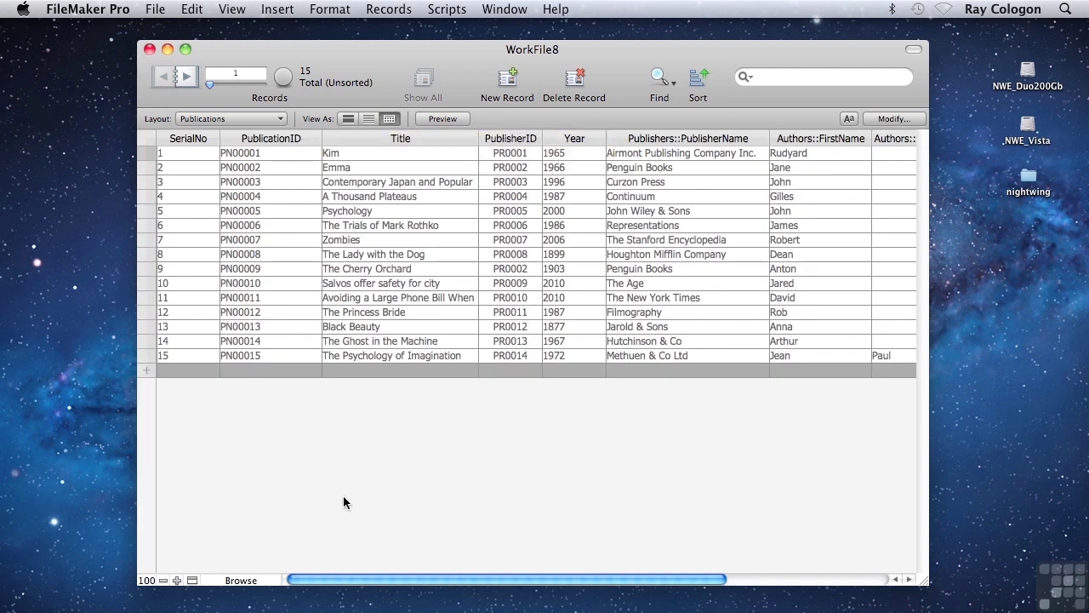
left_click_drag(348, 584, 228, 599)
left_click(367, 118)
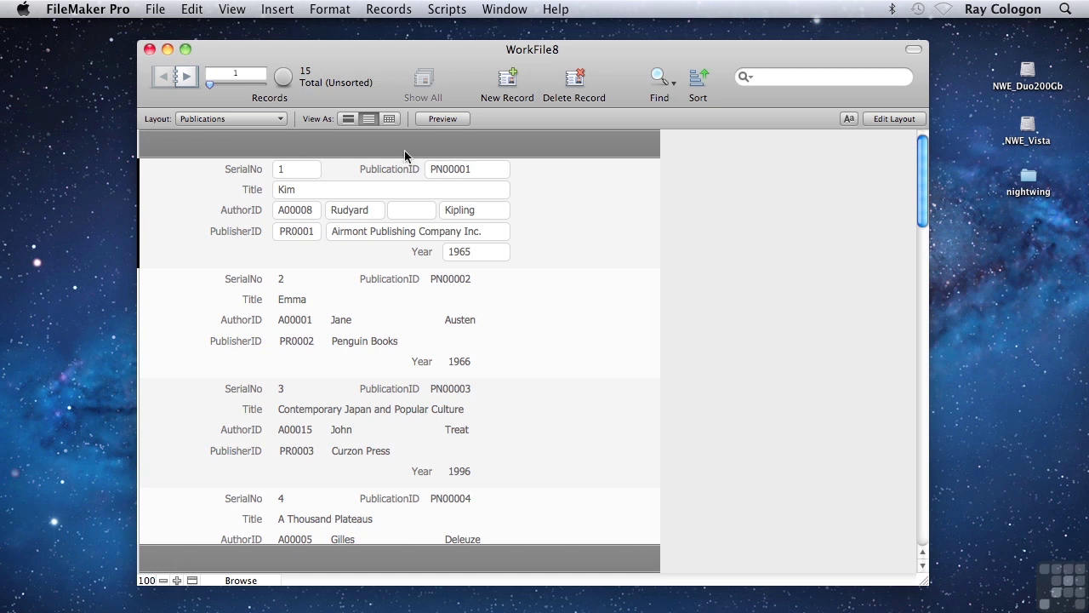
Step: Switch to the Authors layout and view its records as a list
left_click(251, 122)
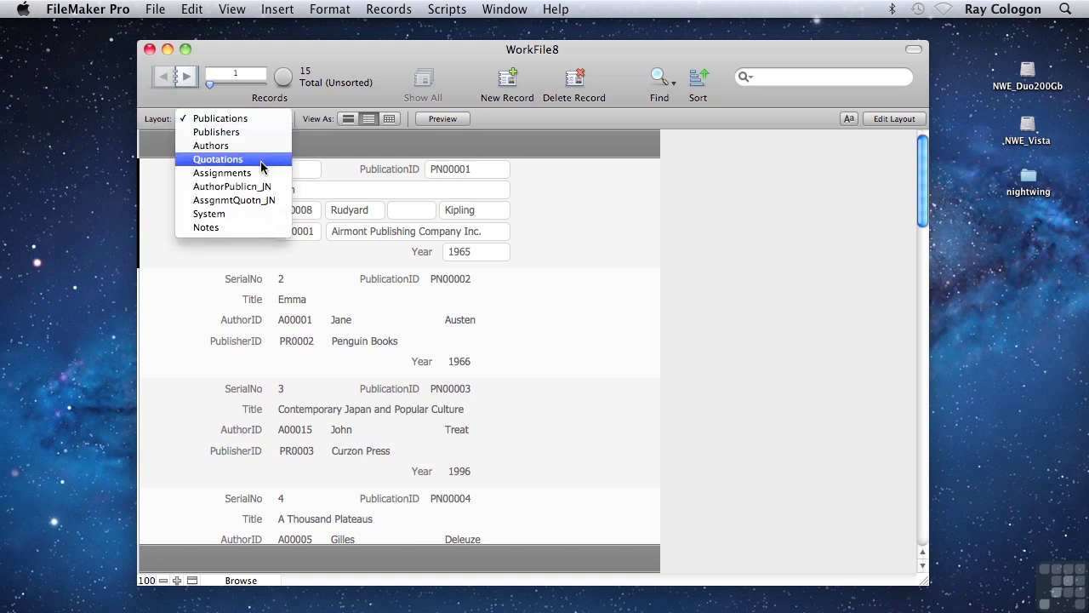
left_click(239, 147)
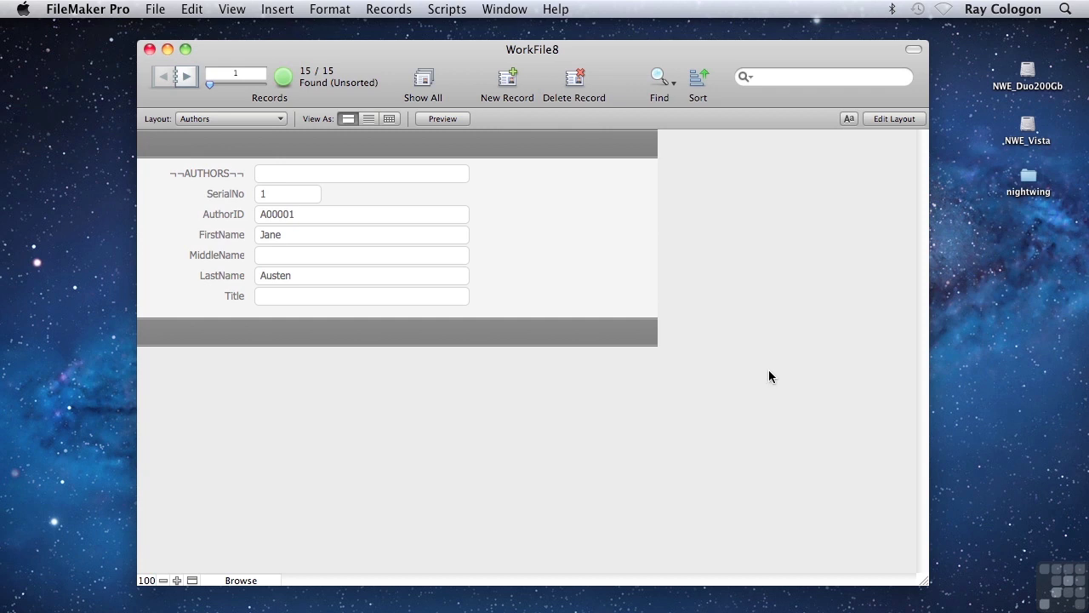
left_click(368, 119)
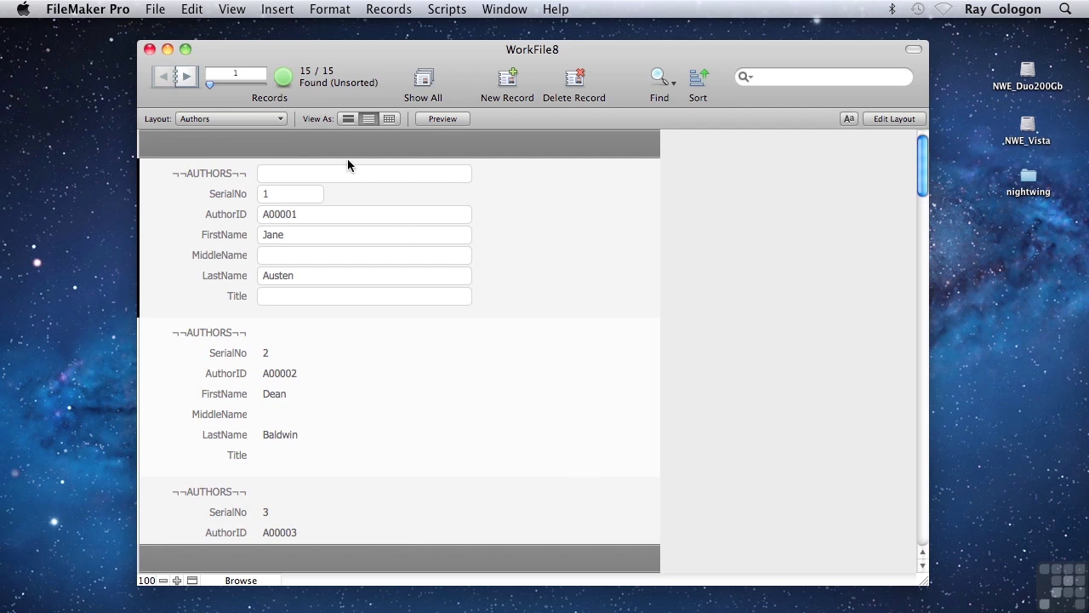
Step: Enter Layout mode and change the Authors layout's theme to Purple from the Glass group
left_click(232, 8)
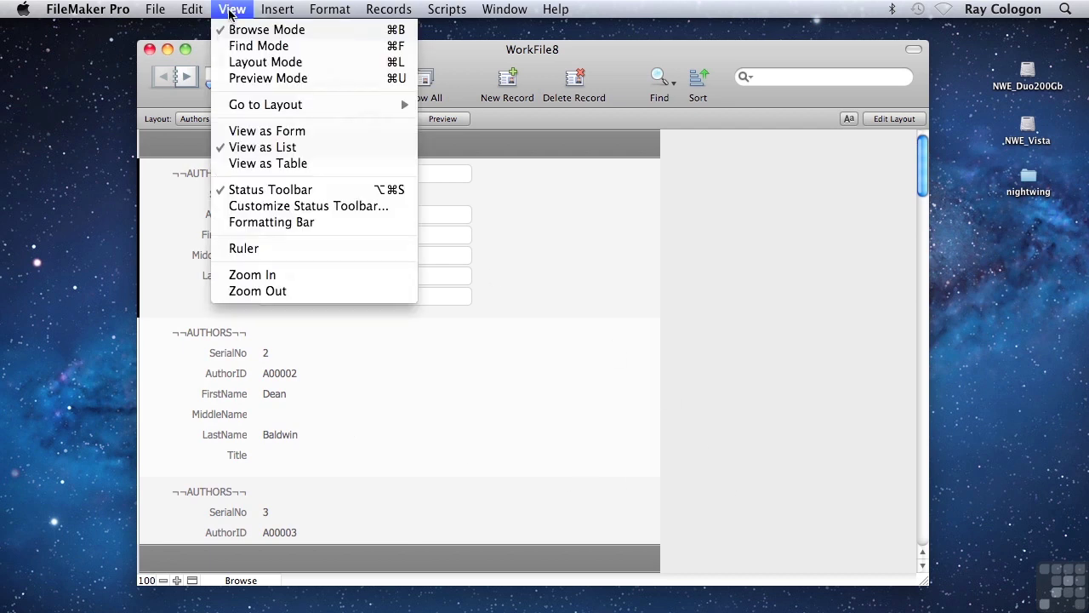
left_click(247, 62)
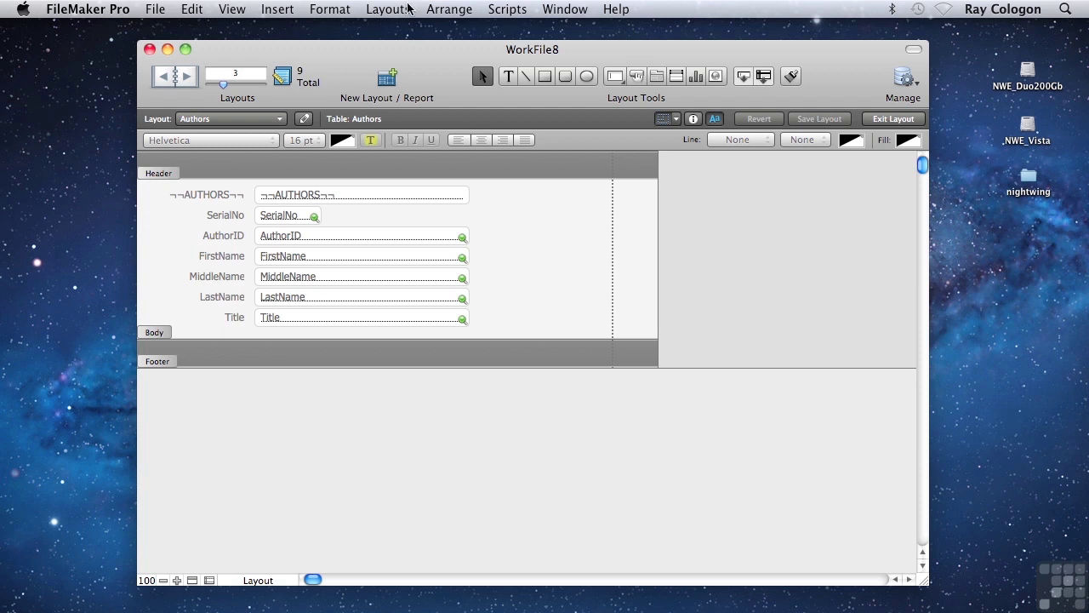
left_click(385, 11)
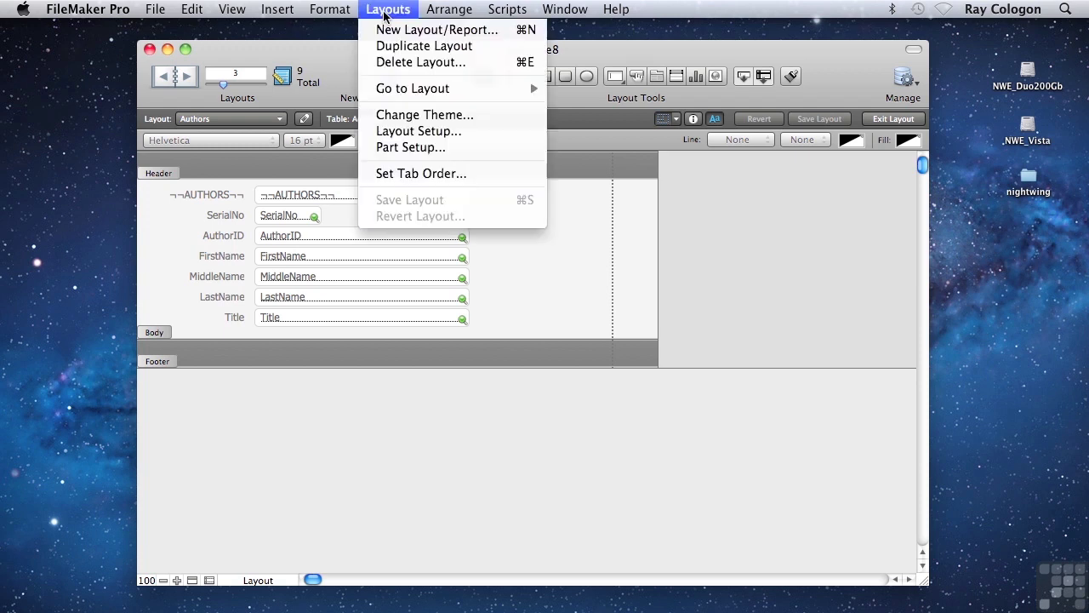
left_click(410, 116)
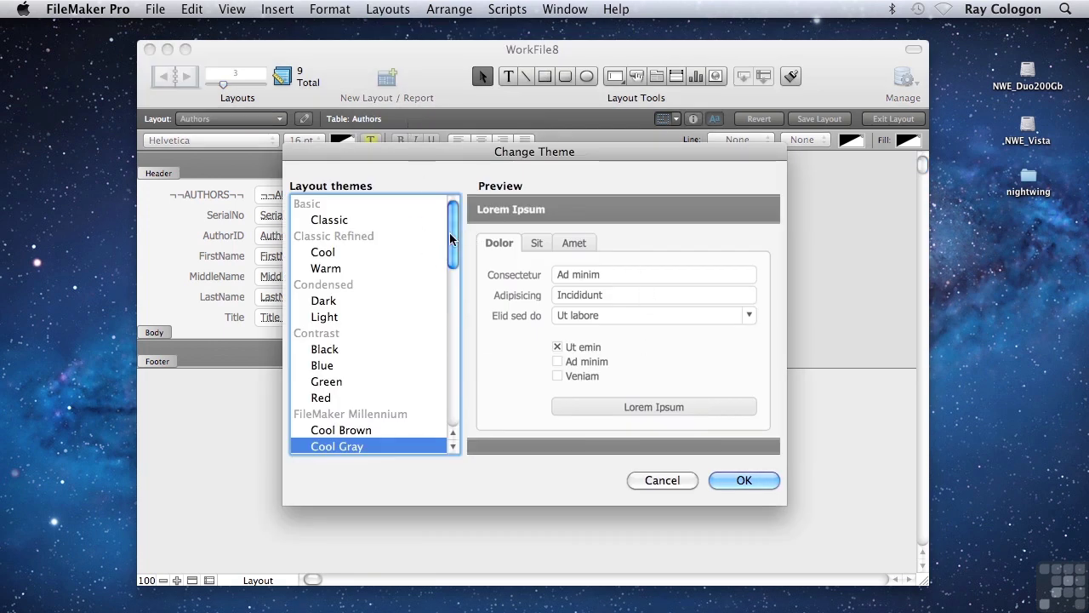
scroll(451, 250, "down", 2)
scroll(451, 251, "down", 4)
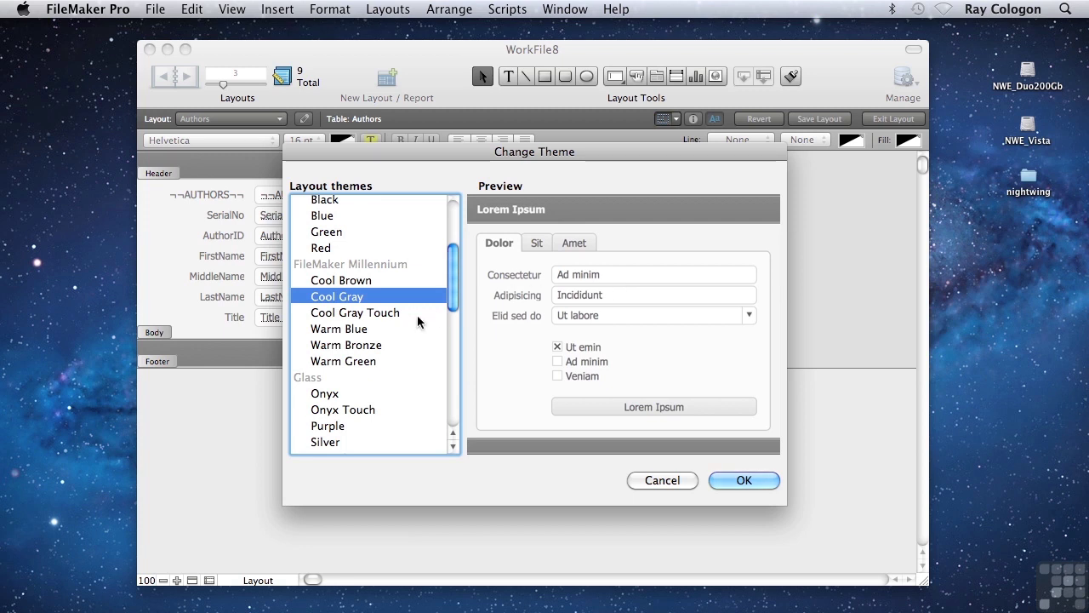
left_click(356, 332)
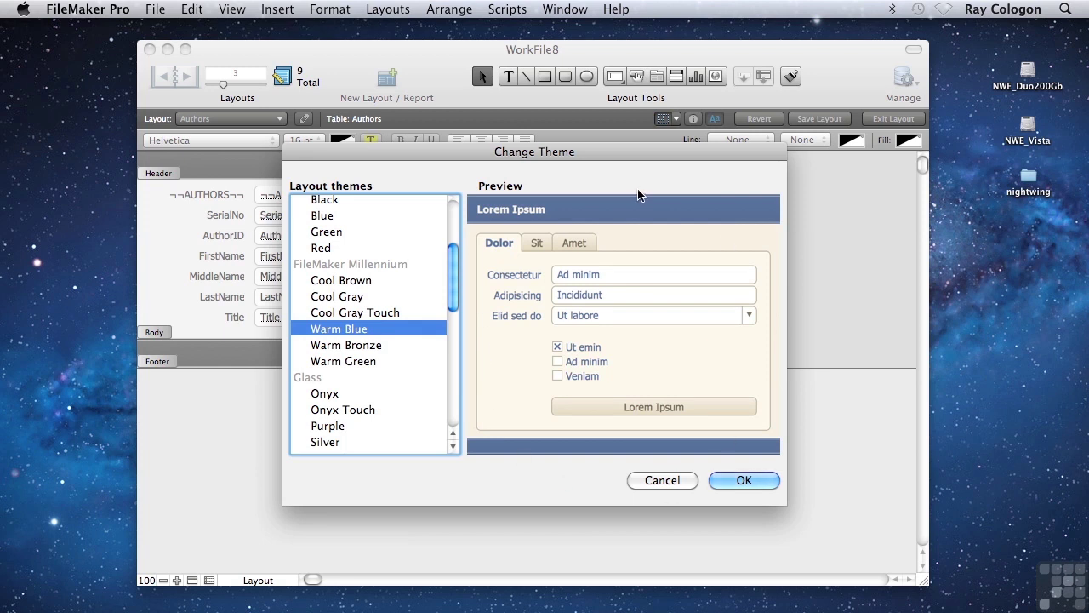
left_click(332, 427)
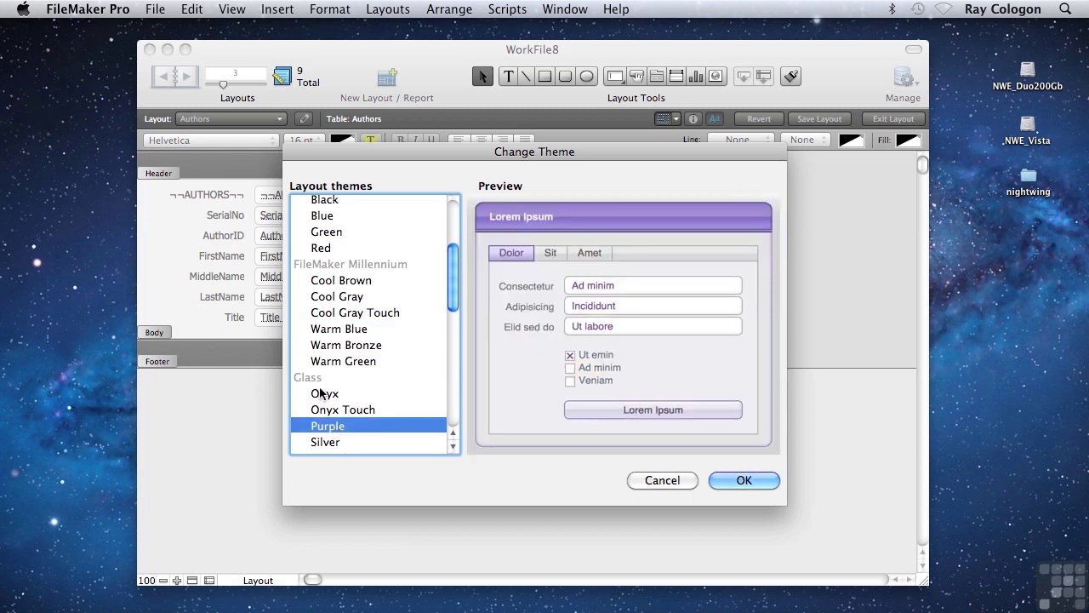
left_click(744, 480)
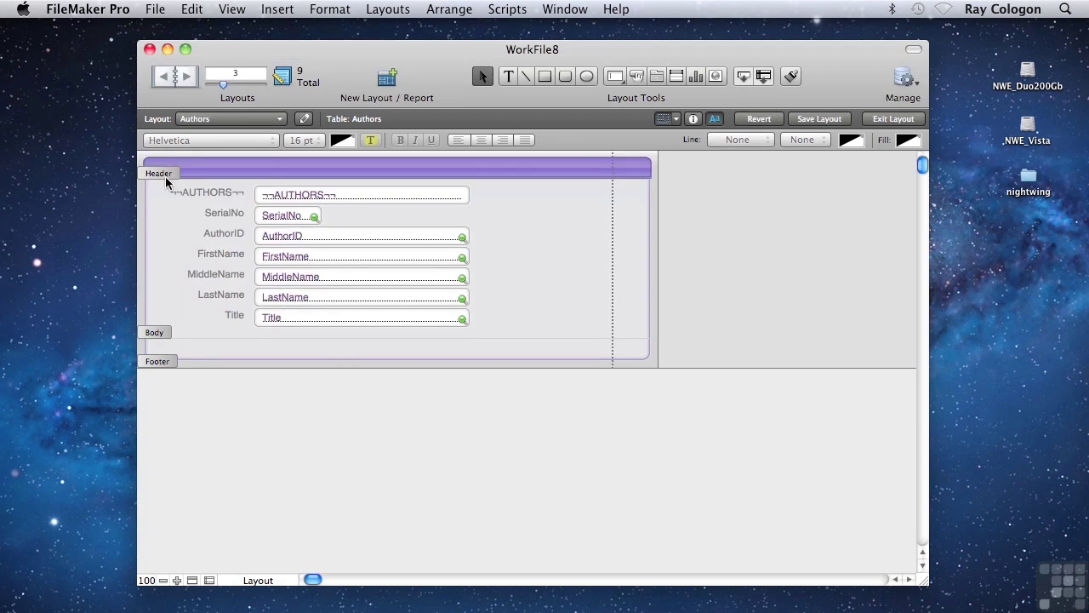
Step: Increase the height of the header and body parts and widen the Authors layout to nearly the full window width
left_click_drag(163, 175, 162, 219)
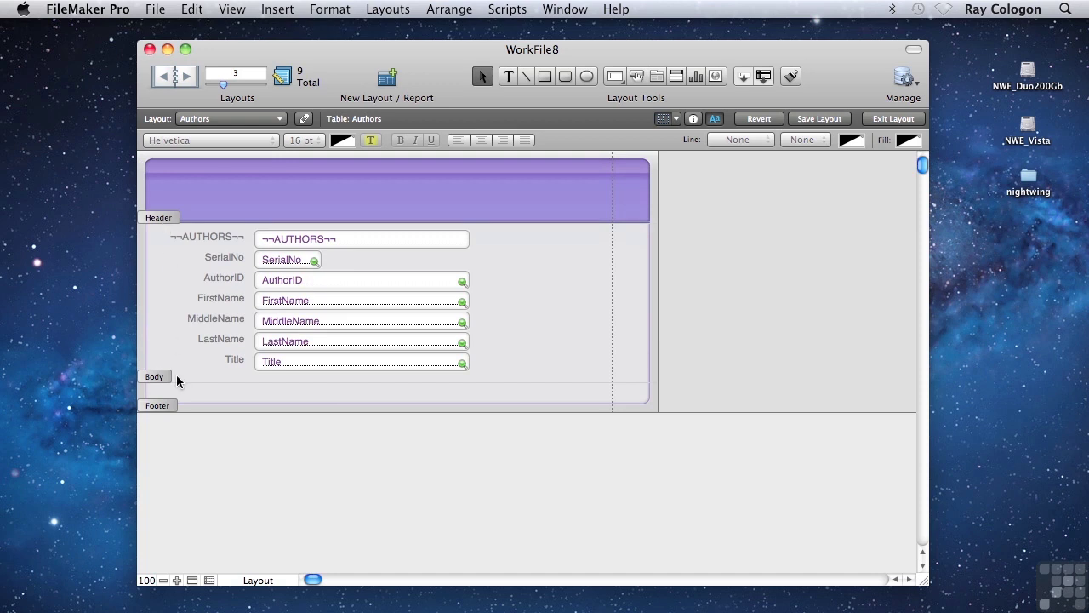
left_click_drag(164, 377, 164, 536)
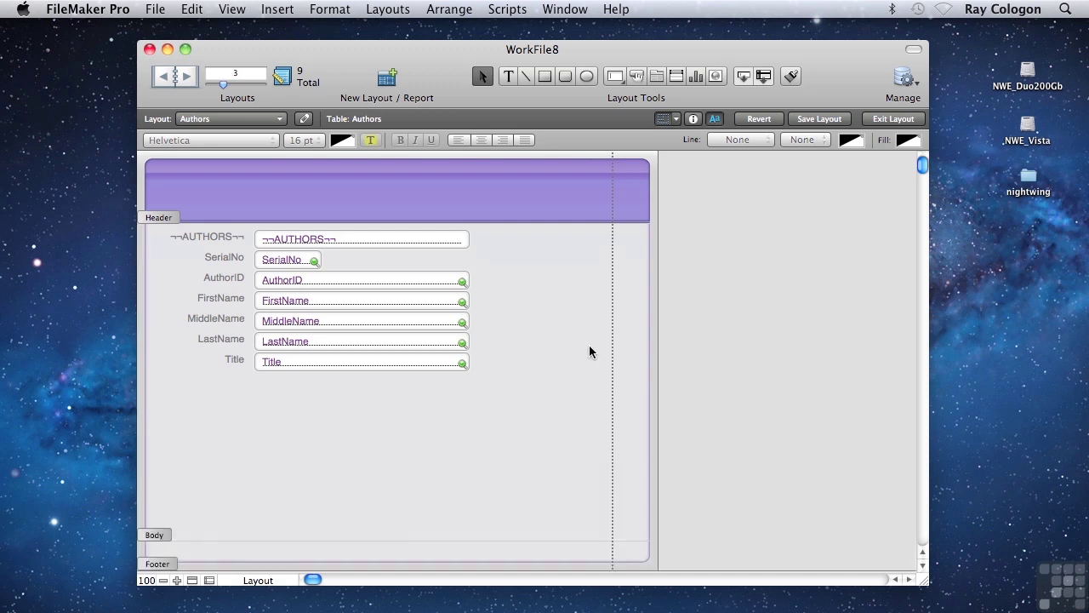
left_click_drag(658, 337, 907, 330)
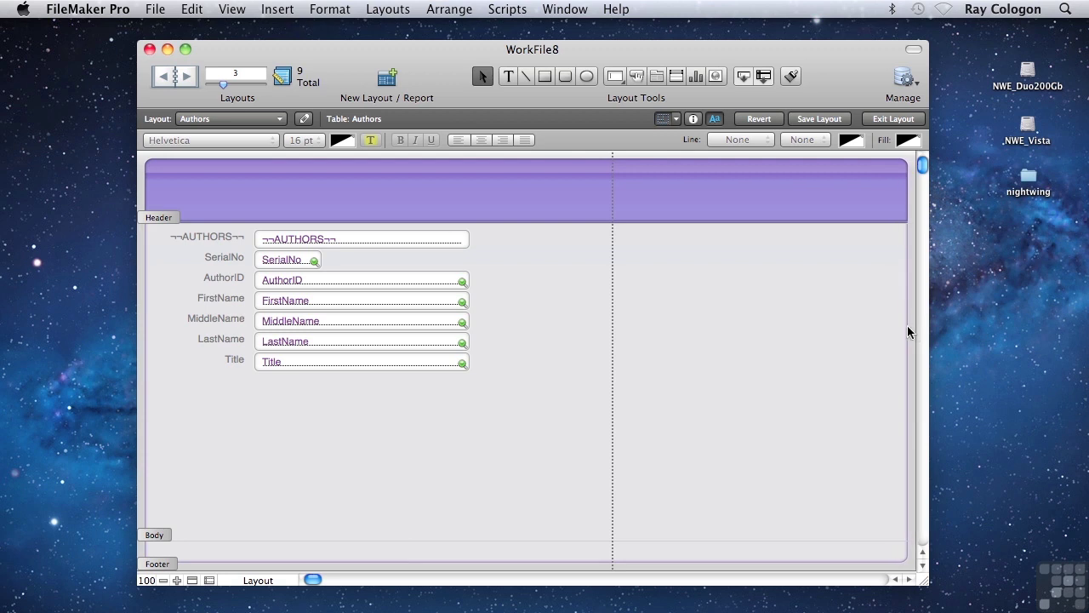
left_click(154, 536)
left_click_drag(153, 538, 150, 537)
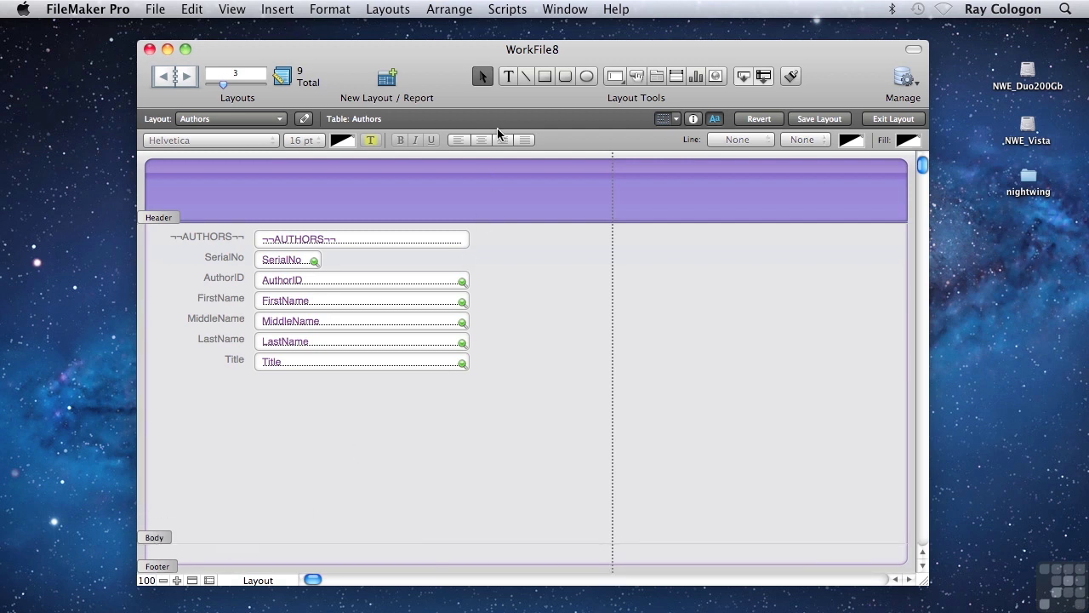
Step: Add the title text "Authors" to the header and set its font size to 24 pt
left_click(510, 78)
left_click(488, 188)
type("Authors")
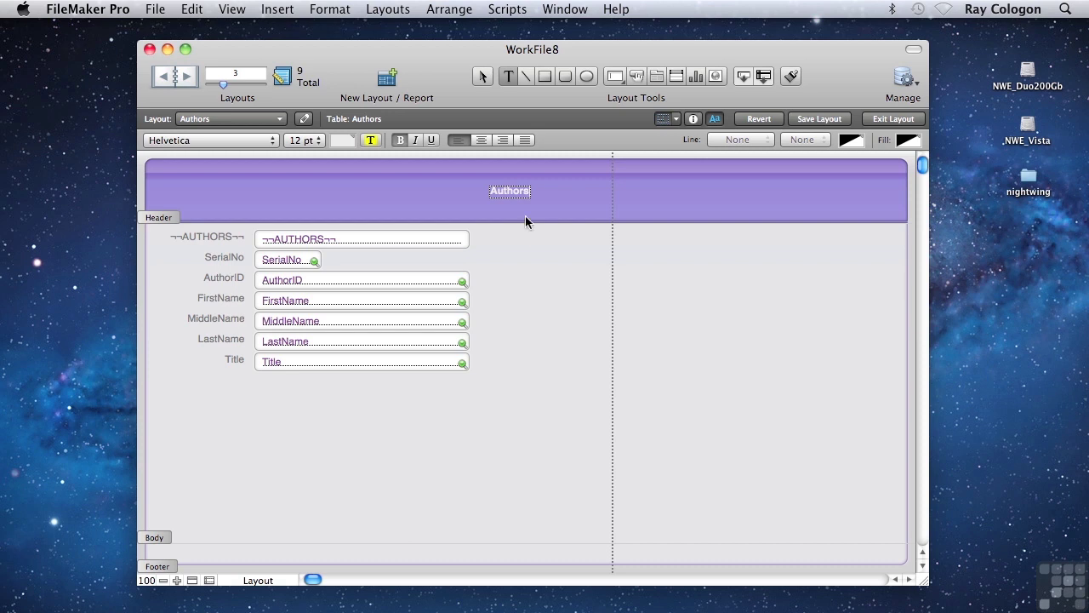
left_click_drag(529, 193, 485, 194)
left_click(311, 141)
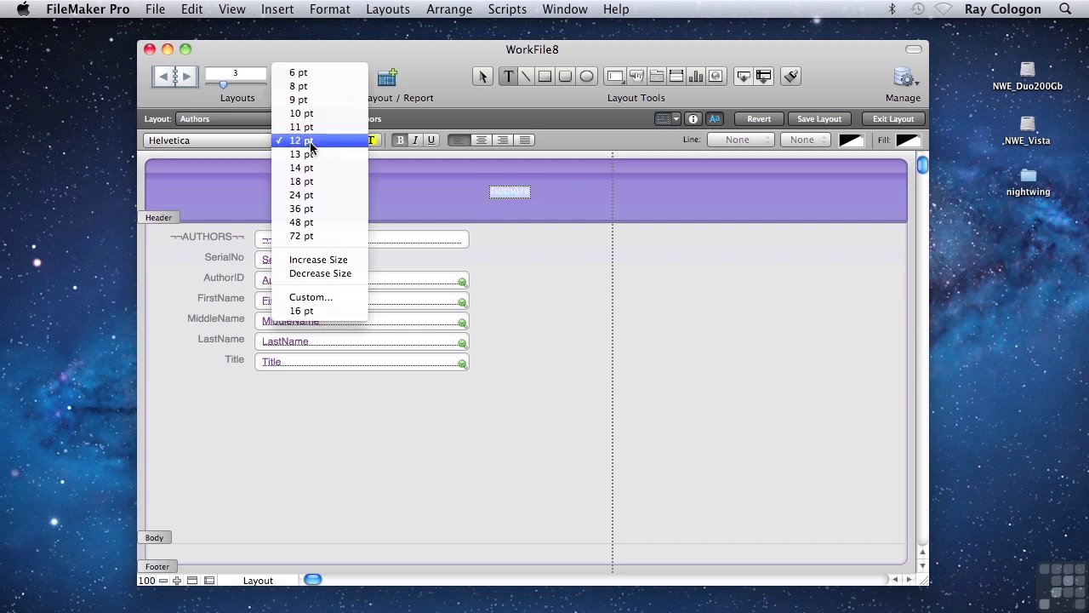
left_click(313, 195)
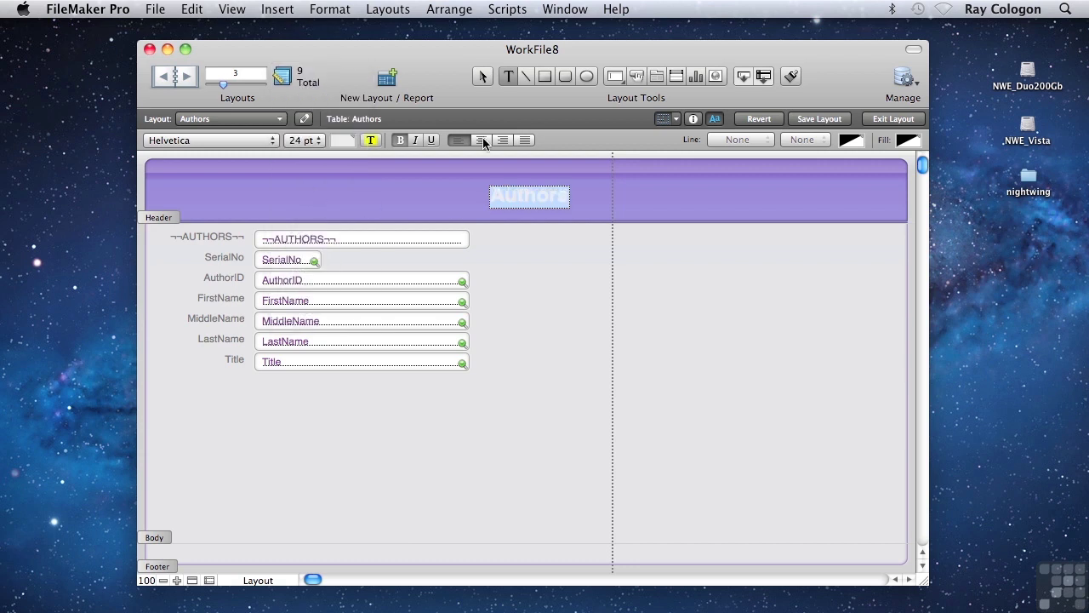
Step: Center-align the Authors title in a wider text box and place it near the middle of the header
left_click(483, 77)
left_click_drag(490, 195, 433, 195)
left_click_drag(503, 195, 527, 192)
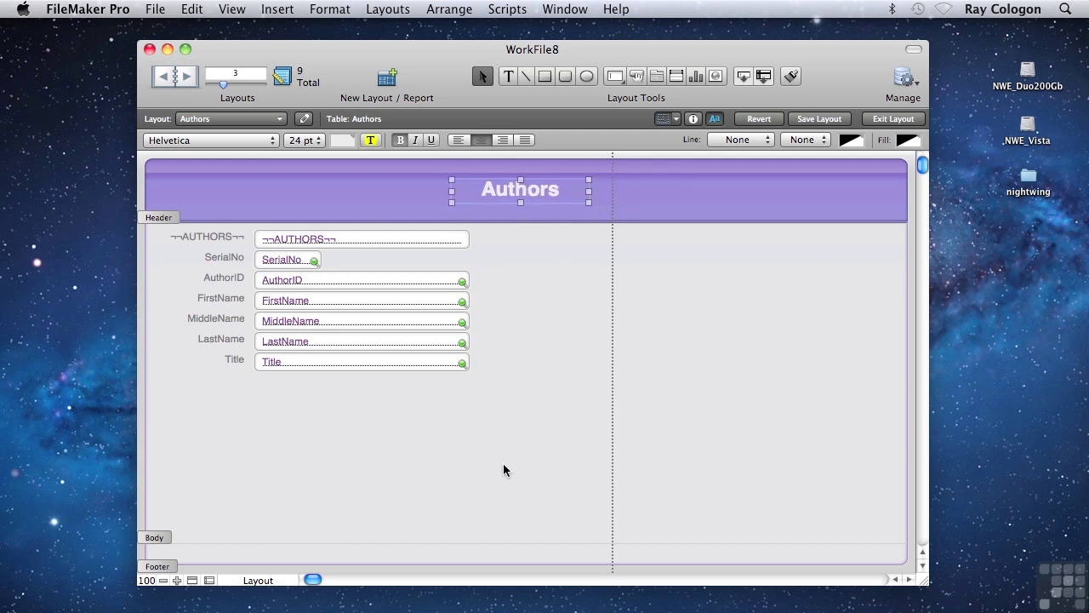
Step: Move all fields and labels toward the middle of the body, and delete the ¬¬AUTHORS¬¬ field with its label
left_click_drag(584, 466, 152, 230)
left_click_drag(328, 238, 501, 278)
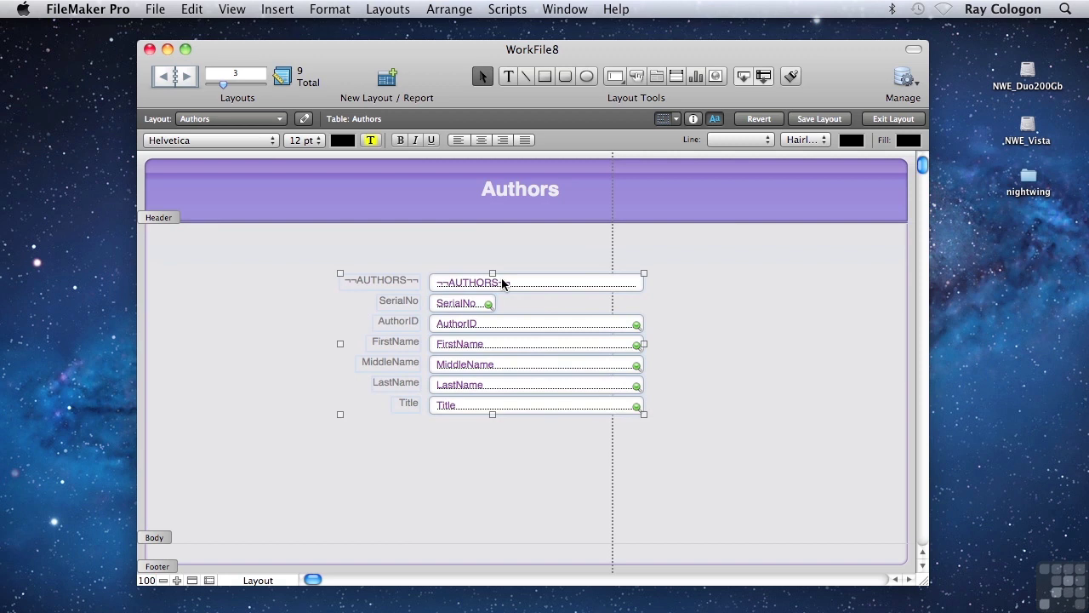
left_click(686, 257)
left_click(394, 275)
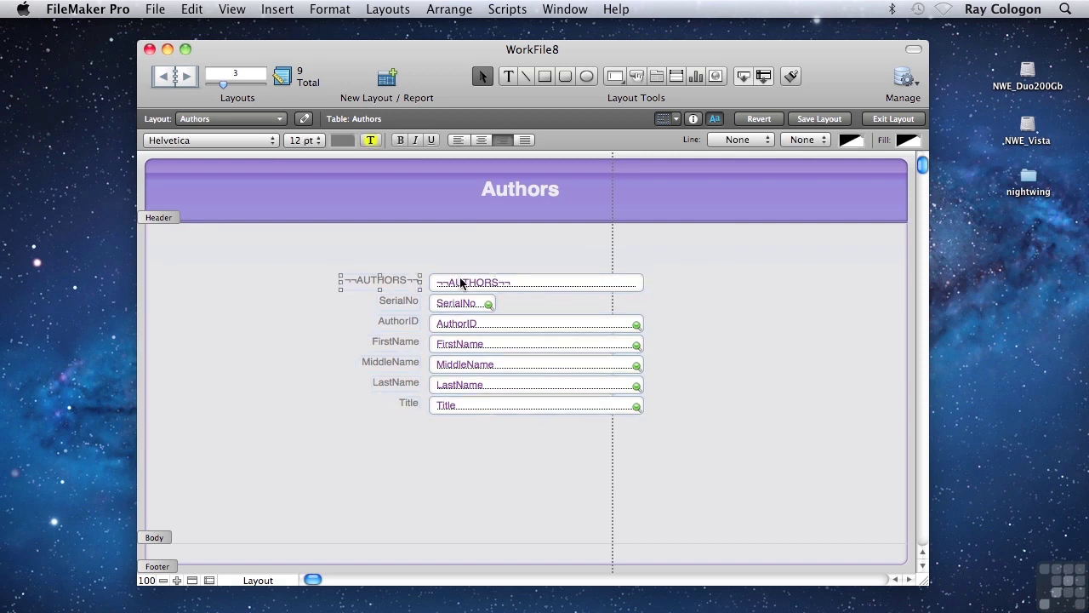
left_click(462, 282, "shift")
key("Delete")
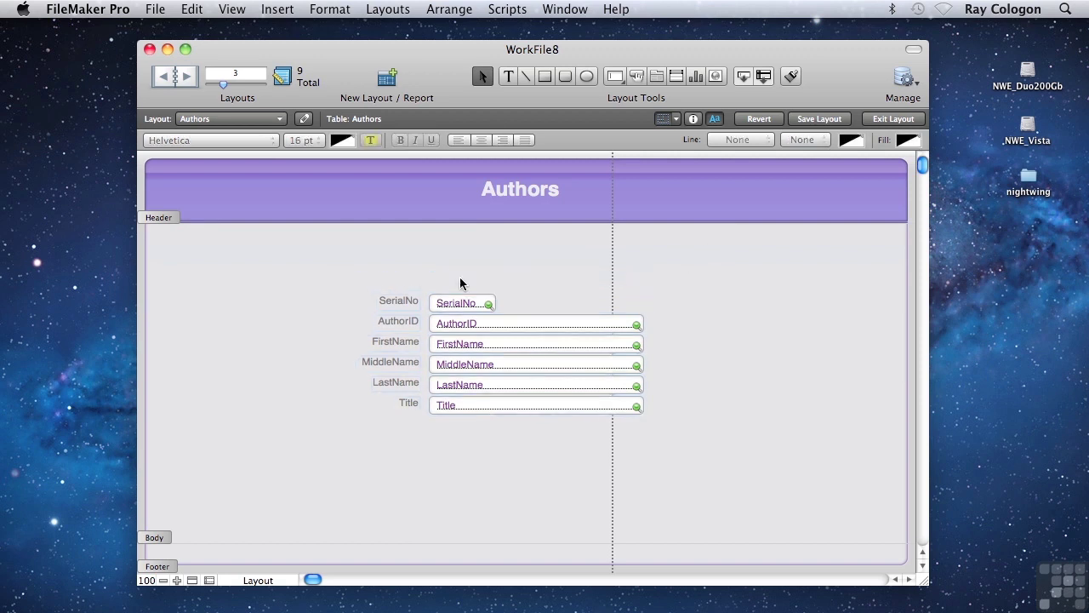
Step: Nudge all the field labels slightly down and to the right so they line up with their fields
left_click_drag(423, 489, 294, 274)
key("Down")
key("Down")
key("Down")
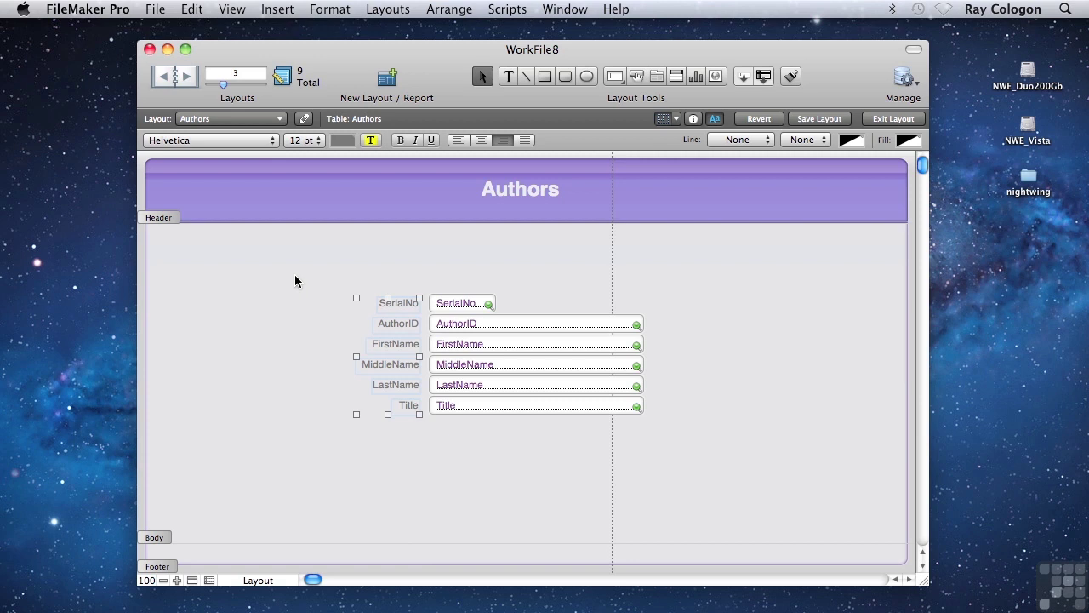
key("Down")
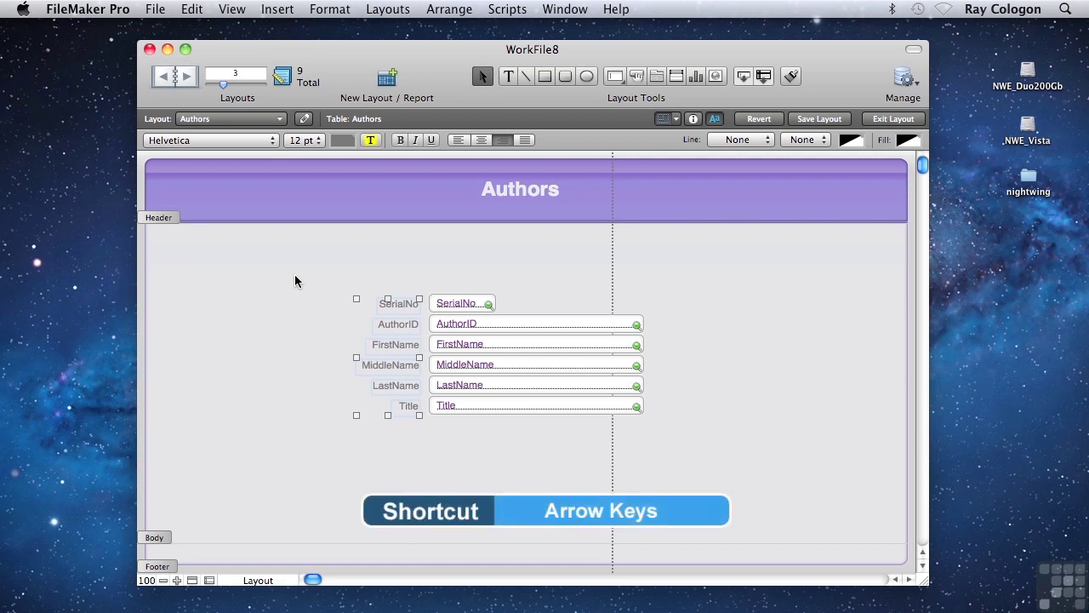
key("Up")
key("Right")
key("Right")
key("Right")
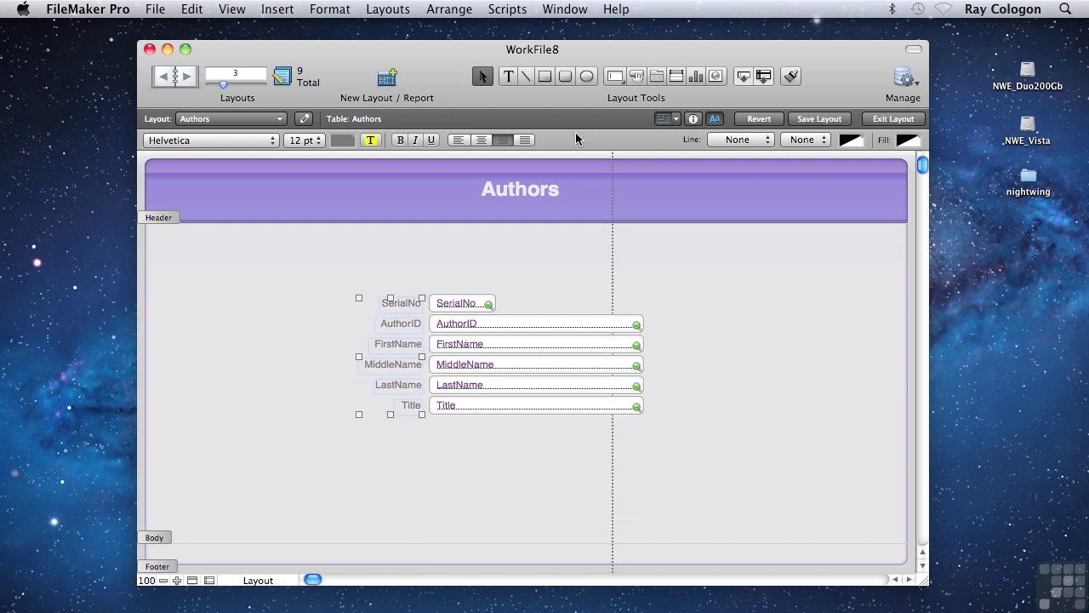
Step: Draw a large rounded rectangle in the body covering the area around all fields and labels
left_click(566, 76)
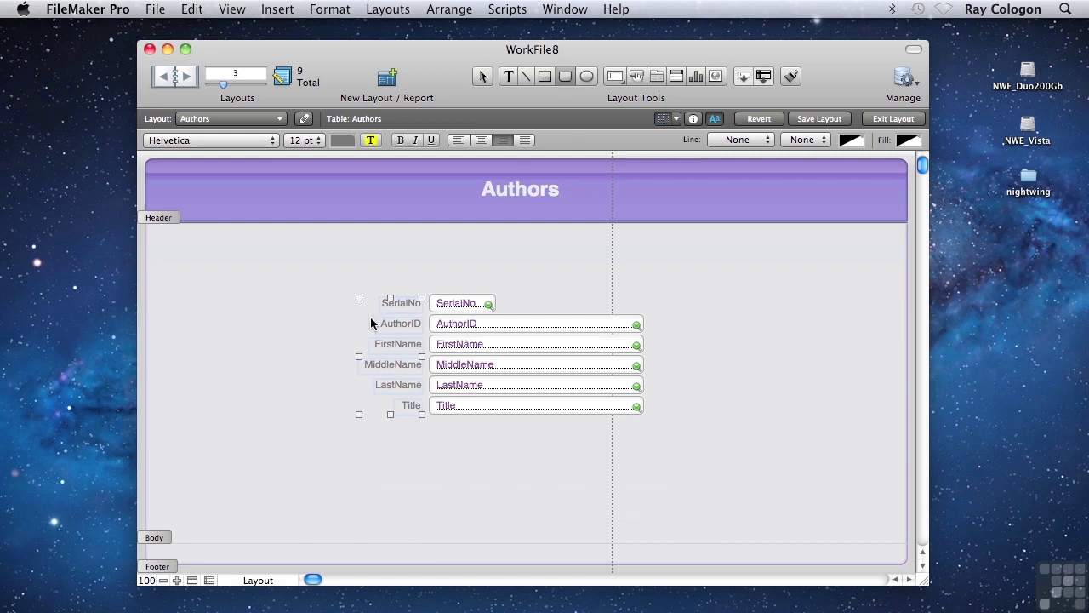
left_click_drag(277, 258, 781, 488)
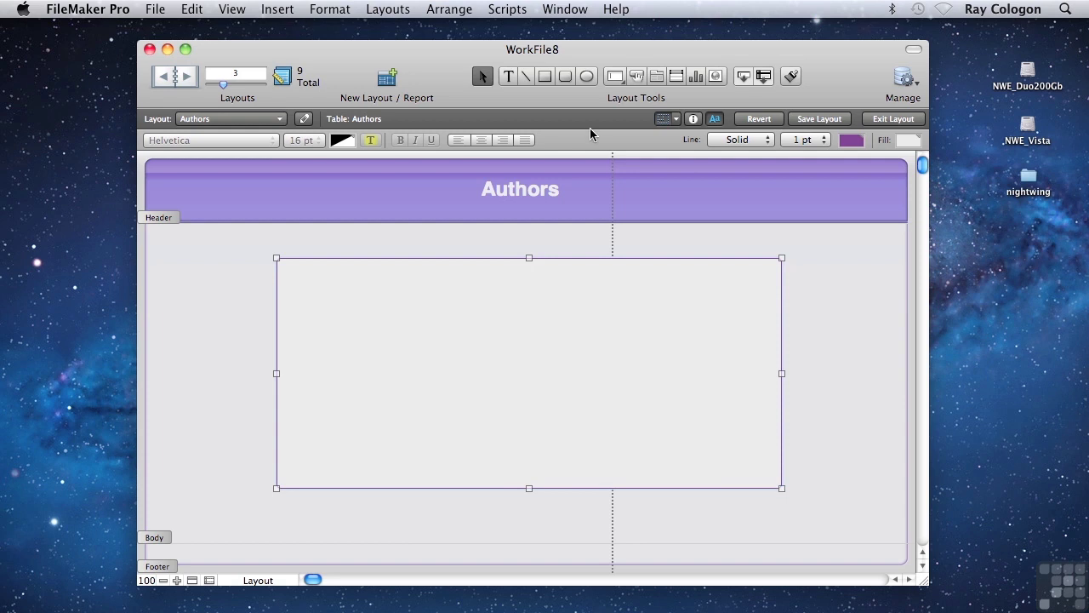
Step: Send the rounded rectangle behind the fields and lighten its fill to 97% brightness
left_click(445, 9)
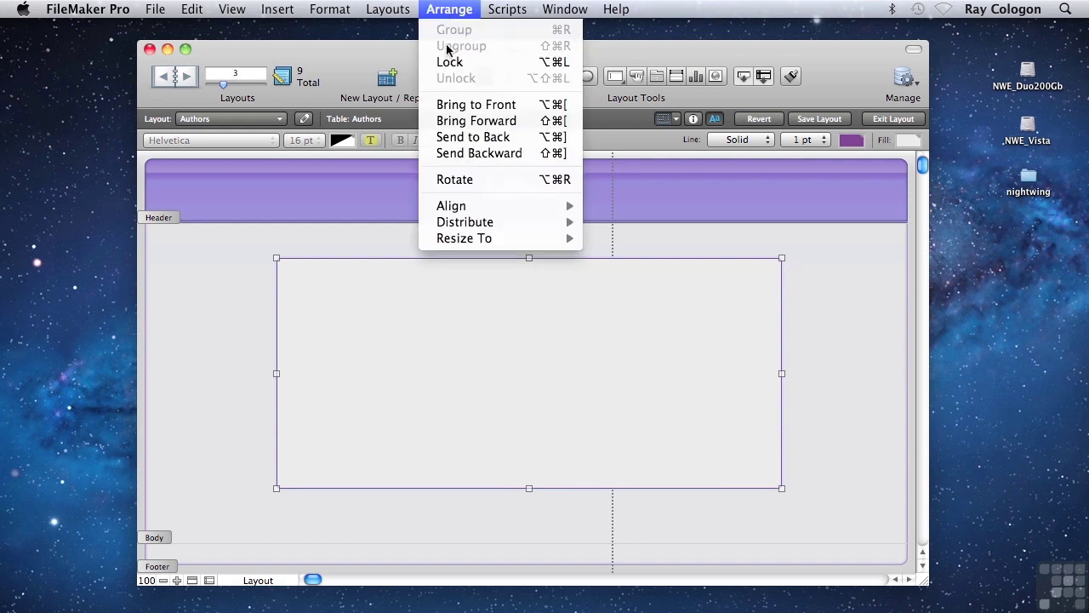
left_click(469, 137)
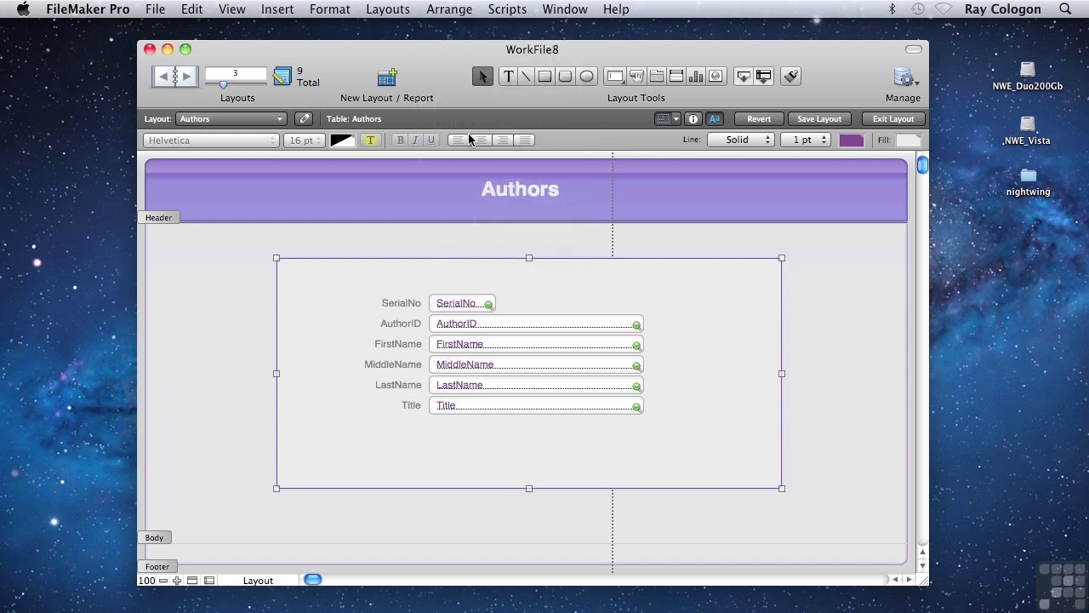
left_click(908, 141)
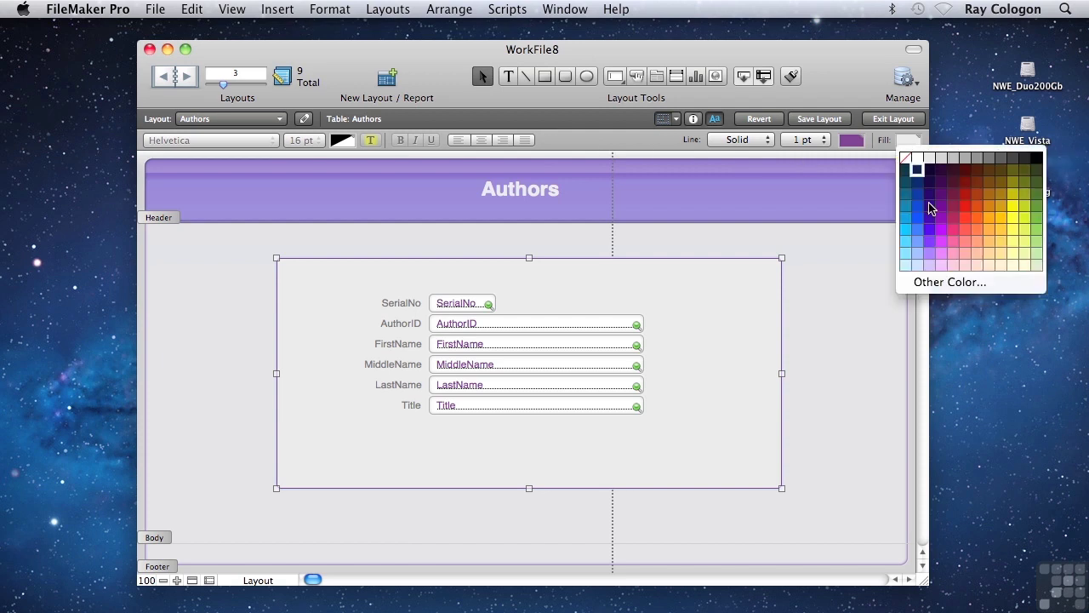
left_click(951, 283)
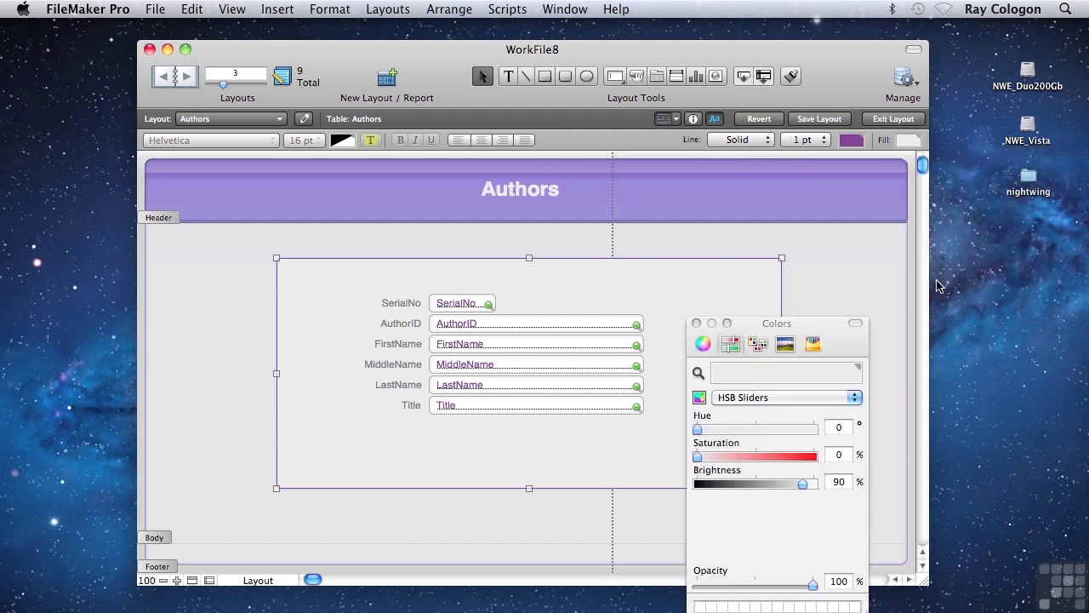
left_click_drag(802, 492, 811, 492)
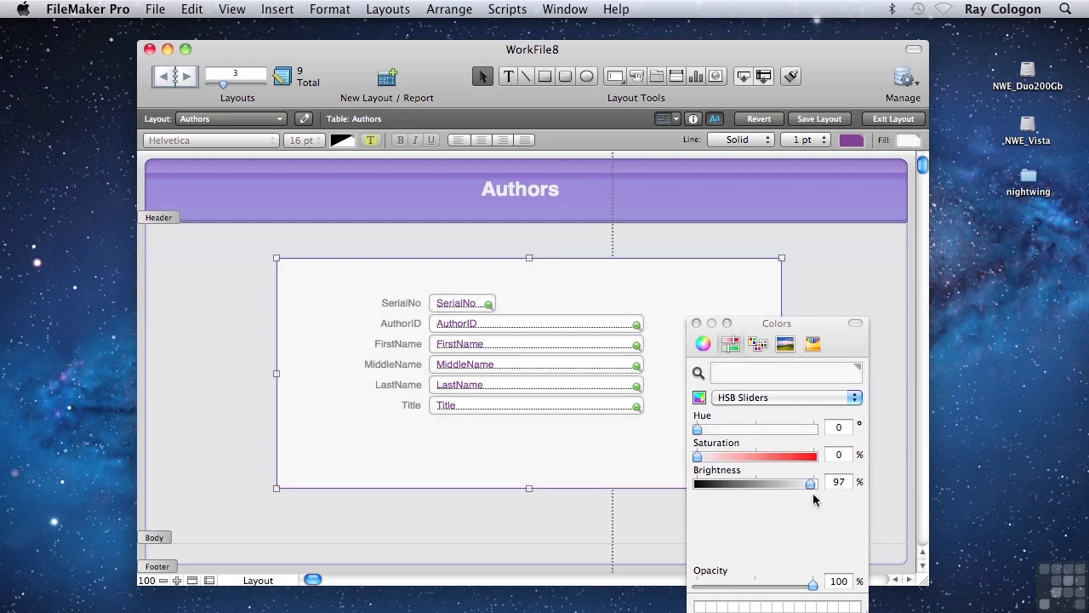
left_click(696, 323)
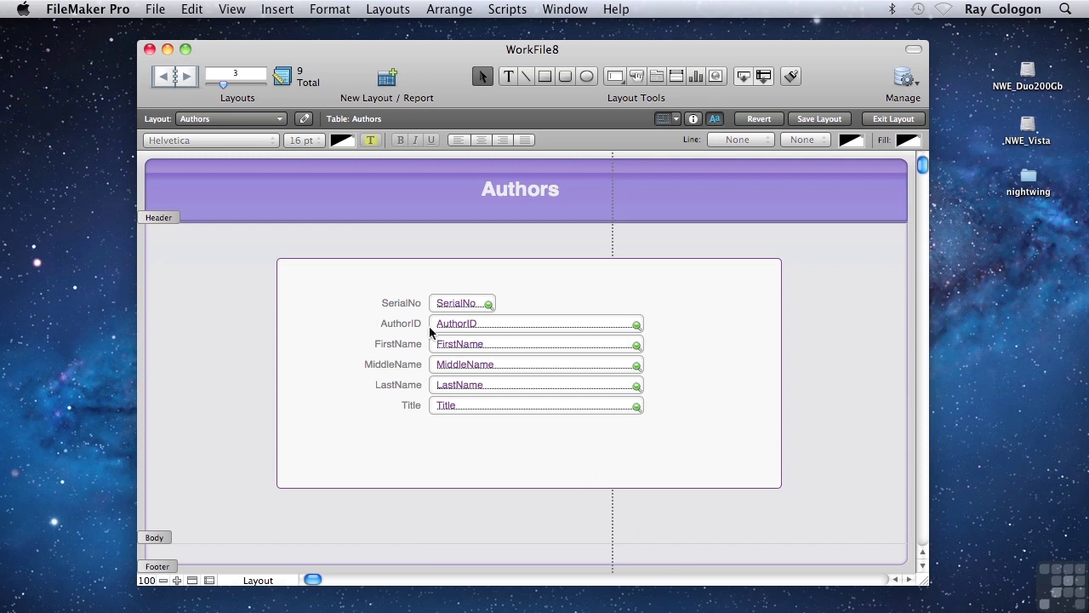
Step: Disable List View and Table View in the Authors layout setup, leaving only Form View available
left_click(303, 121)
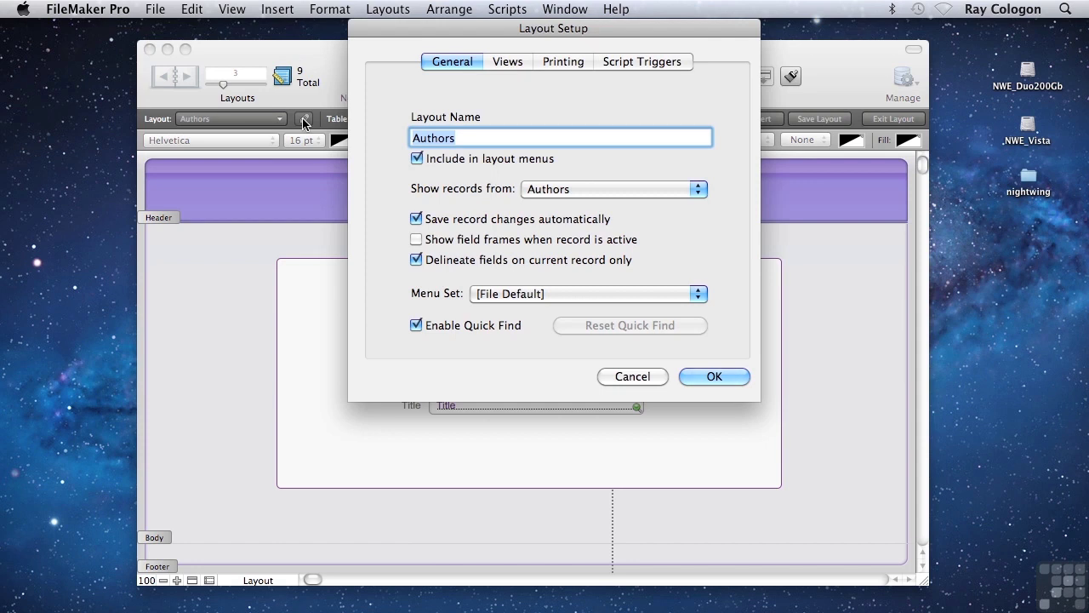
left_click_drag(452, 26, 444, 47)
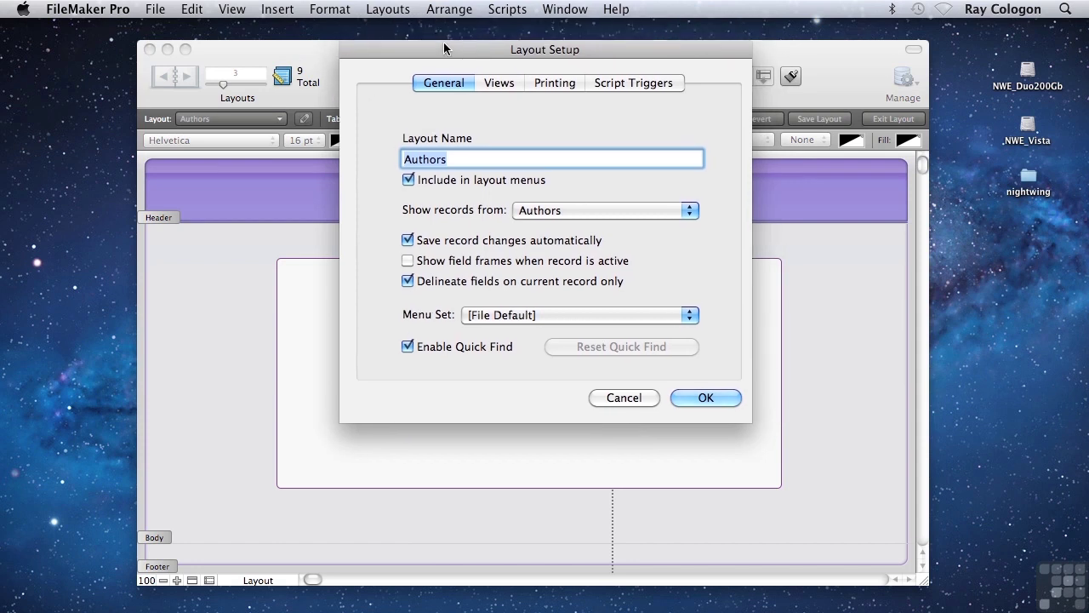
left_click(498, 83)
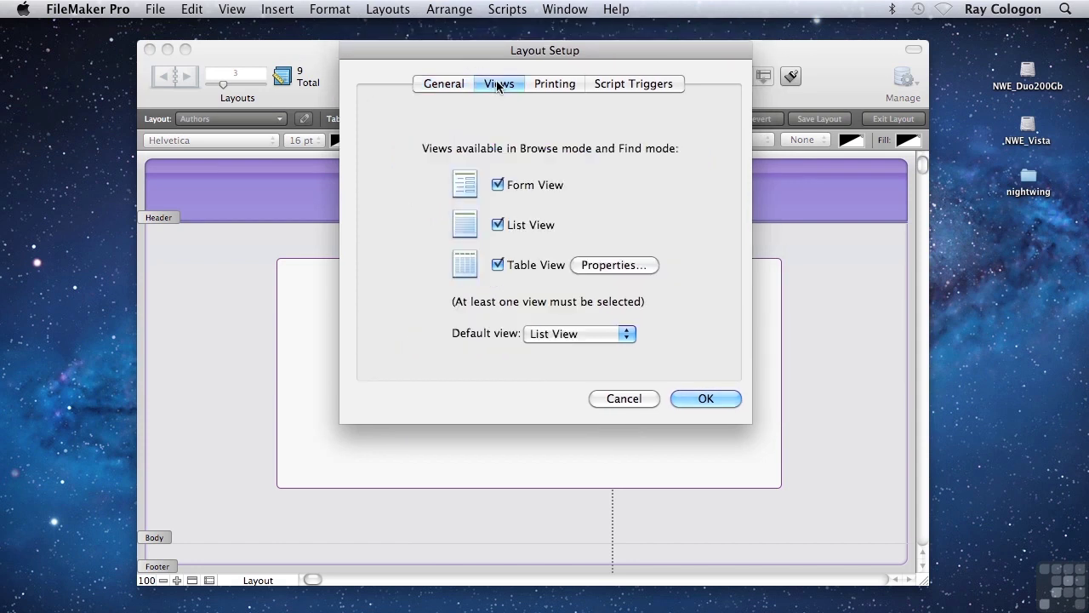
left_click(497, 225)
left_click(498, 265)
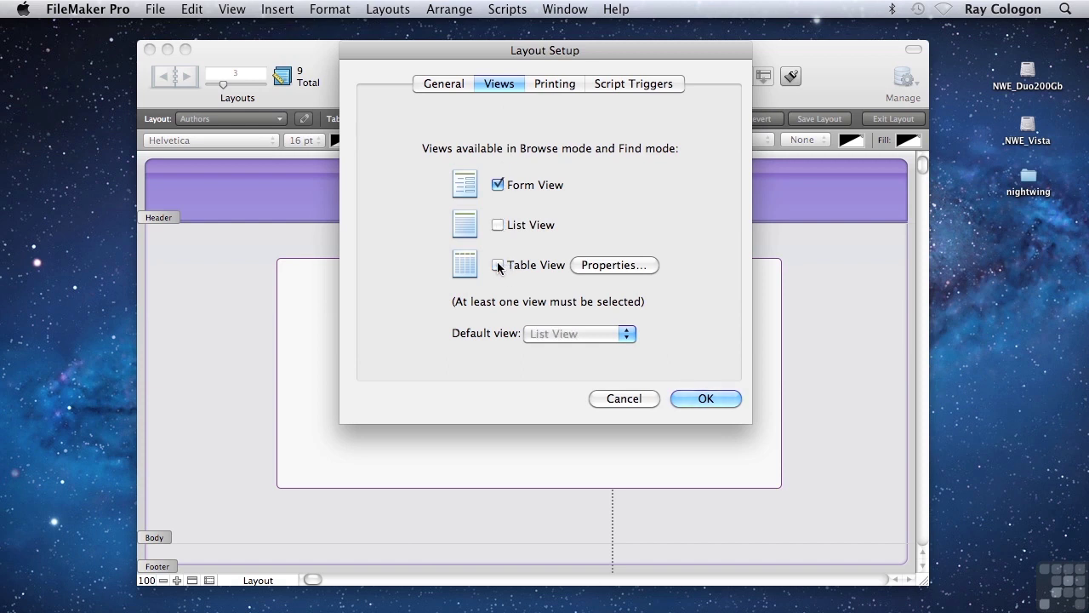
left_click(707, 398)
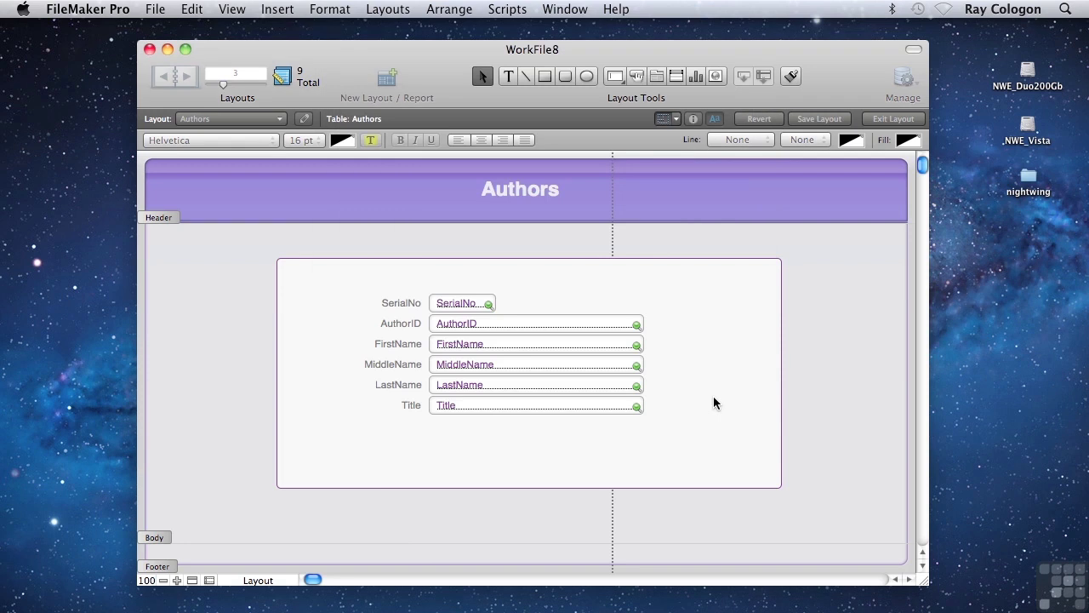
Step: Examine the Authors layout and its available view options in Browse mode, and return to Layout mode
left_click(231, 9)
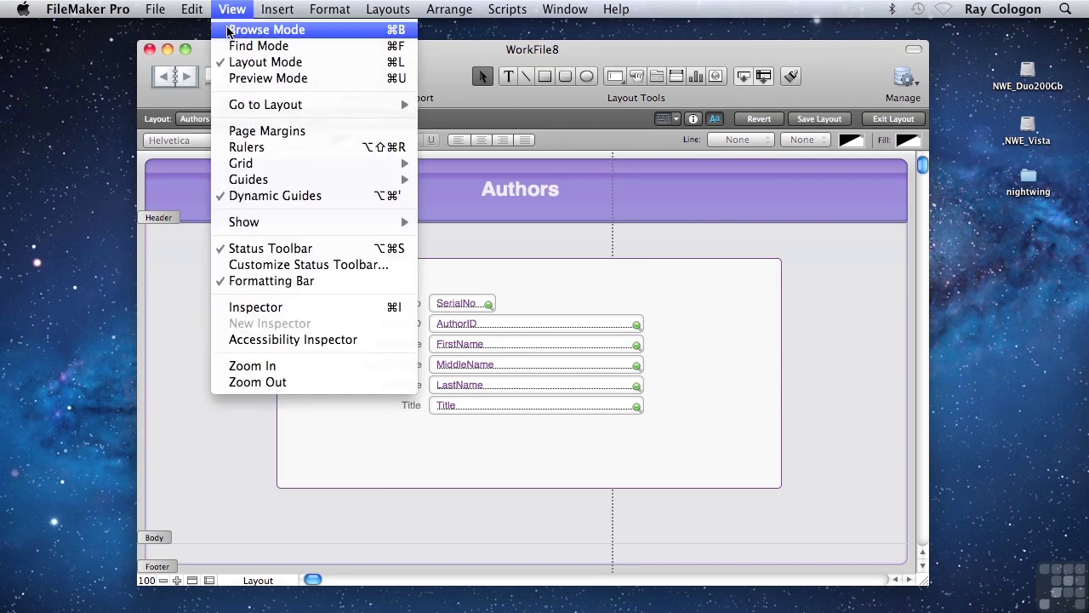
left_click(227, 29)
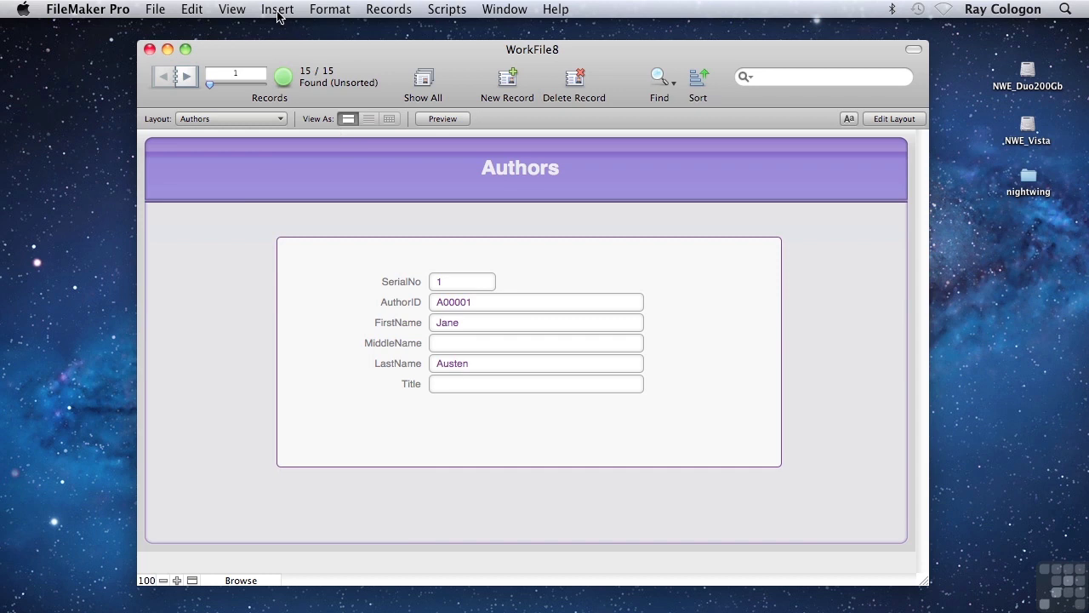
left_click(232, 10)
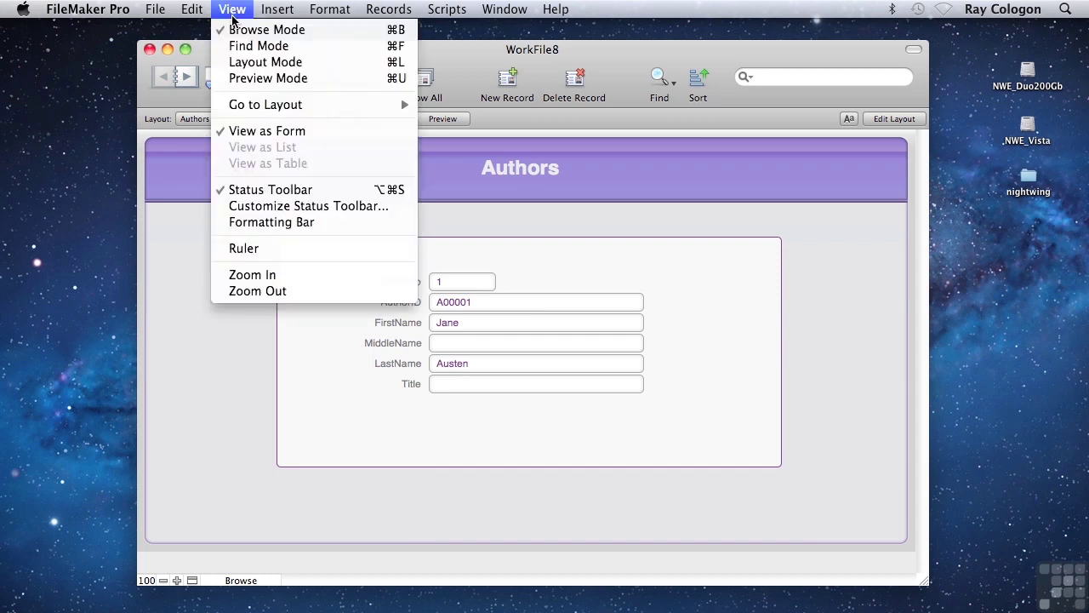
left_click(241, 62)
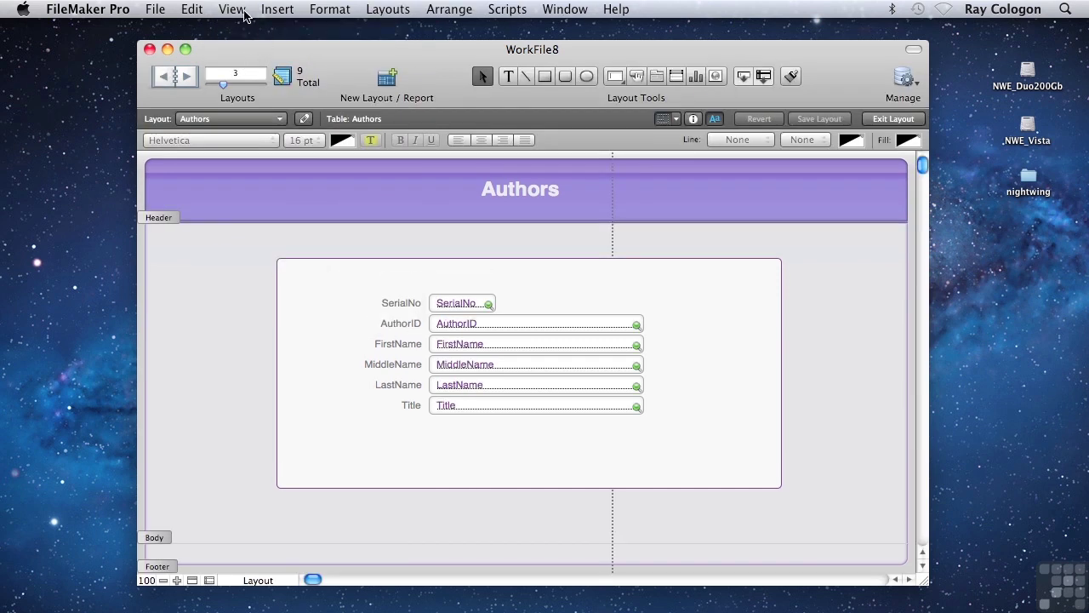
Step: Open the Inspector, switch its measurement units to points and set the layout width to 916 pt
left_click(232, 9)
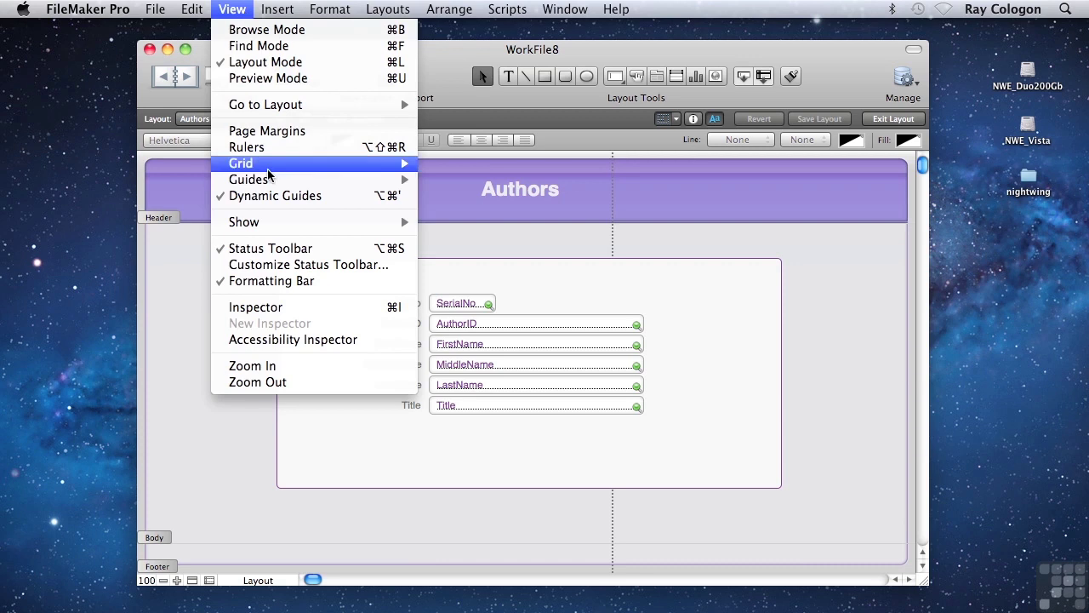
left_click(288, 308)
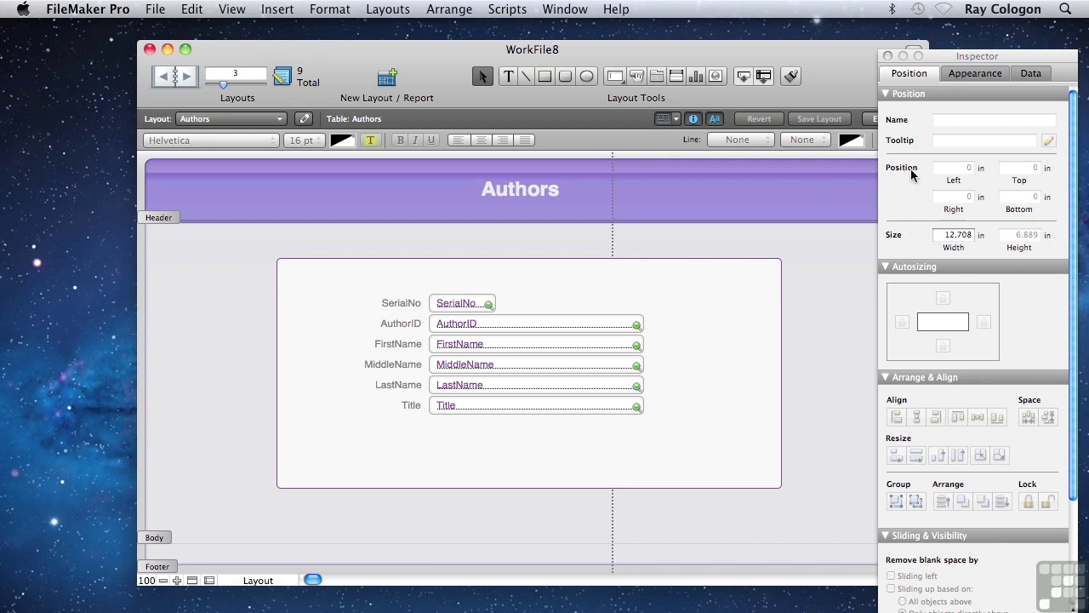
left_click(981, 238)
left_click(969, 238)
type("6")
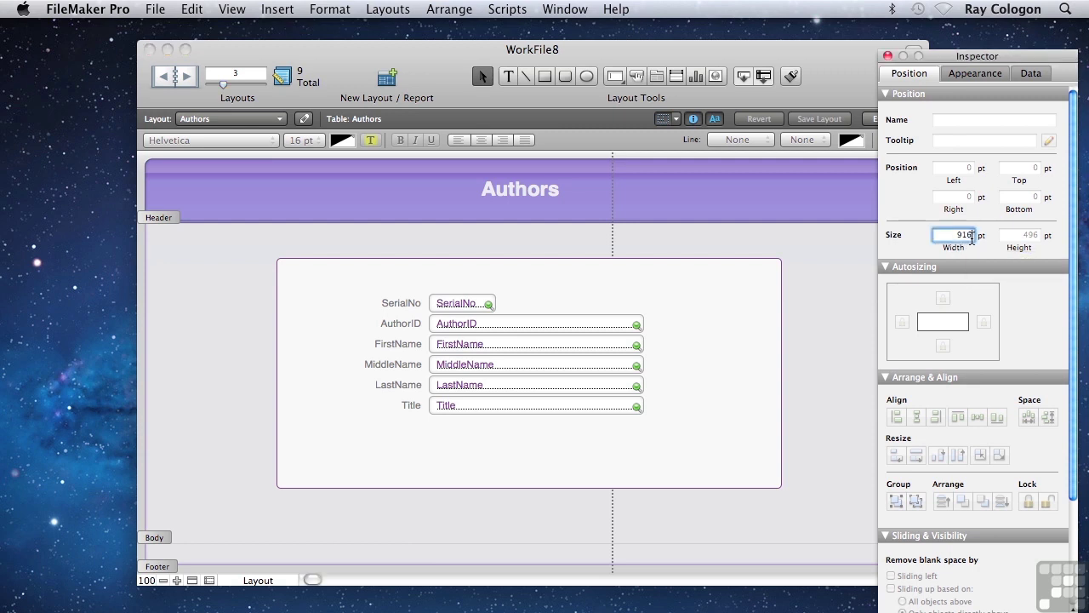
key("Return")
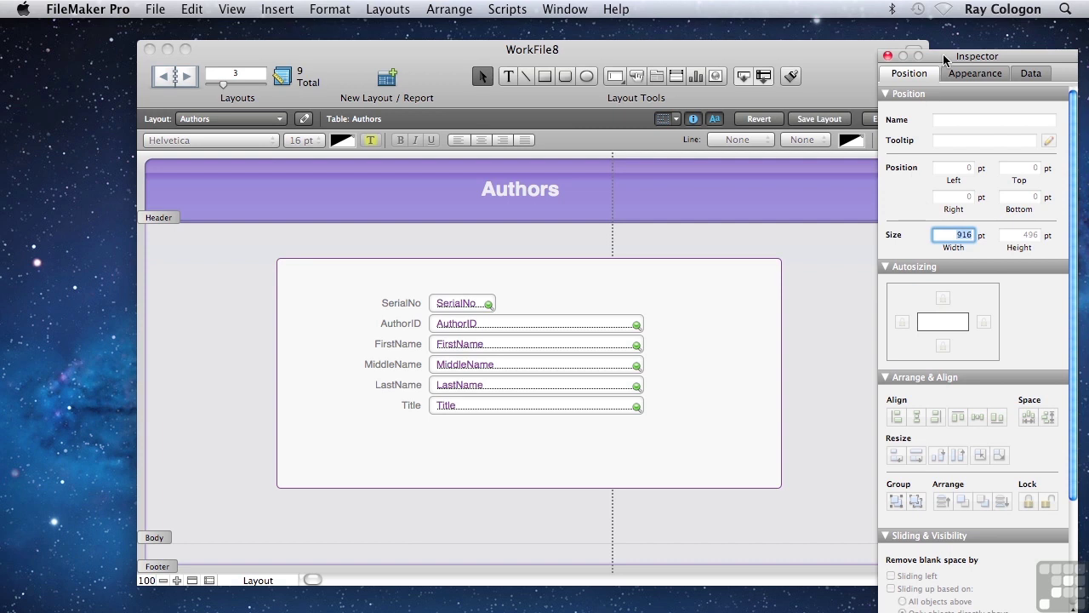
Step: Reposition the Inspector and extend the Body part downward for a total layout height of about 522 pt
left_click_drag(943, 61, 996, 67)
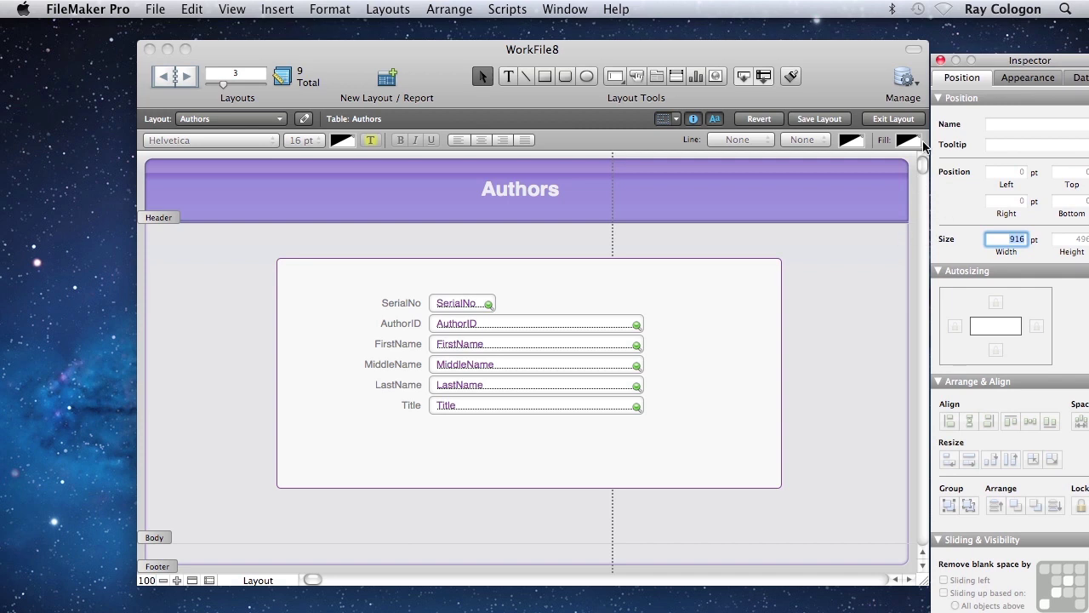
left_click_drag(996, 61, 934, 43)
left_click_drag(154, 537, 154, 563)
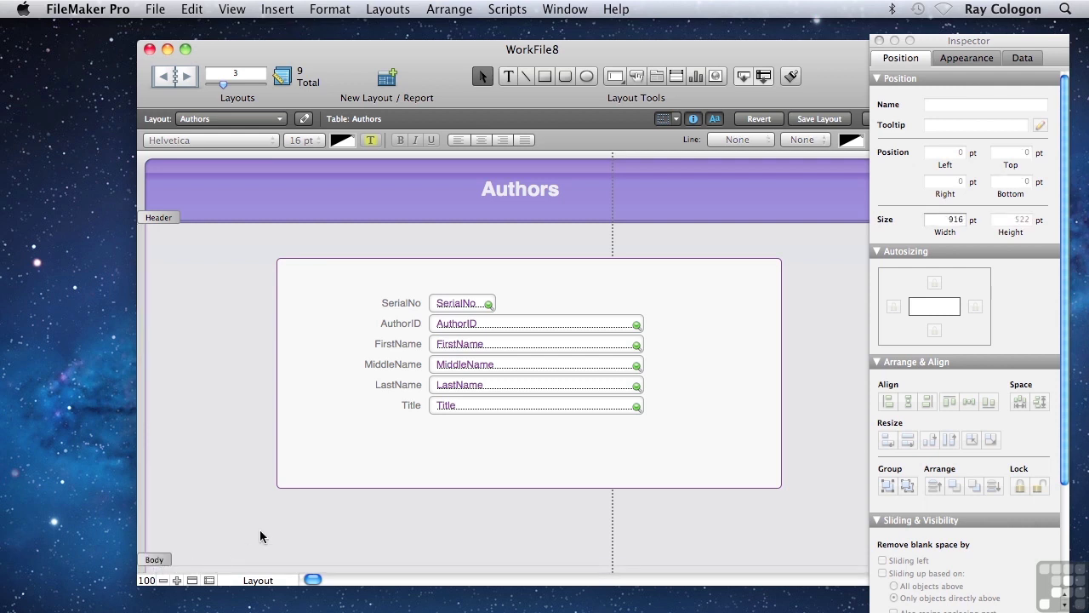
Step: Select the title and all fields, labels and the rectangle, and change their font to Verdana
left_click_drag(824, 533, 332, 174)
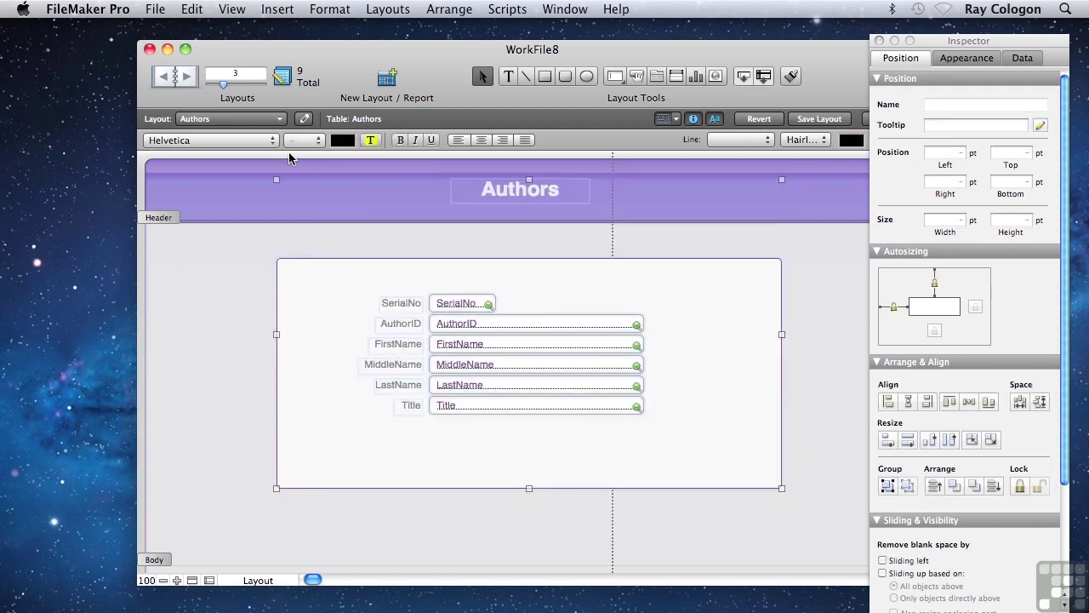
left_click(220, 144)
scroll(274, 586, "down", 10)
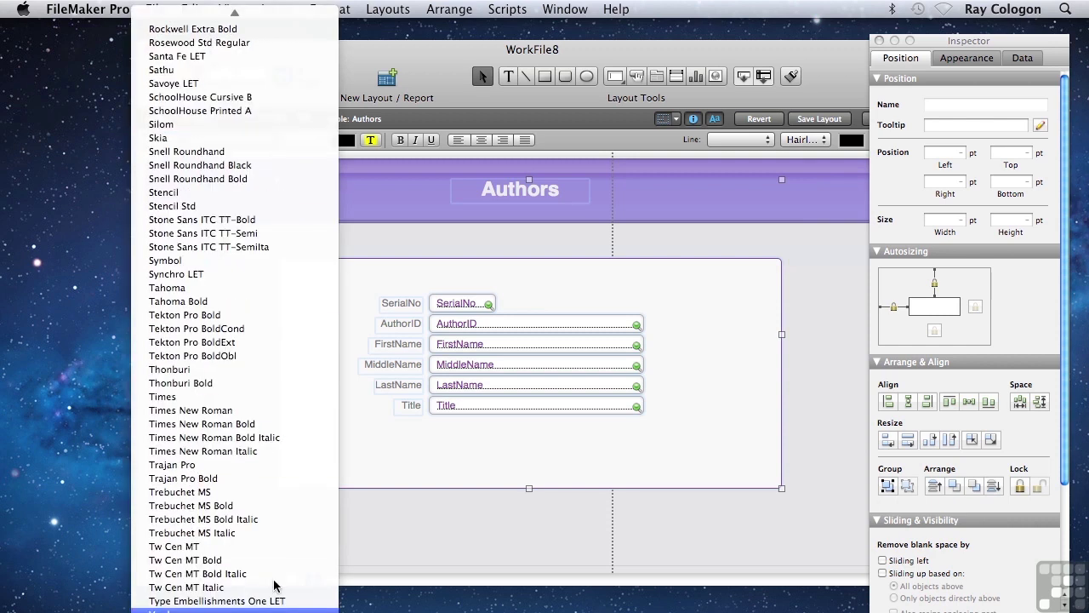
left_click(264, 611)
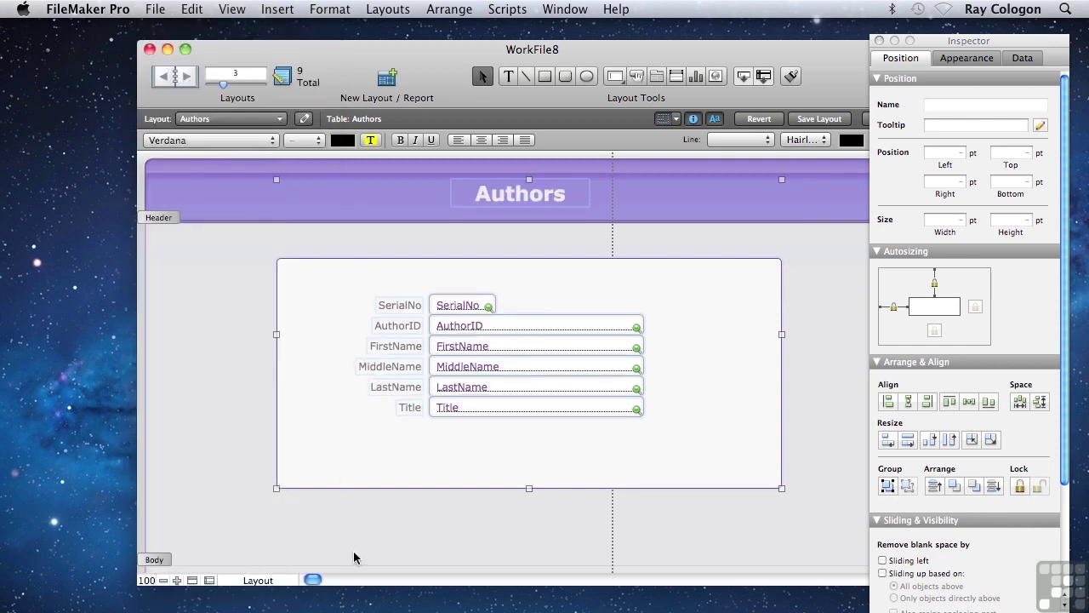
left_click(508, 247)
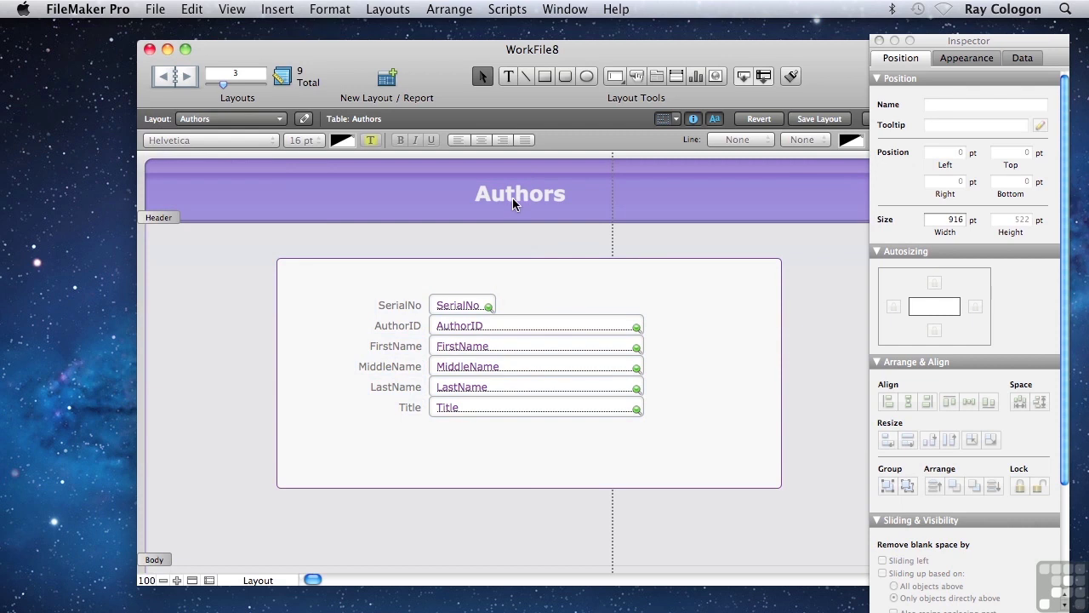
Step: Move the Authors title slightly up, close the Inspector, and widen the title's text box to span nearly the full header
left_click_drag(512, 196, 526, 191)
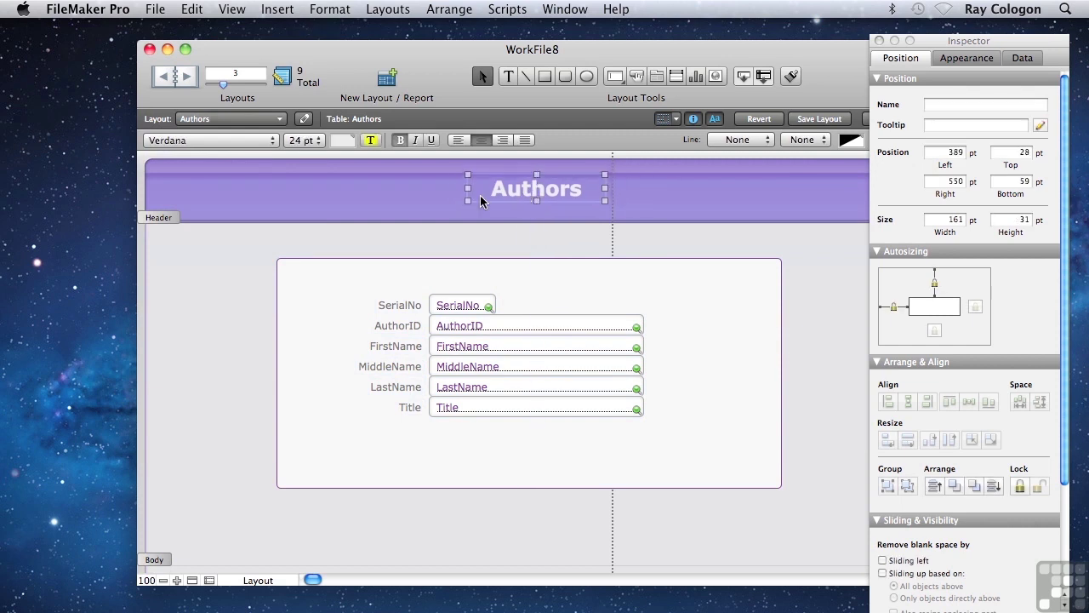
left_click(880, 41)
left_click_drag(467, 202, 160, 202)
left_click_drag(604, 187, 892, 188)
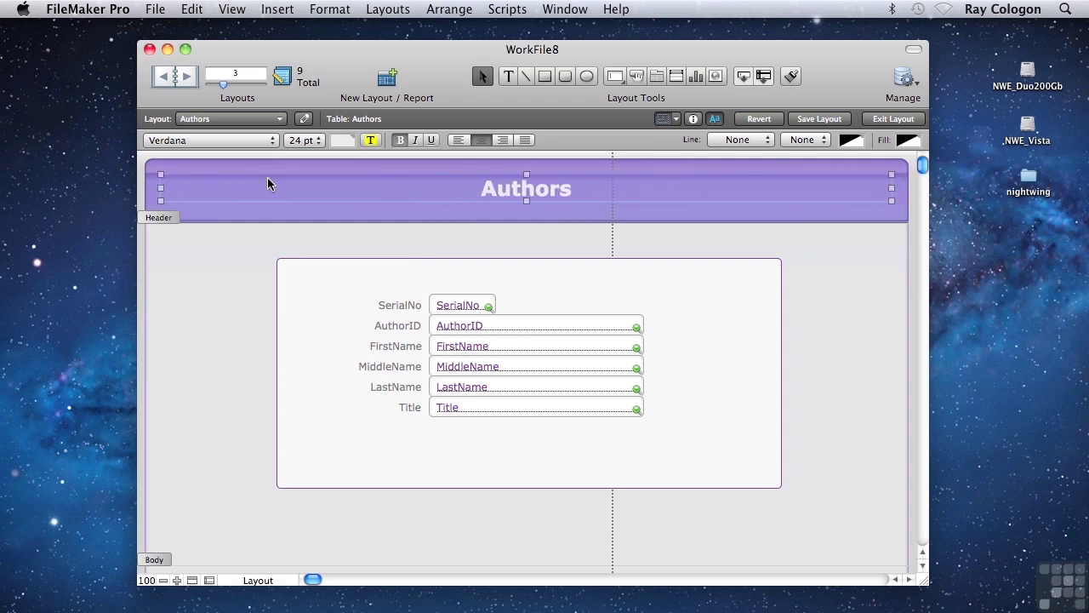
Step: Set the Authors title to a custom font size of 20 points
left_click(298, 140)
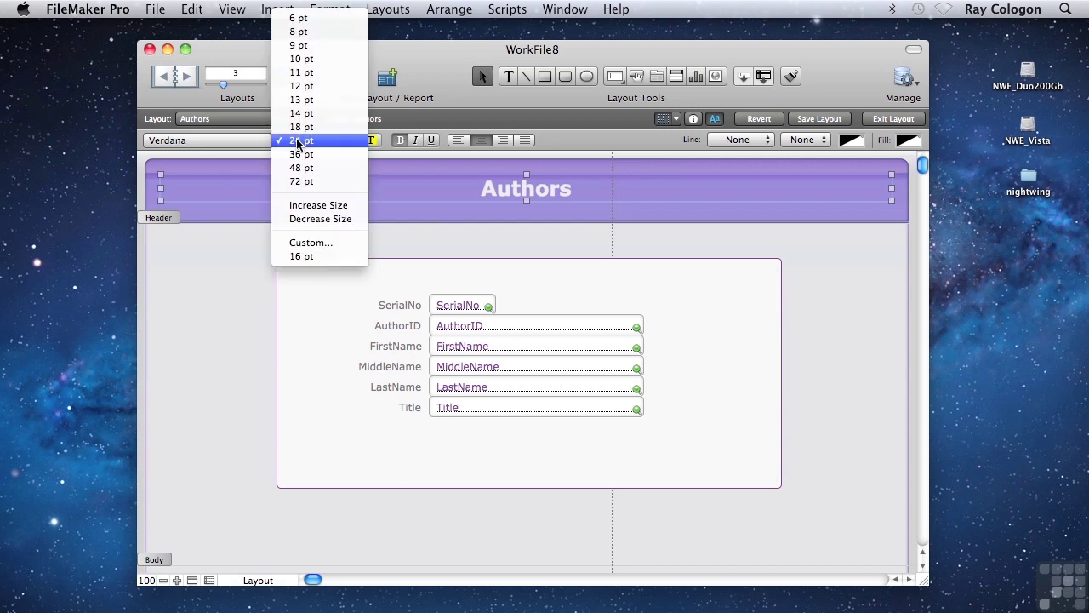
left_click(309, 243)
type("20")
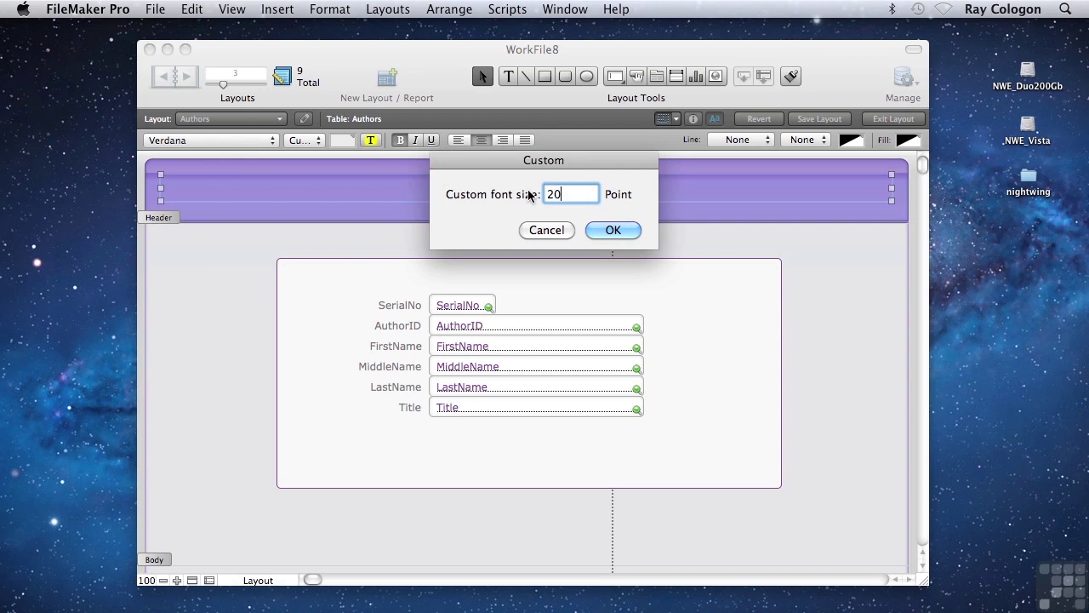
key("Return")
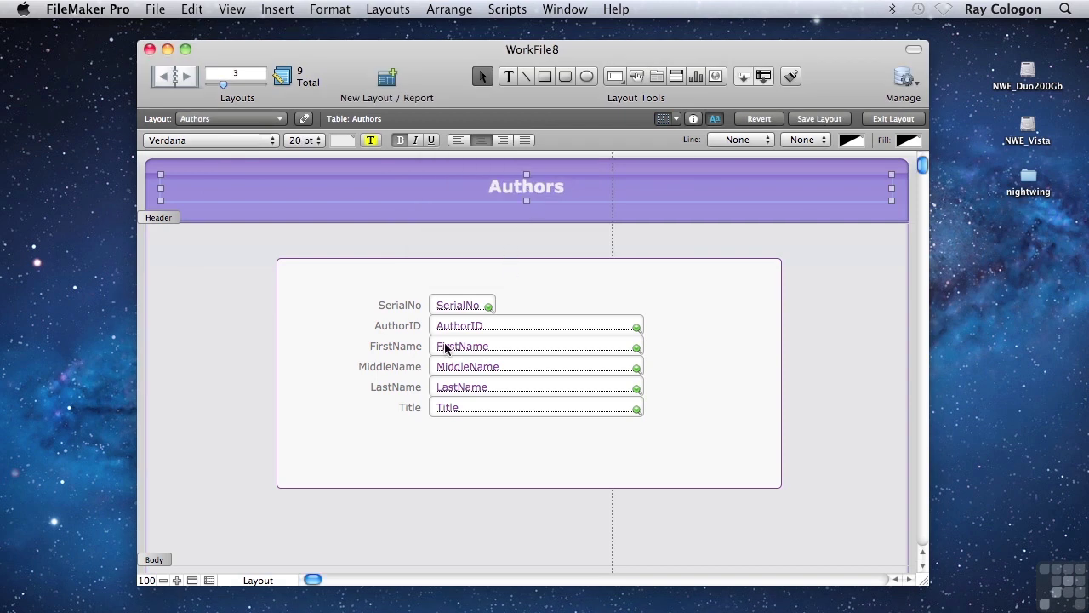
Step: Select only the field labels, without the background rectangle, and set their font size to 10 pt
left_click_drag(422, 520, 296, 289)
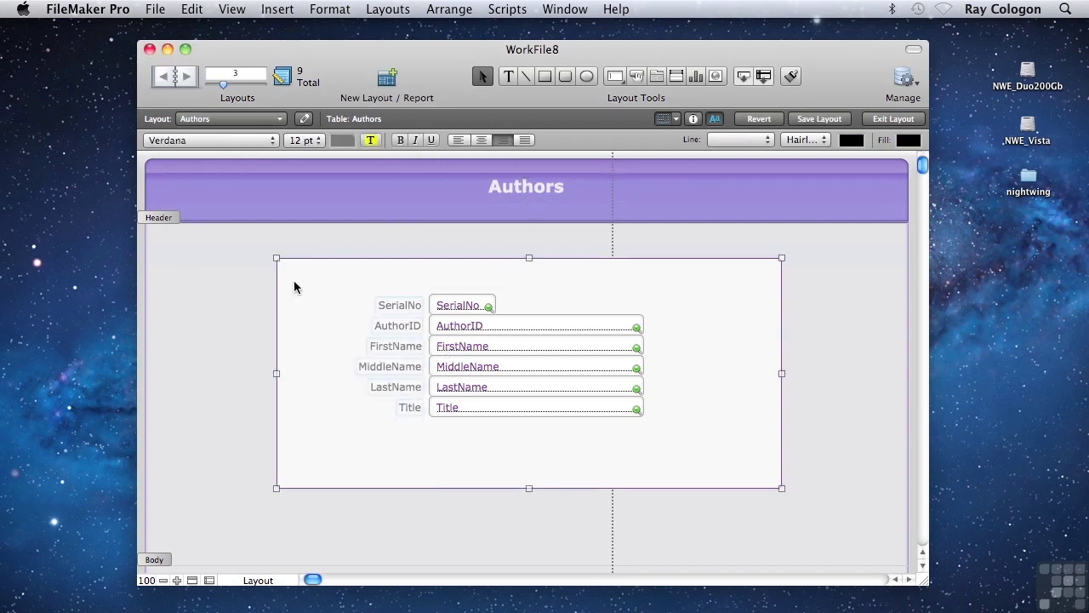
left_click(296, 288, "shift")
left_click(293, 142)
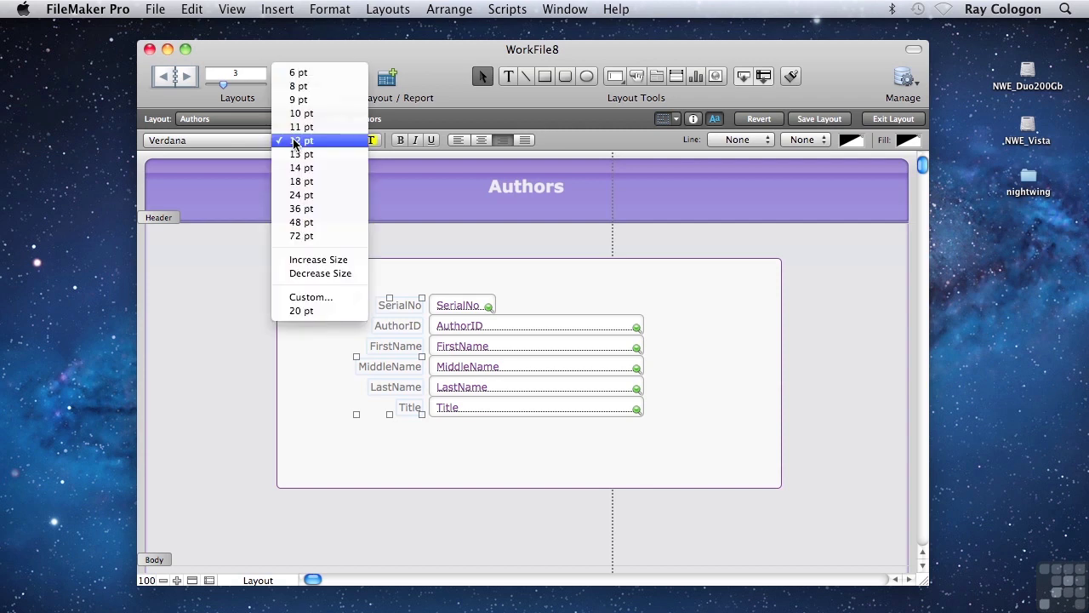
left_click(298, 113)
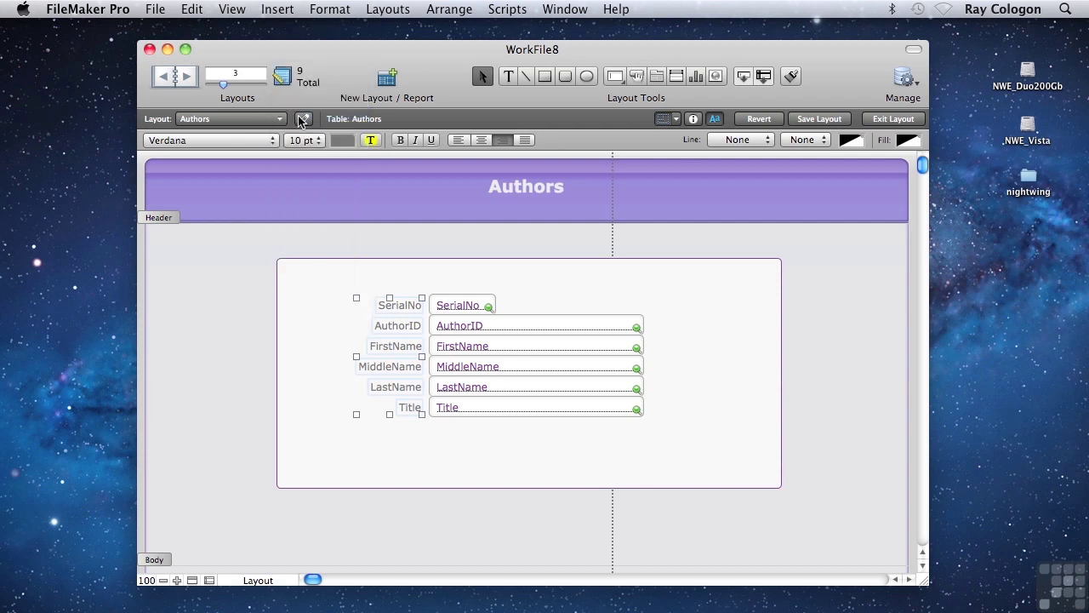
Step: Give the field labels a custom purple text colour with hue 285°, saturation 67% and brightness 52%, and make them bold
left_click(334, 142)
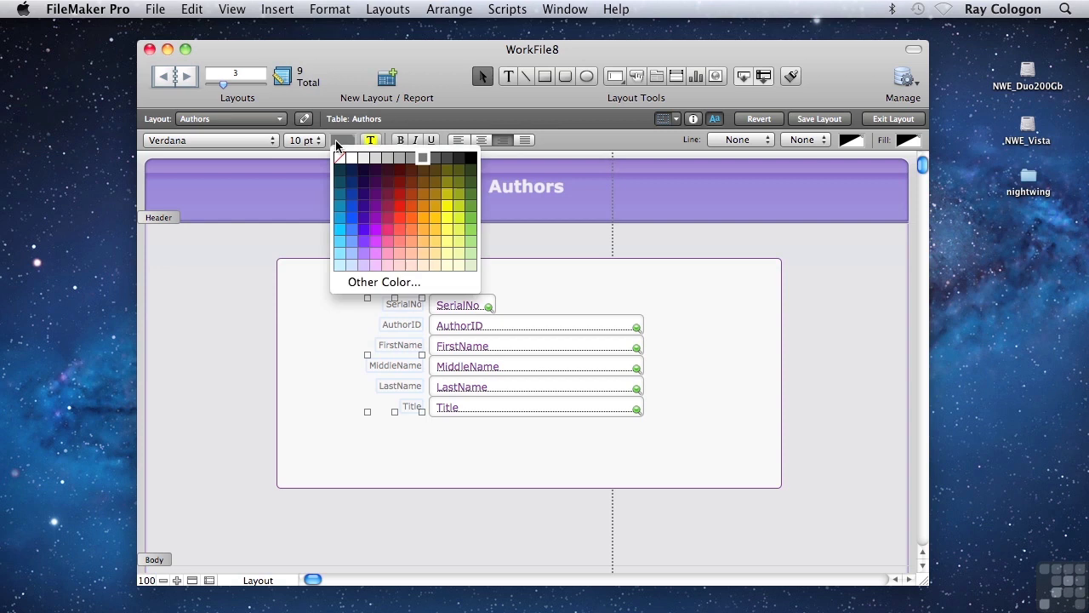
left_click(387, 290)
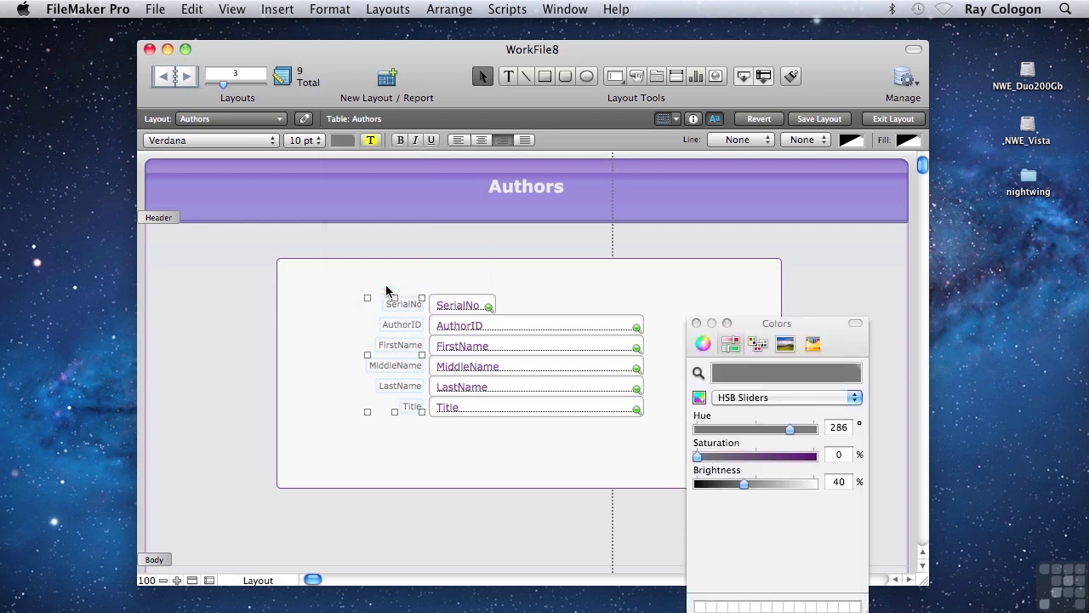
left_click(838, 456)
key("Return")
key("Tab")
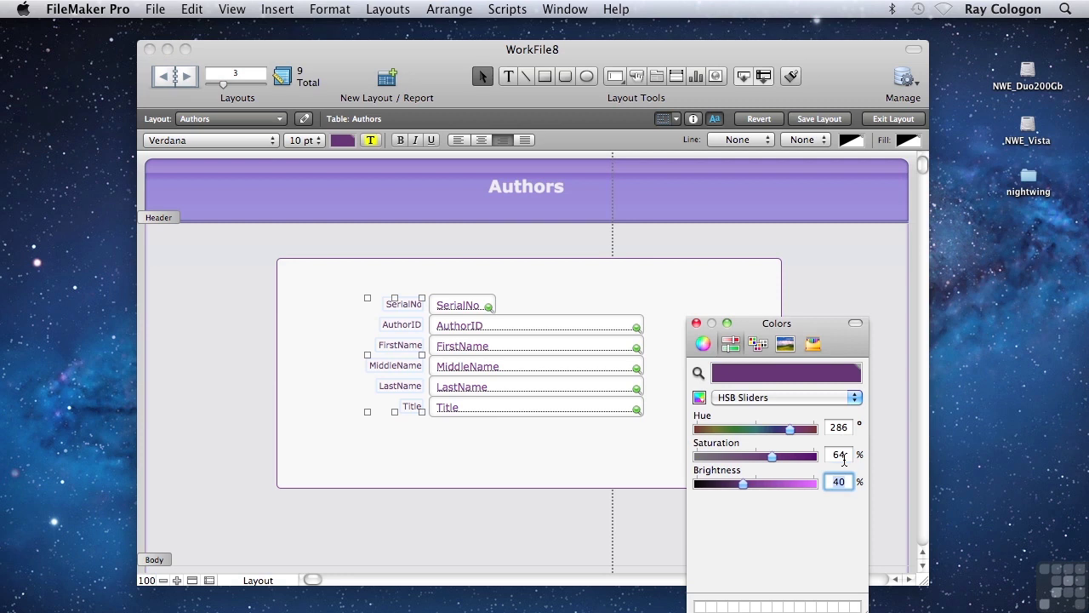
type("52")
key("Return")
key("Tab")
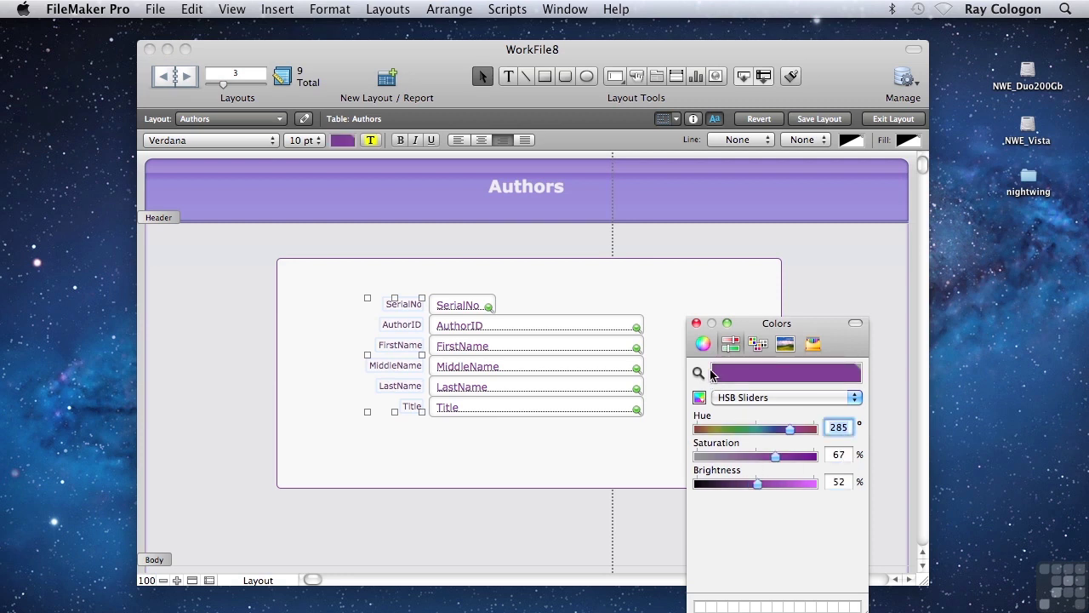
left_click(697, 324)
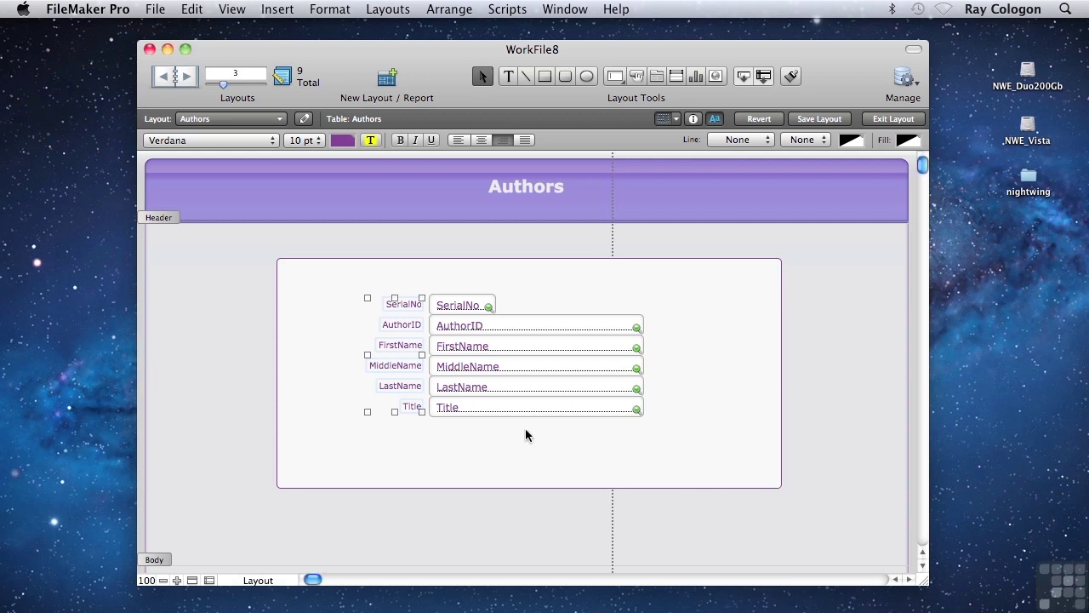
left_click(399, 140)
Step: Select all the data fields from SerialNo to Title and change their text colour to dark grey
left_click_drag(727, 520, 436, 295)
left_click(342, 141)
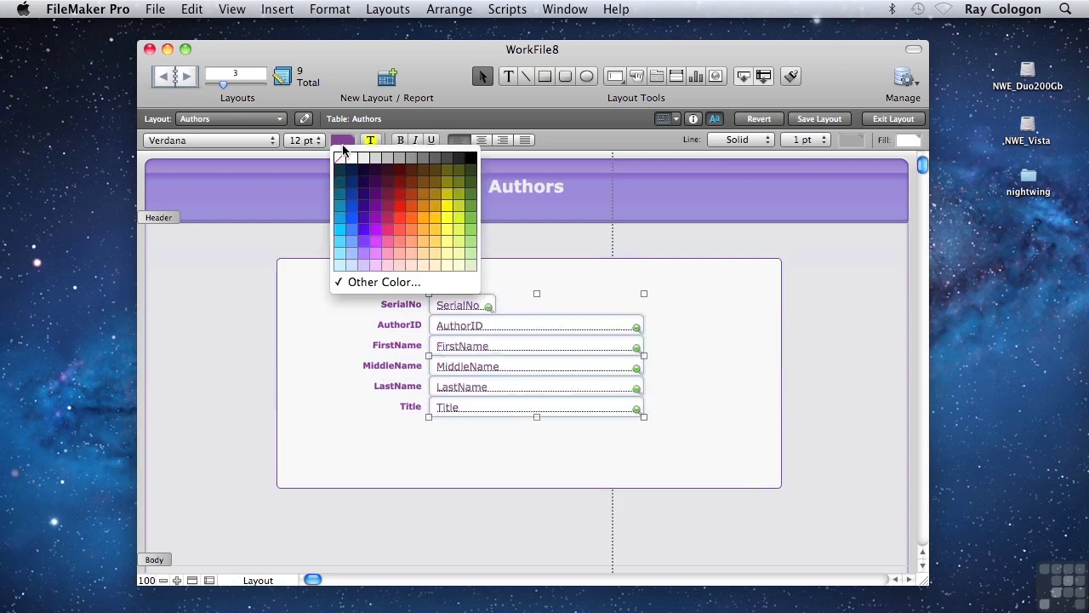
left_click(445, 155)
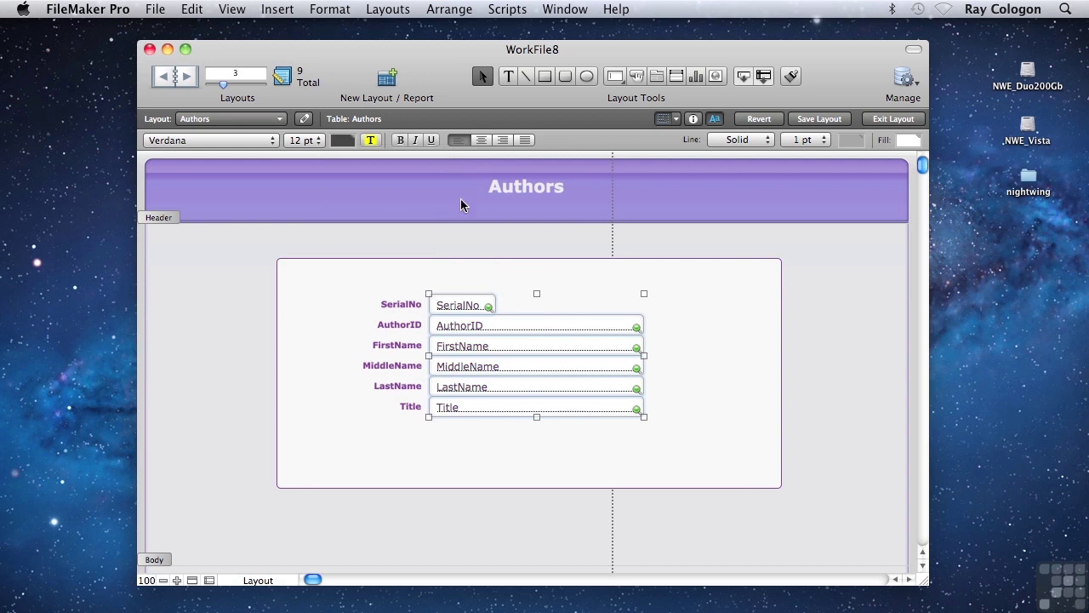
Step: Select the Title field with its label and nudge them slightly down, away from the LastName row
left_click_drag(689, 541, 377, 398)
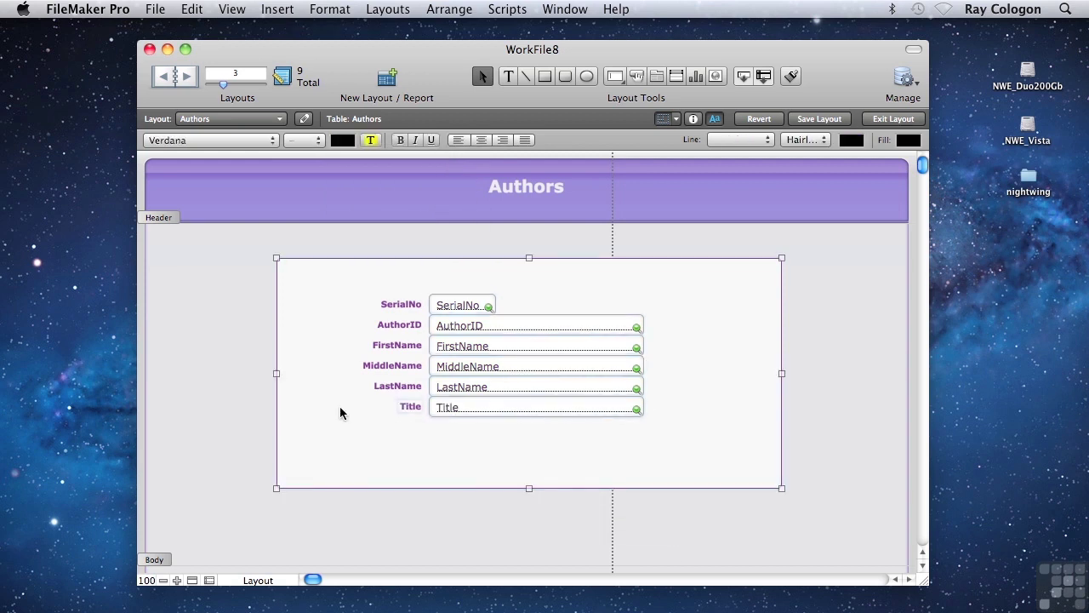
key("Down")
key("Down")
key("Down")
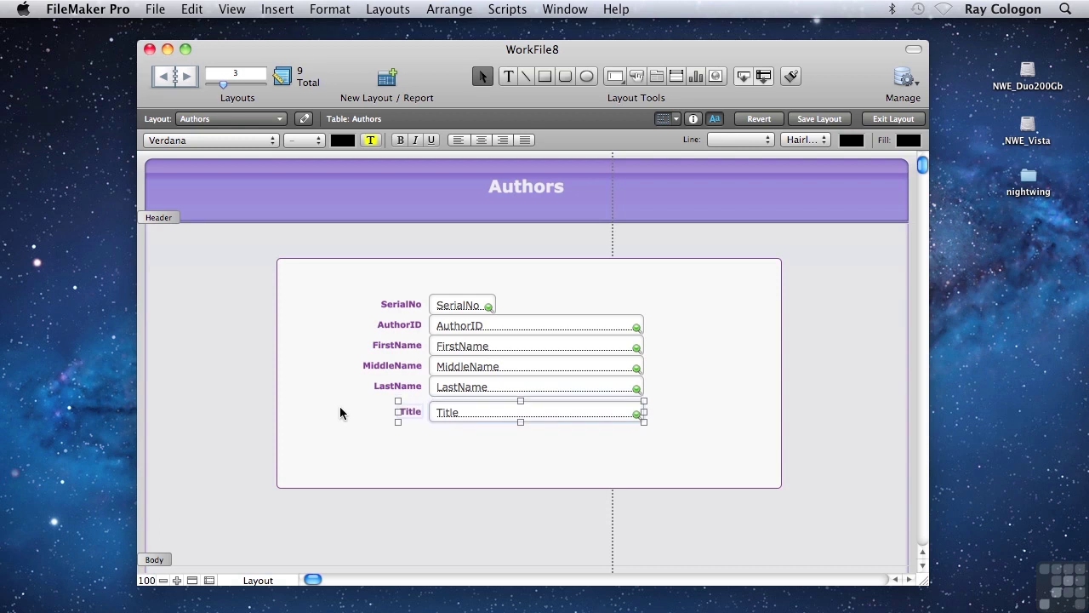
Step: Add the LastName field and label to the selection and nudge the selected rows down six points
left_click(416, 383, "shift")
left_click(454, 385, "shift")
key("Down")
key("Down")
key("Down")
key("Down")
key("Down")
key("Down")
Step: Add the MiddleName field and label to the selection and nudge the selected rows down six points
left_click(414, 368, "shift")
left_click(449, 368, "shift")
key("Down")
key("Down")
key("Down")
key("Down")
key("Down")
key("Down")
Step: Add the FirstName field and label to the selection and nudge the selected rows down six points
left_click(415, 348, "shift")
left_click(456, 348, "shift")
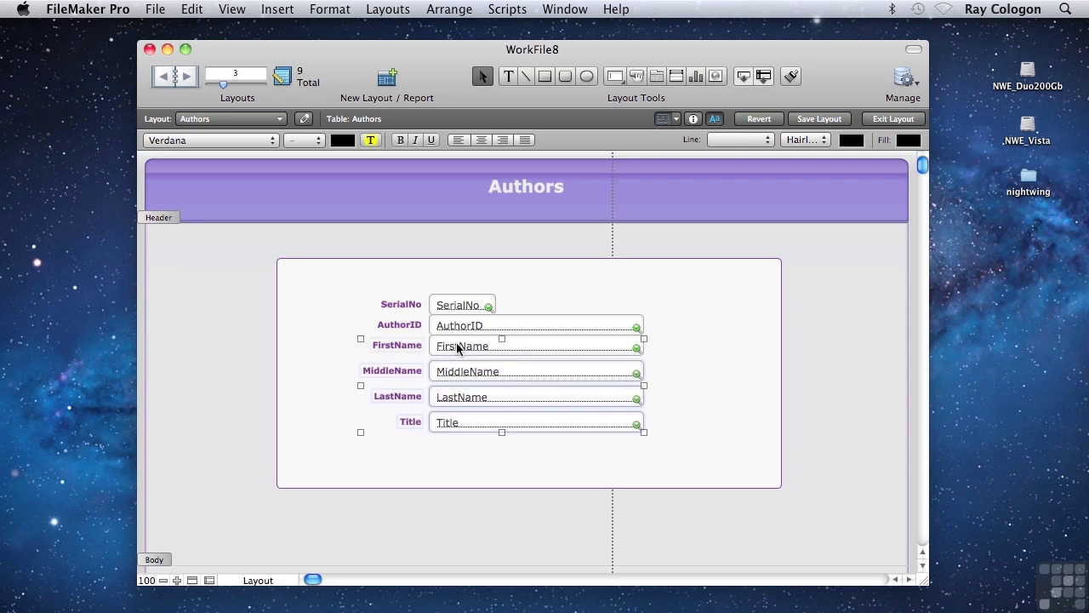
key("Down")
key("Down")
key("Down")
key("Down")
key("Down")
key("Down")
Step: Add the AuthorID field and label to the selection, nudge the selected rows down six points, and deselect everything
left_click(410, 327, "shift")
left_click(469, 329, "shift")
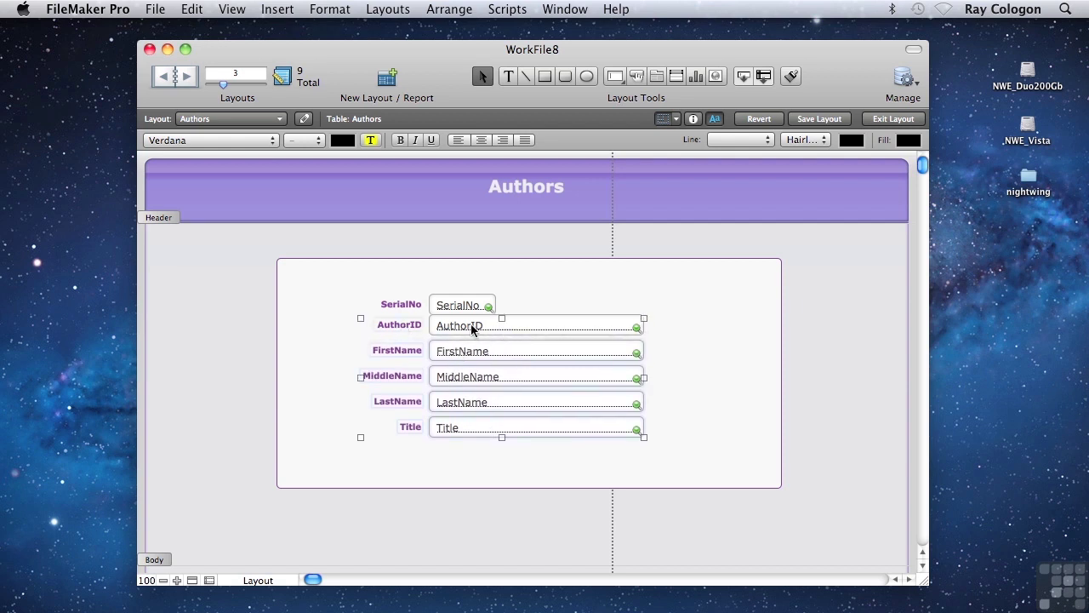
key("Down")
key("Down")
key("Down")
key("Down")
key("Down")
key("Down")
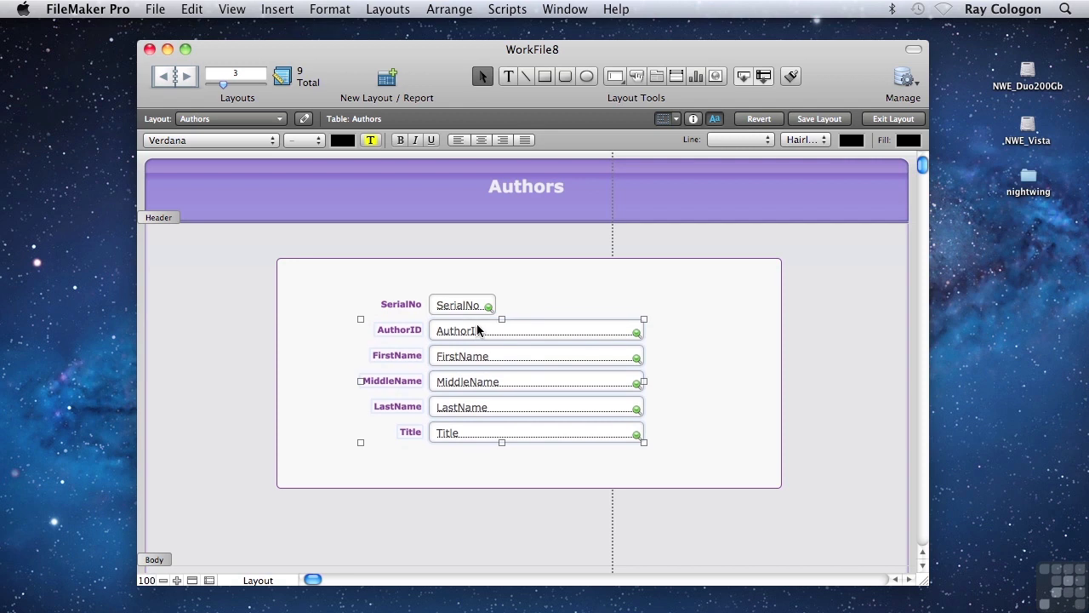
left_click(400, 246)
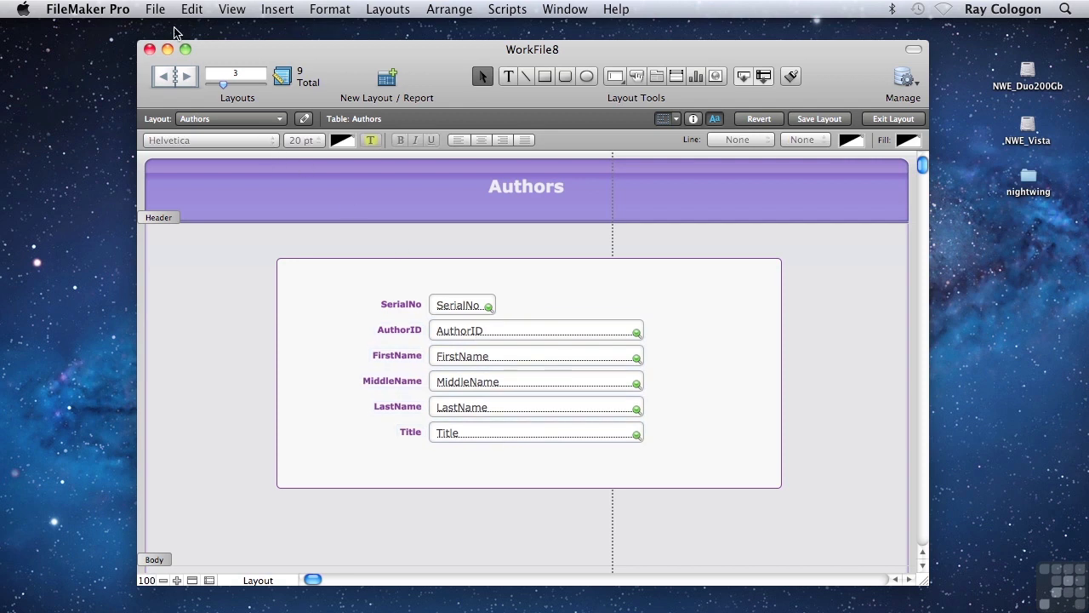
Step: View the restyled Authors layout in Browse mode and page forward through the records to record 5
left_click(238, 10)
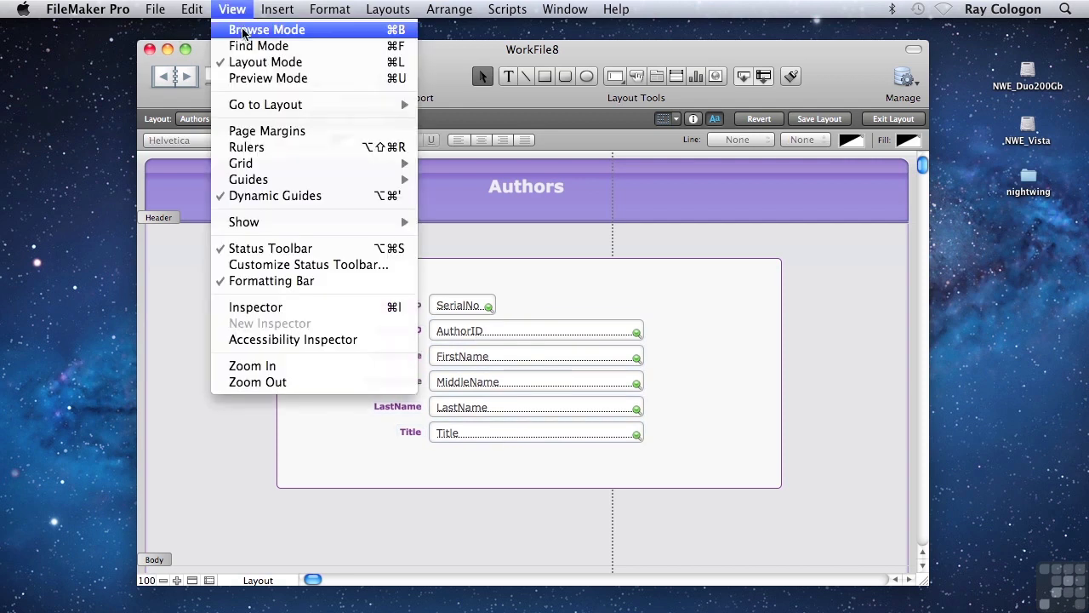
left_click(242, 30)
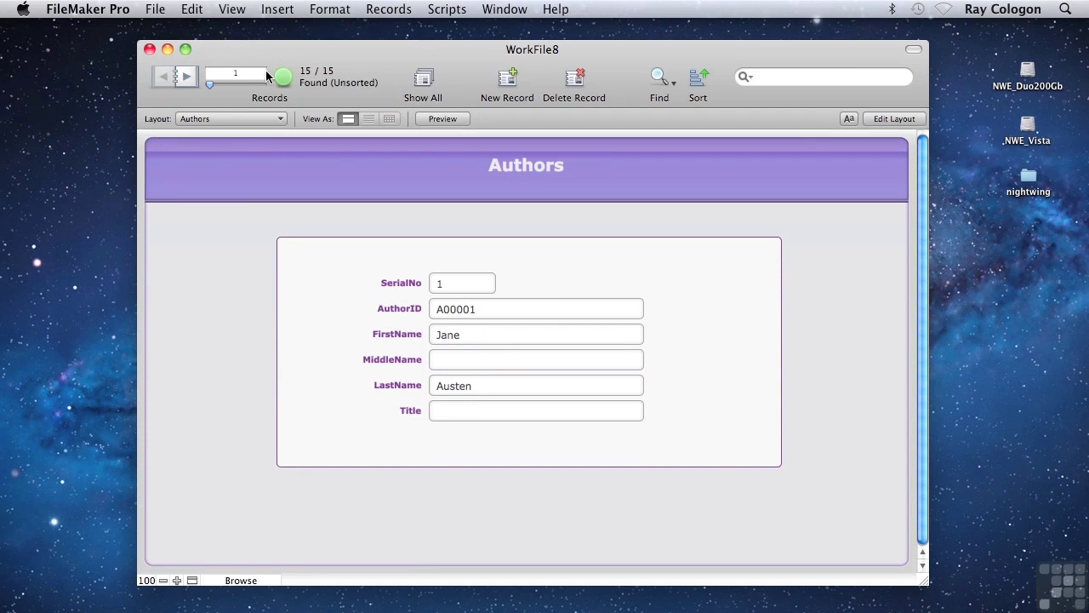
left_click(189, 77)
left_click(189, 76)
left_click(190, 76)
left_click(190, 76)
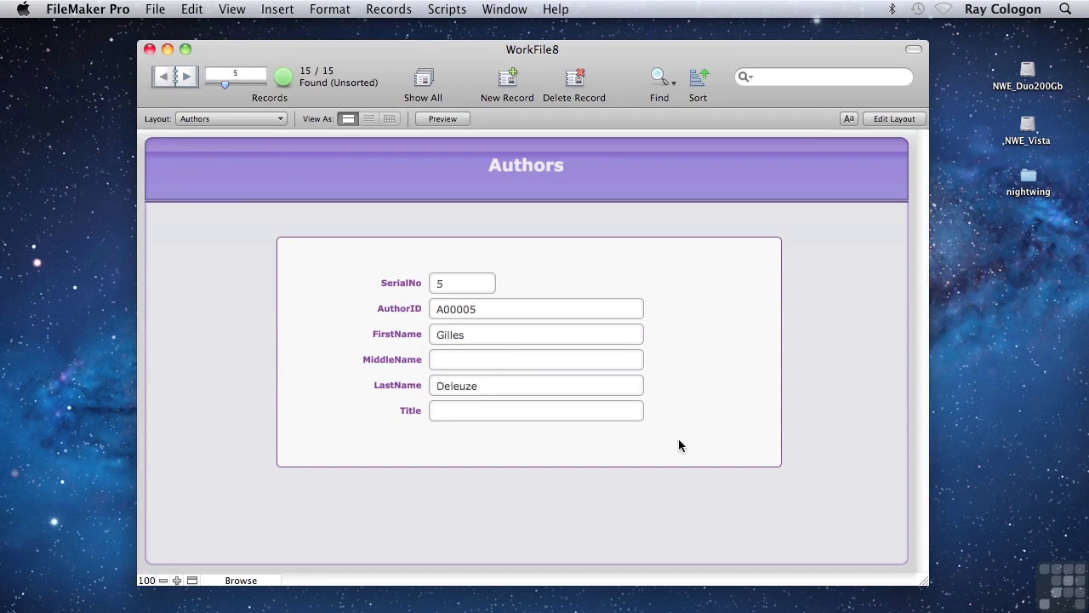
Step: Return to Layout mode, duplicate the Authors layout, and check the copy in the list of layouts
left_click(229, 12)
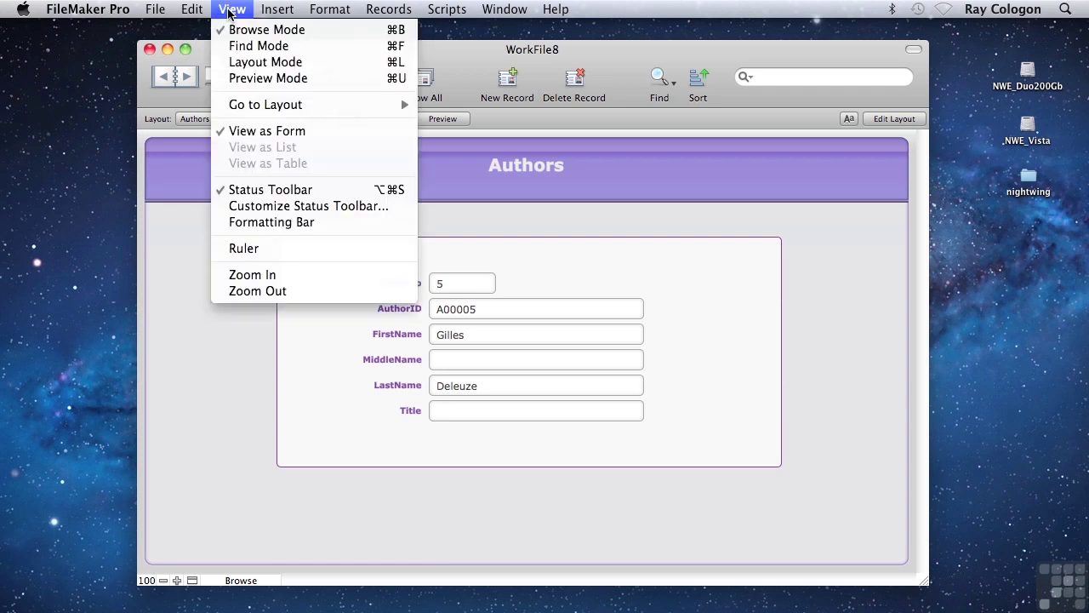
left_click(235, 63)
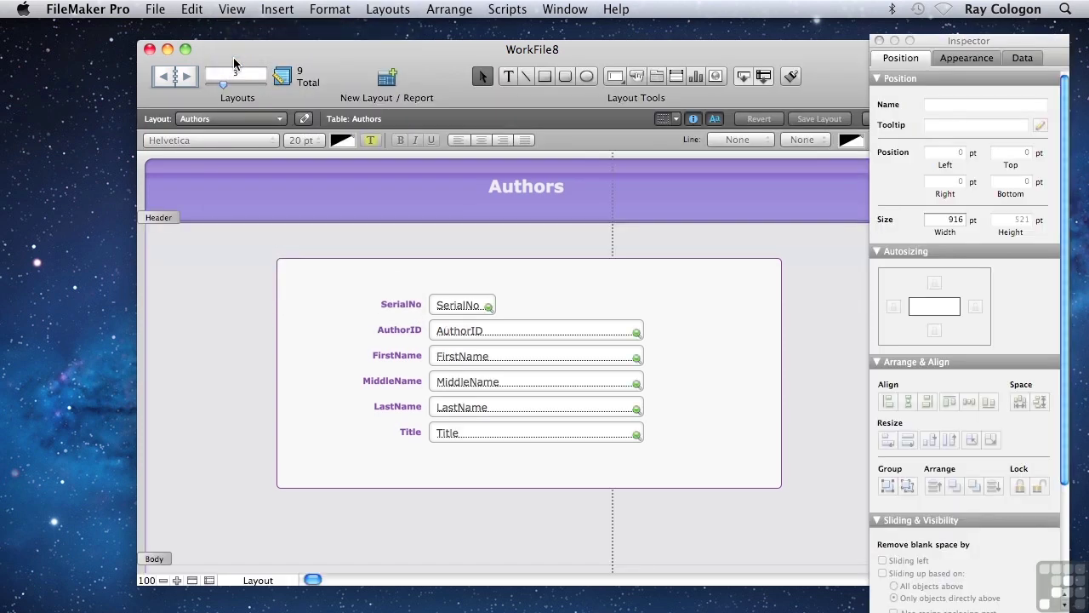
left_click(388, 11)
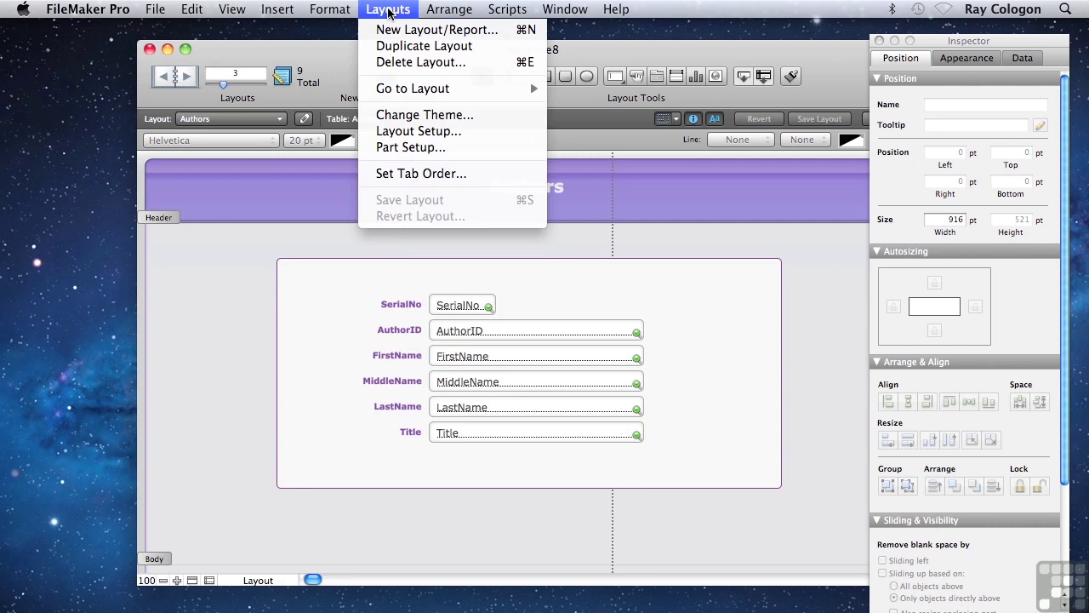
left_click(392, 48)
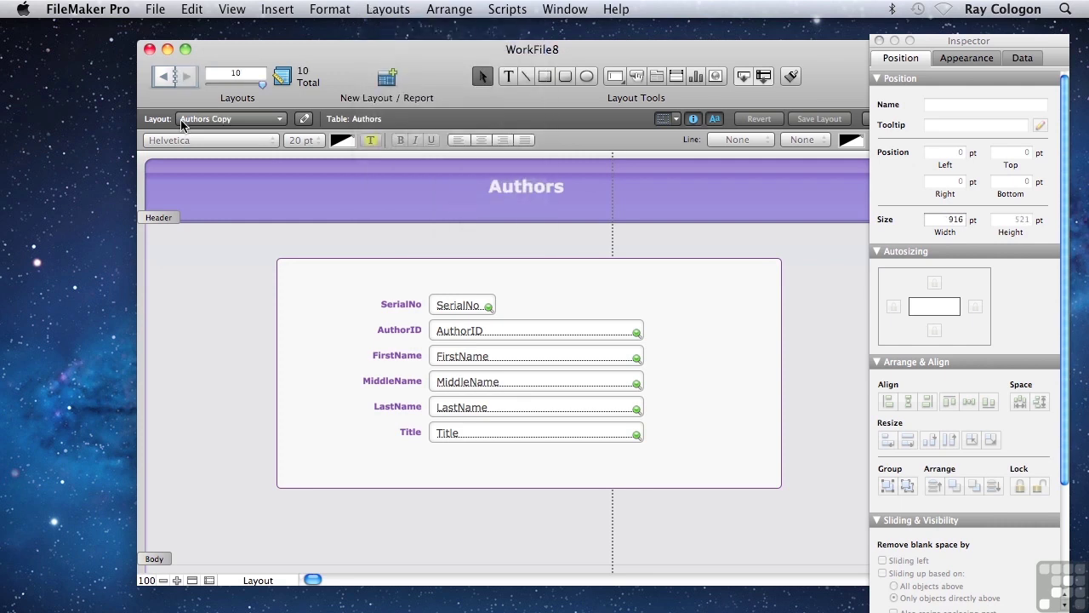
left_click(220, 120)
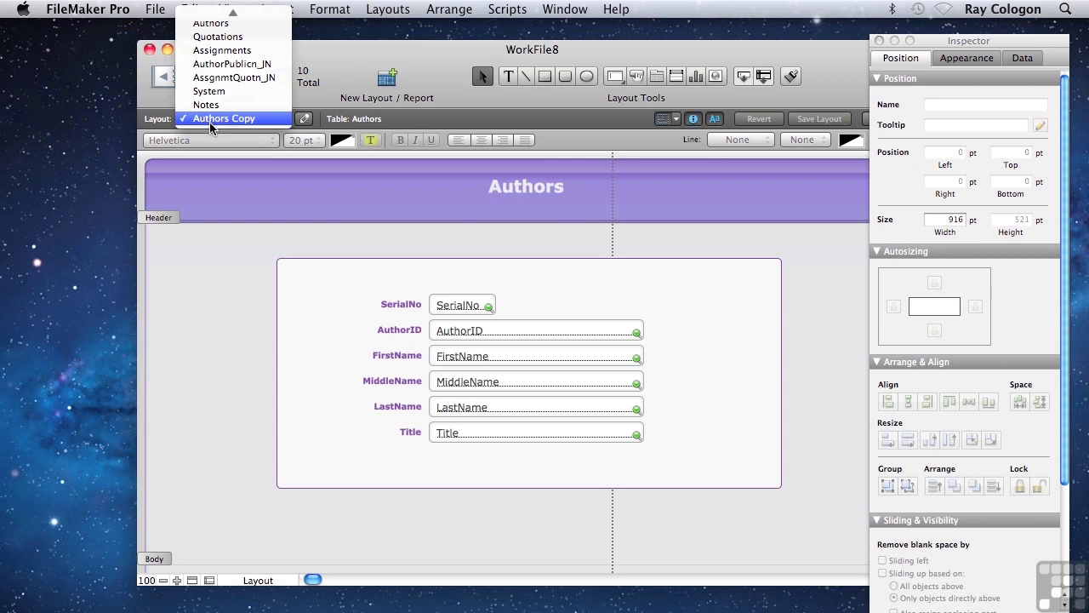
left_click(212, 152)
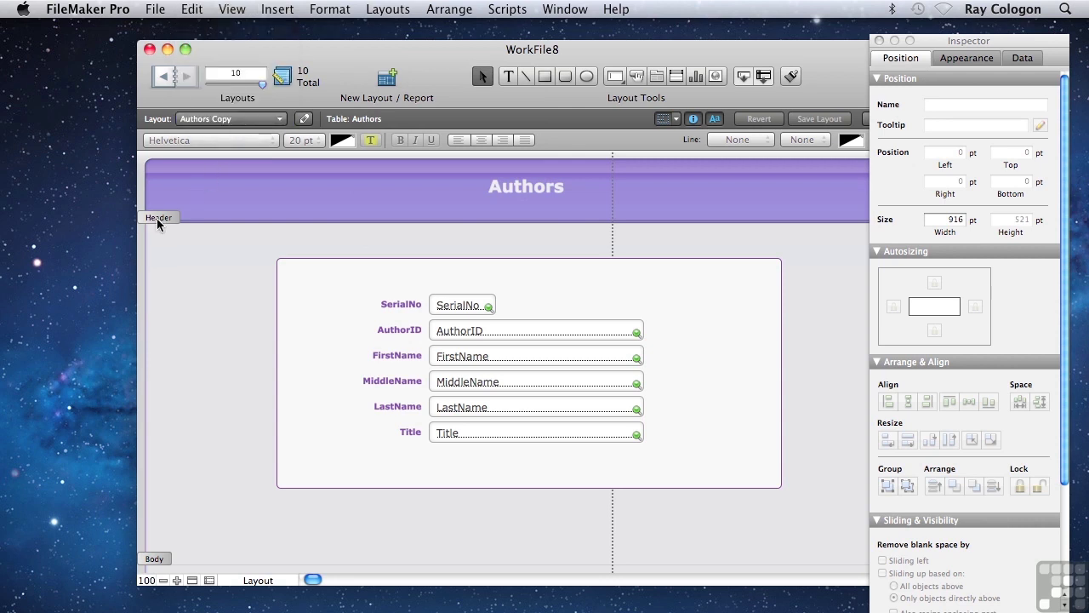
Step: Extend the Header part about 25 pt downward and draw a rectangle about 888 by 31 pt across its lower strip
left_click_drag(157, 216, 152, 239)
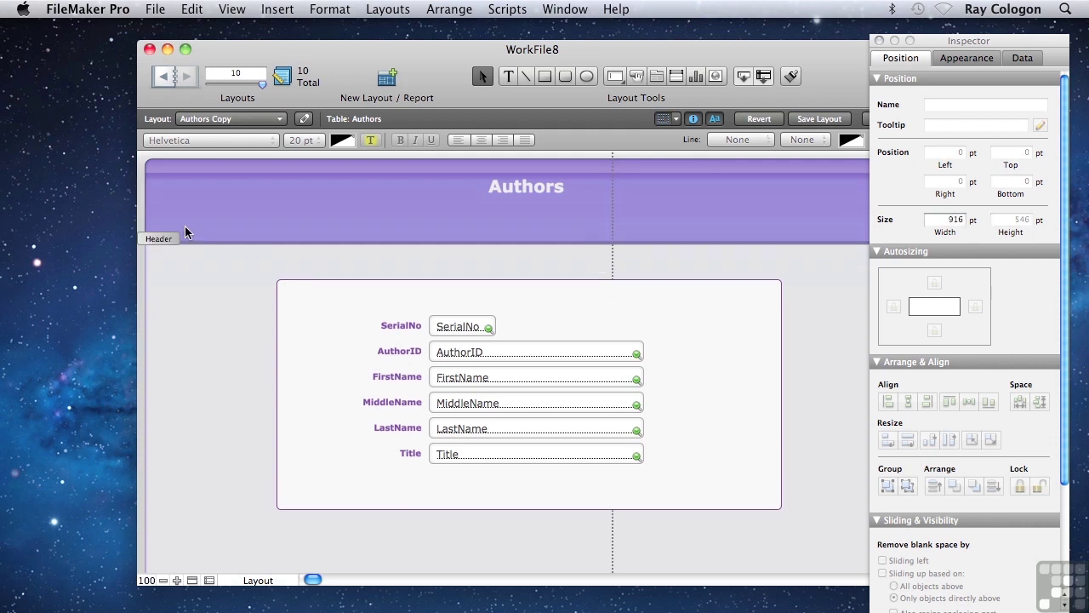
left_click(545, 77)
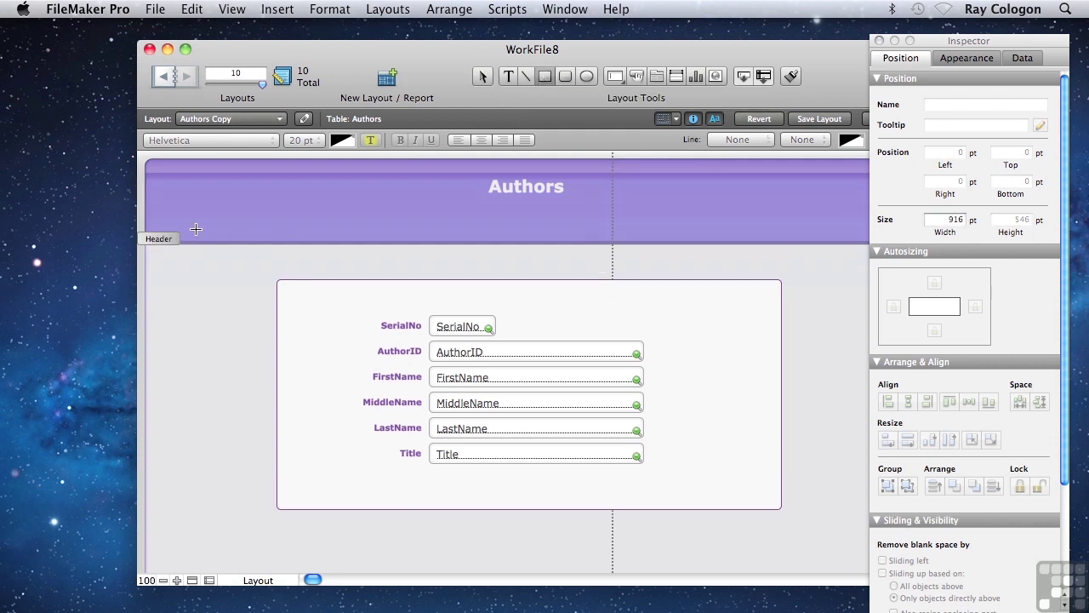
left_click_drag(145, 221, 899, 246)
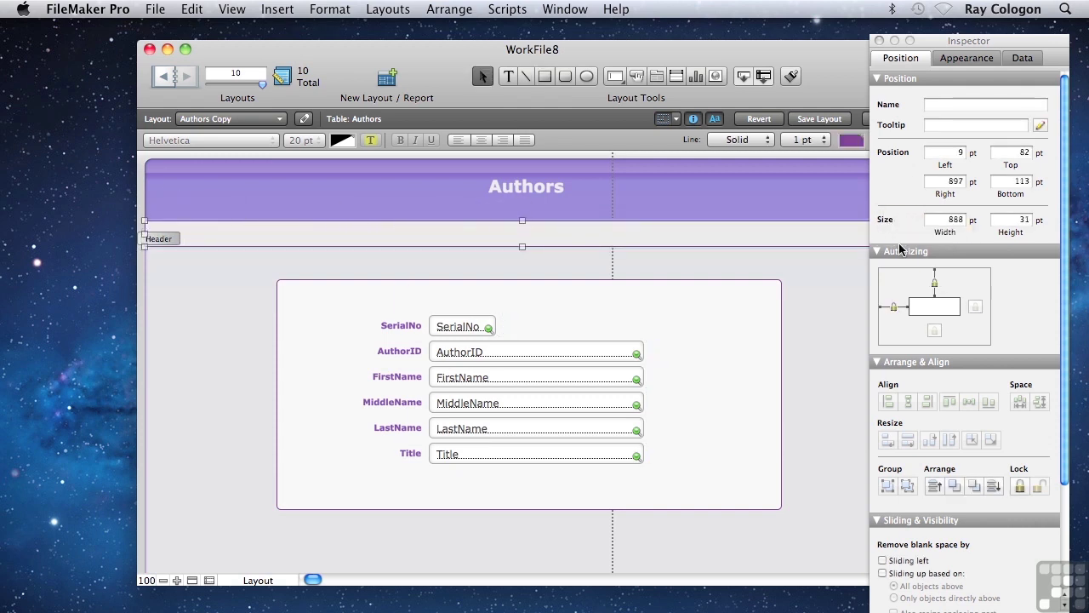
Step: Close the Inspector, stretch the new rectangle to the header's right edge, and align it vertically with the header's lower boundary
left_click(880, 41)
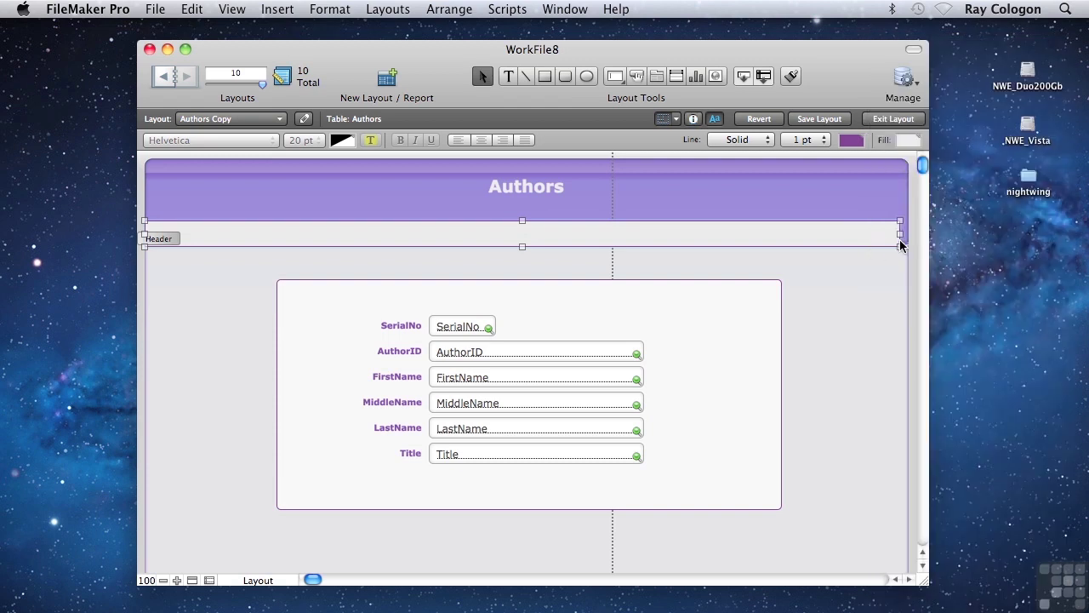
left_click_drag(903, 234, 819, 234)
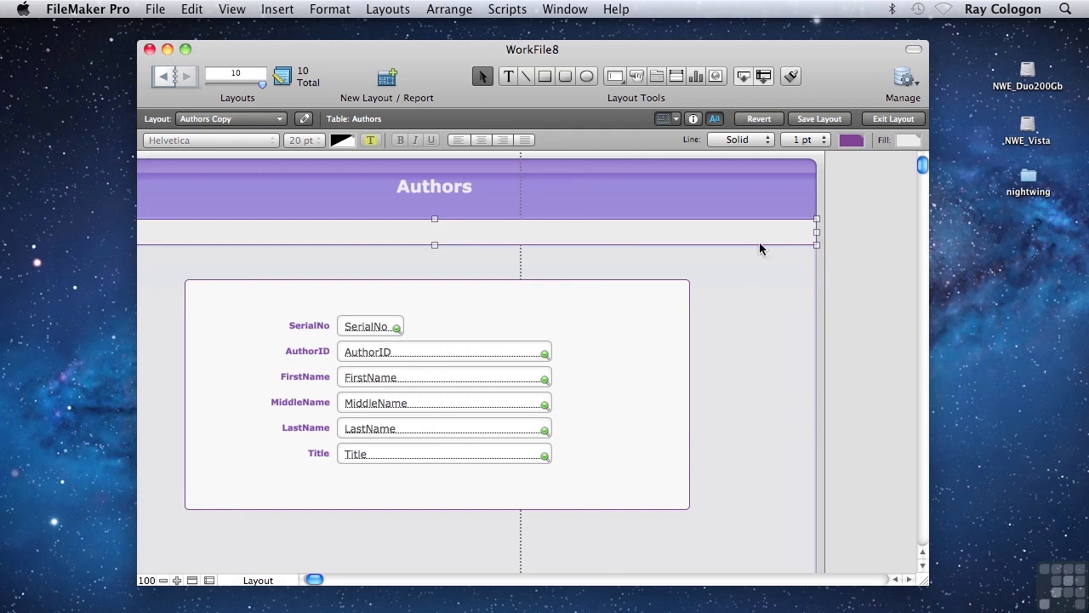
key("Down")
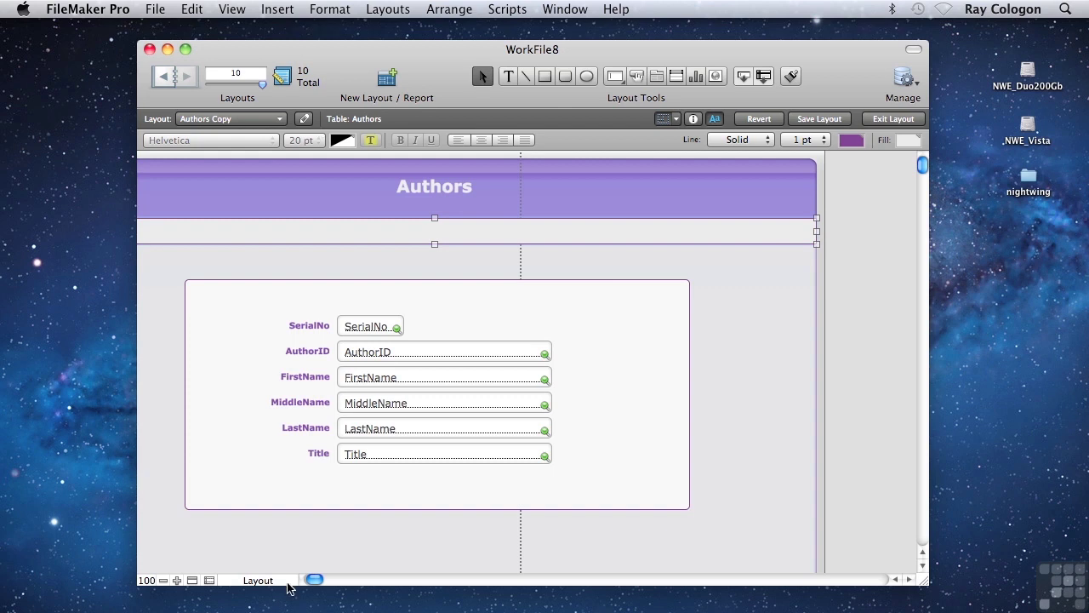
left_click_drag(313, 582, 310, 582)
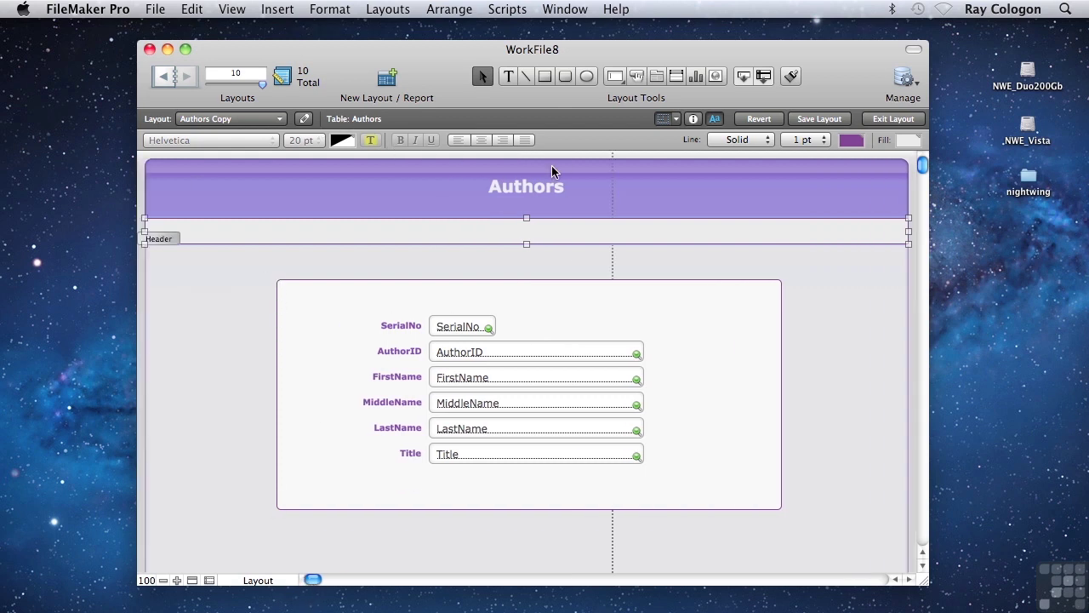
Step: Fill the header strip rectangle with a custom pale lavender of about 14% saturation and 89% brightness
left_click(907, 140)
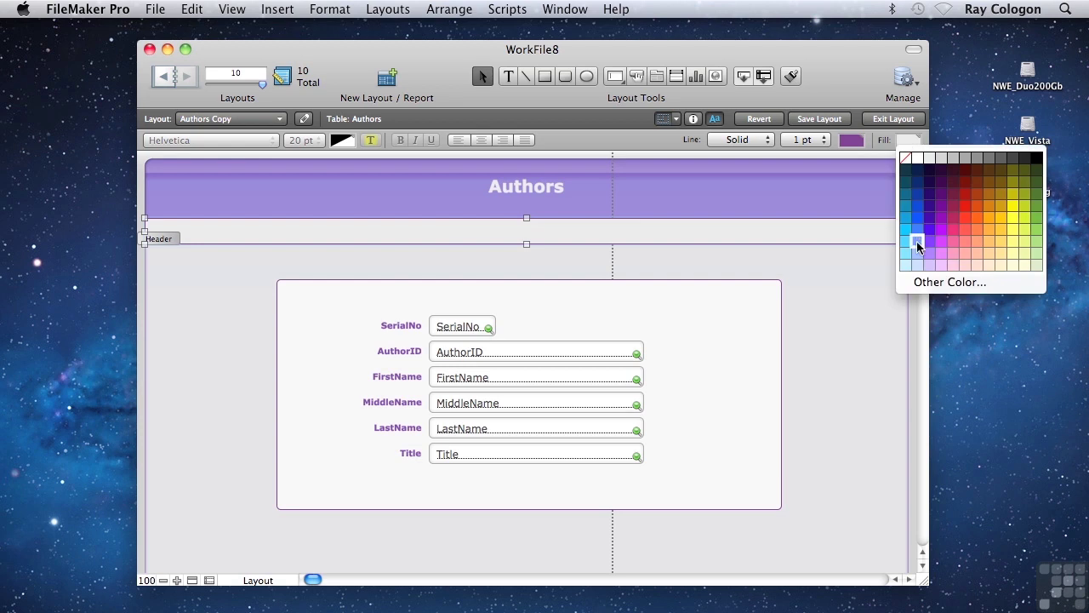
left_click(930, 266)
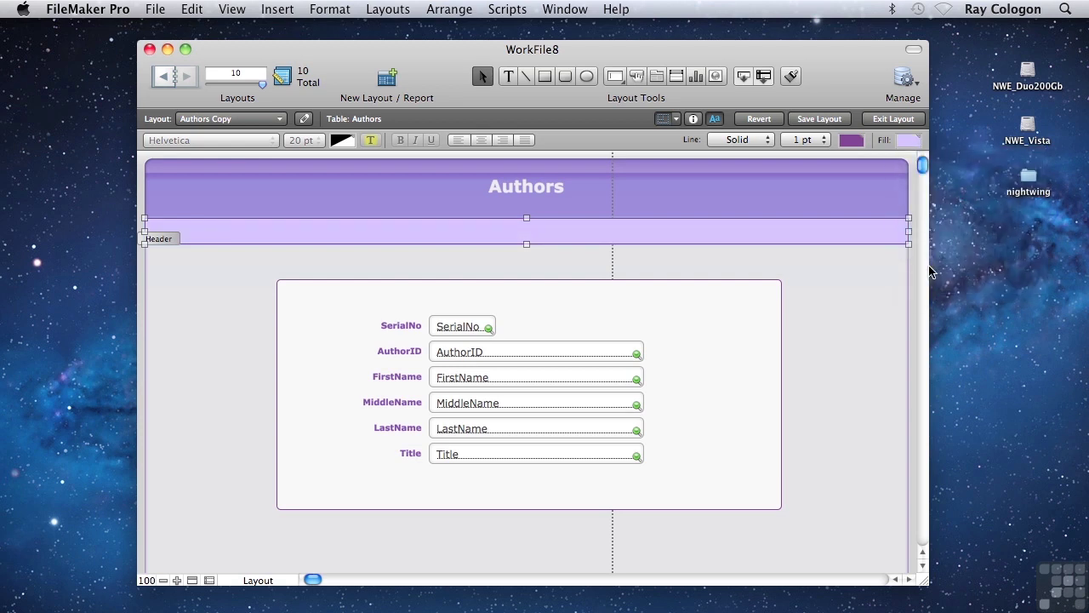
left_click(907, 142)
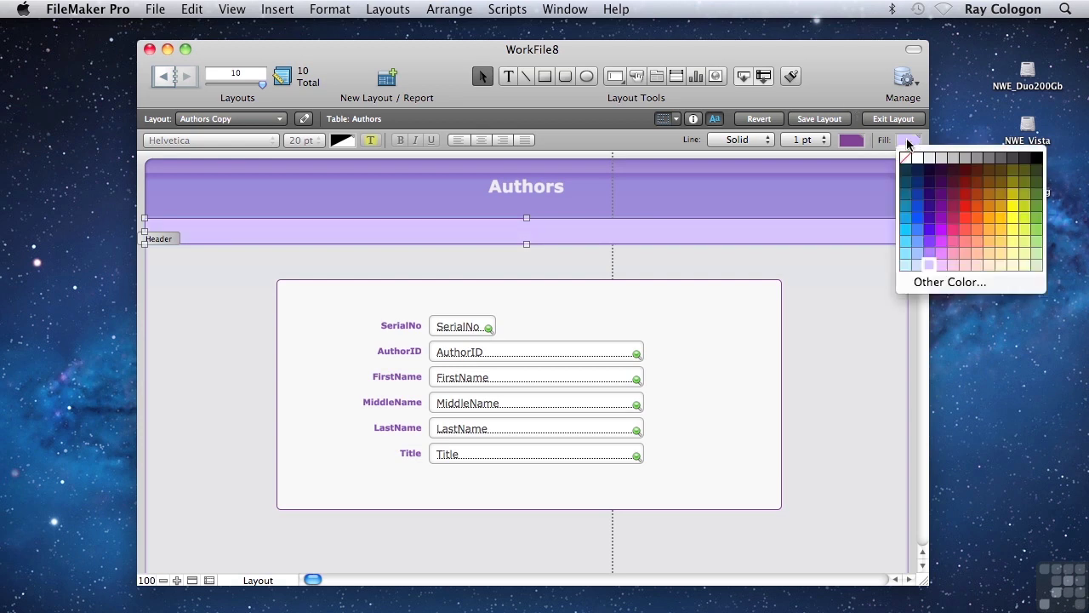
left_click(931, 283)
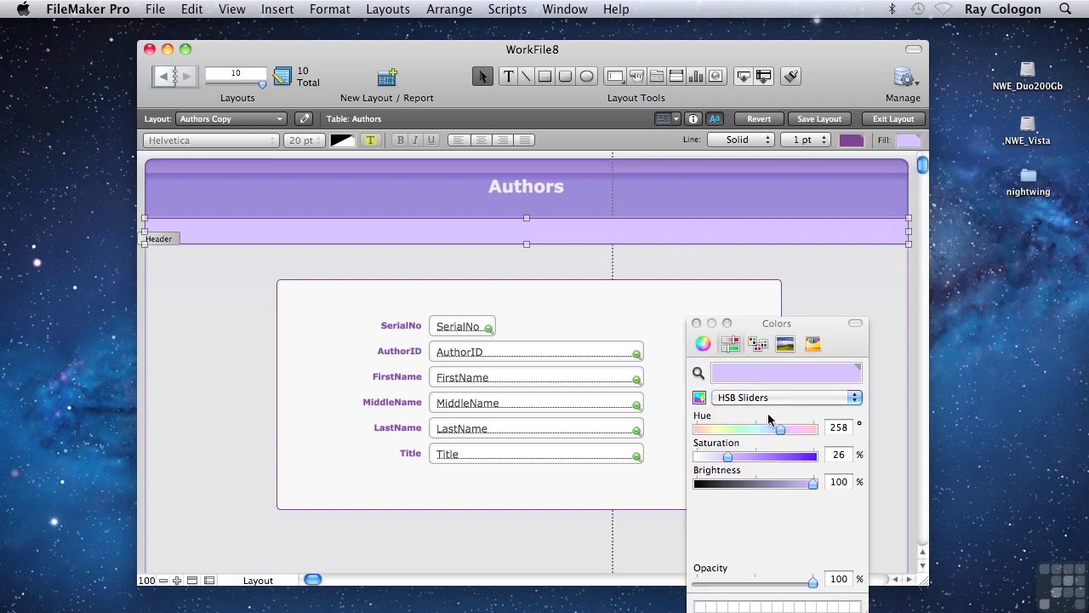
left_click(715, 460)
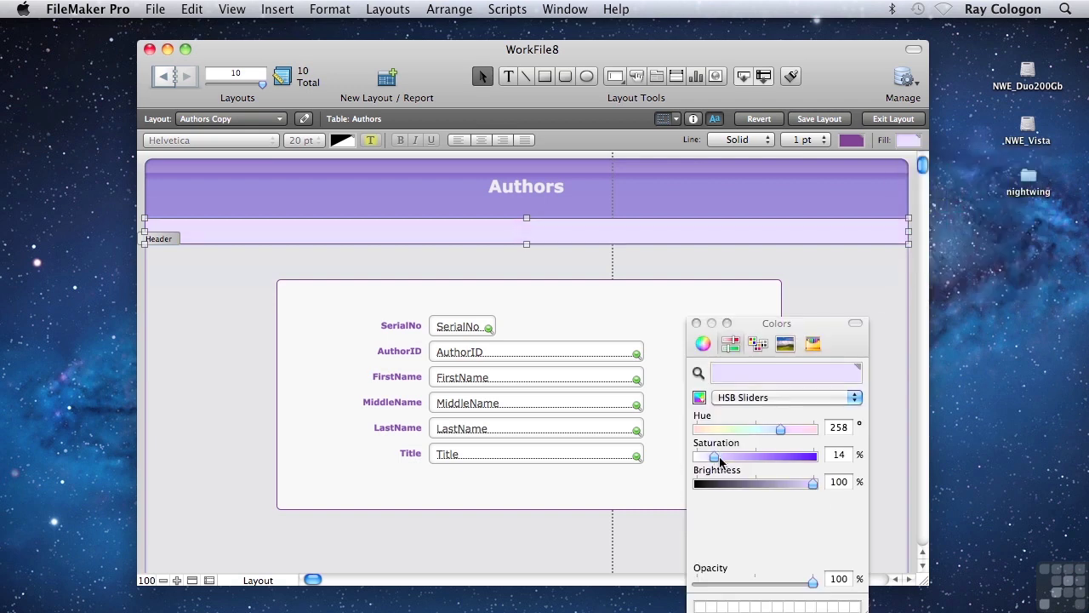
left_click_drag(813, 488, 800, 485)
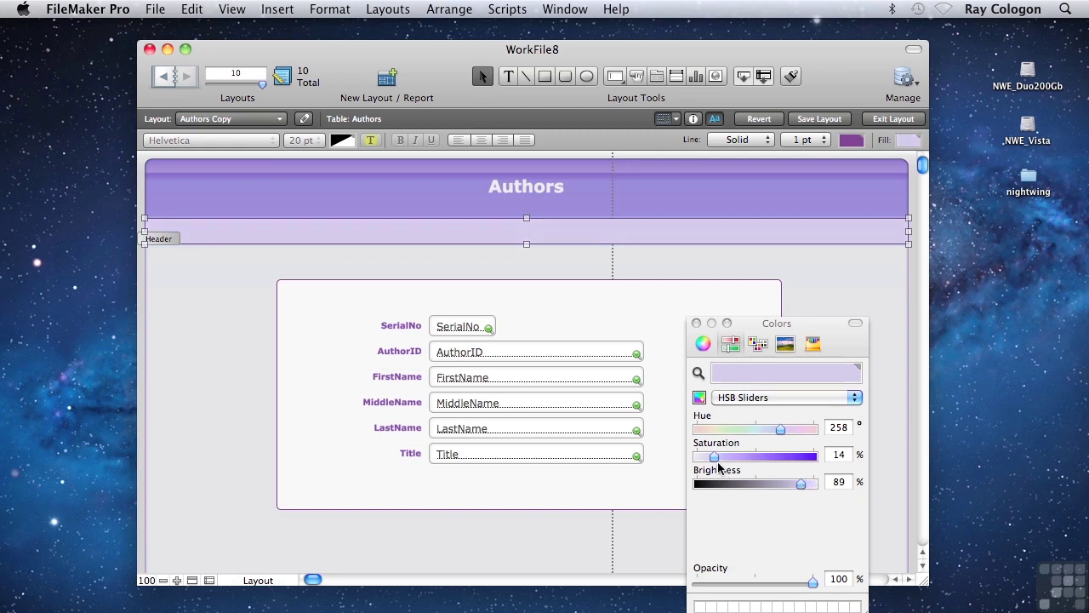
left_click_drag(704, 464, 712, 460)
left_click(696, 323)
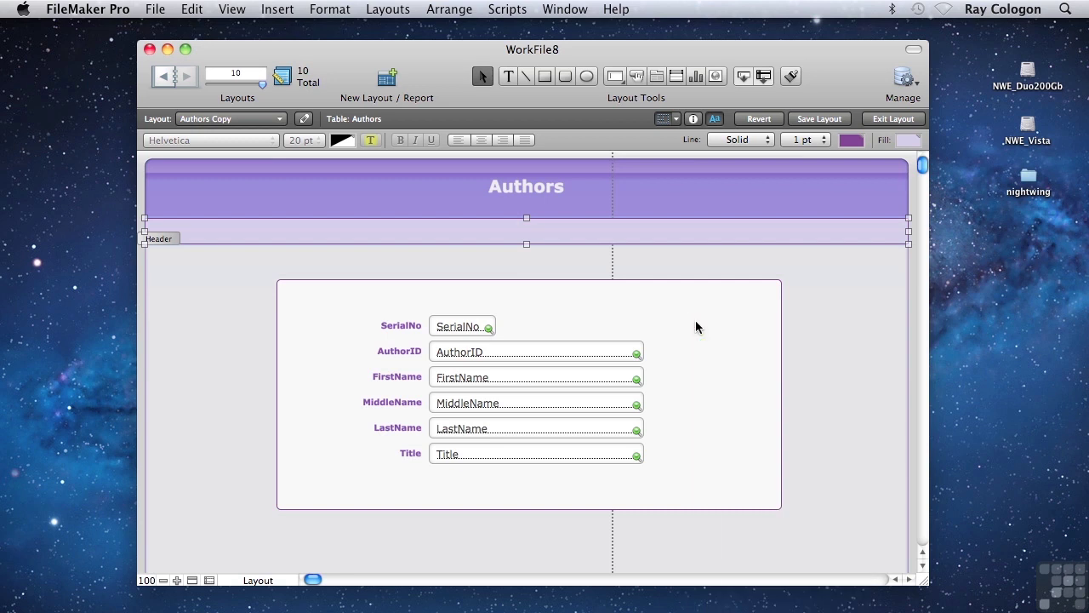
Step: Move the SerialNo label into the lavender header strip and send the strip's rectangle to the back
left_click_drag(398, 325, 216, 230)
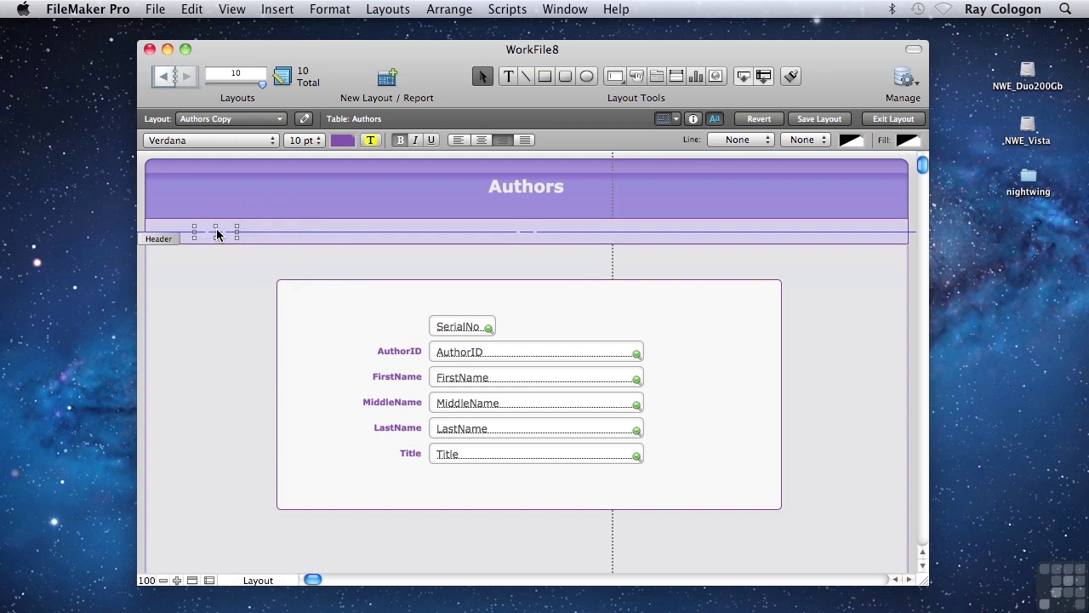
left_click(287, 228)
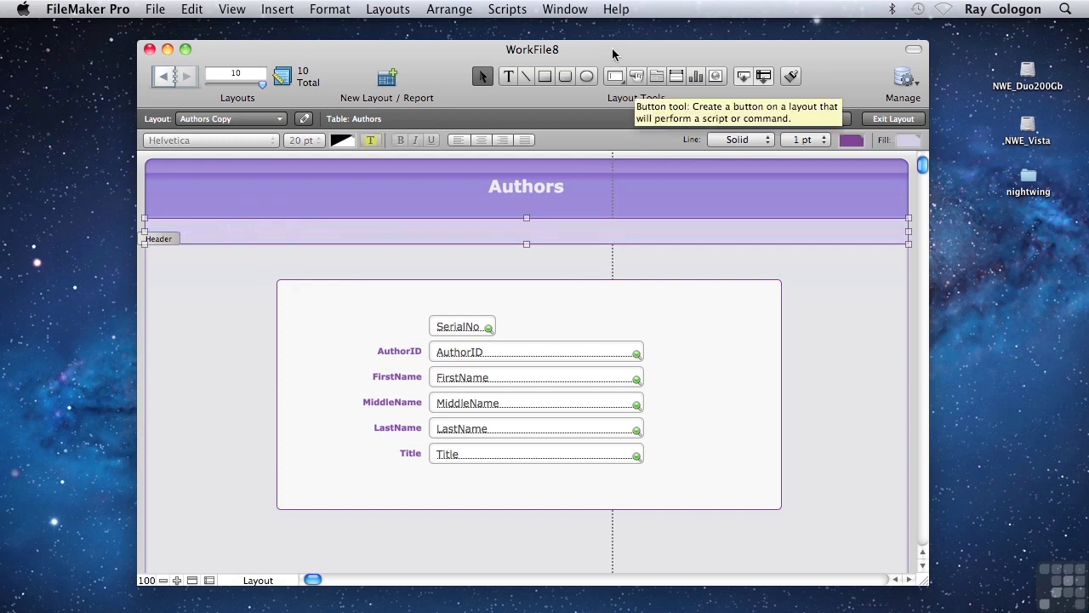
left_click(459, 11)
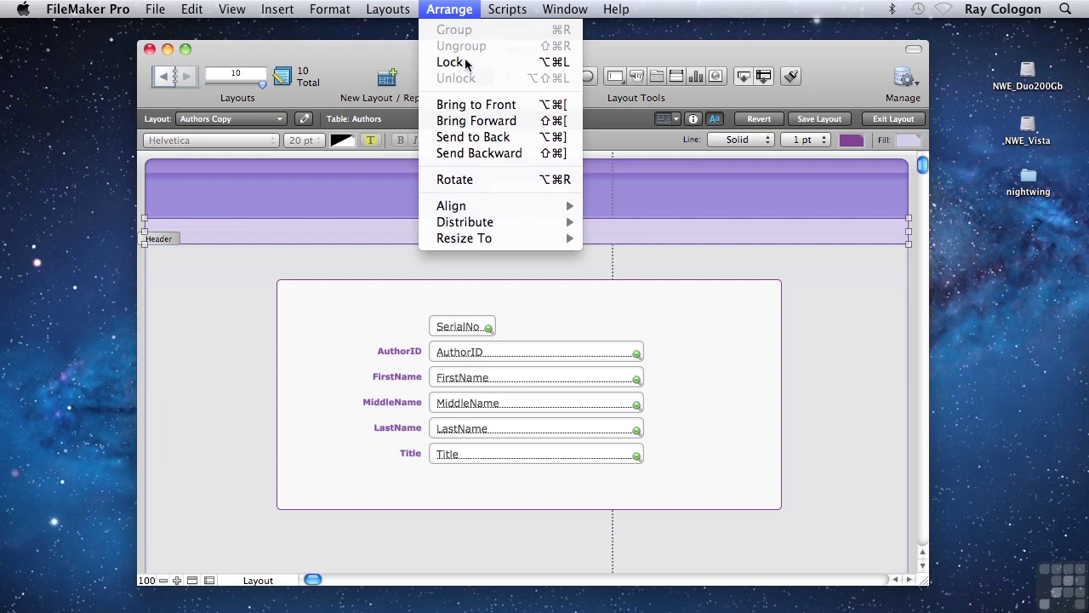
left_click(489, 137)
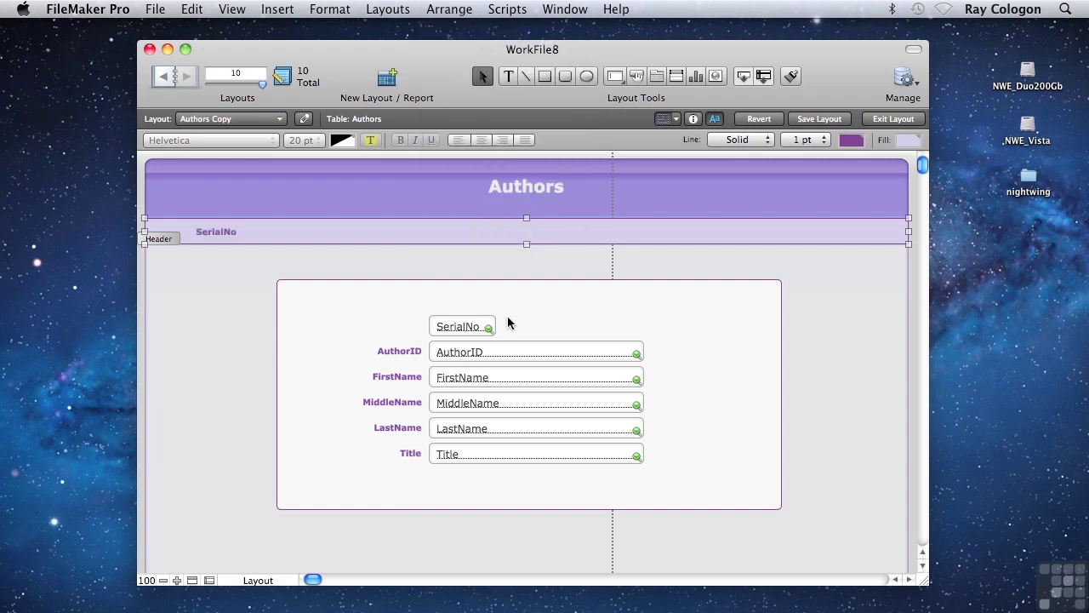
Step: Arrange the remaining labels in the header strip after SerialNo, in the order AuthorID, Title, FirstName, MiddleName, LastName
left_click_drag(393, 353, 288, 234)
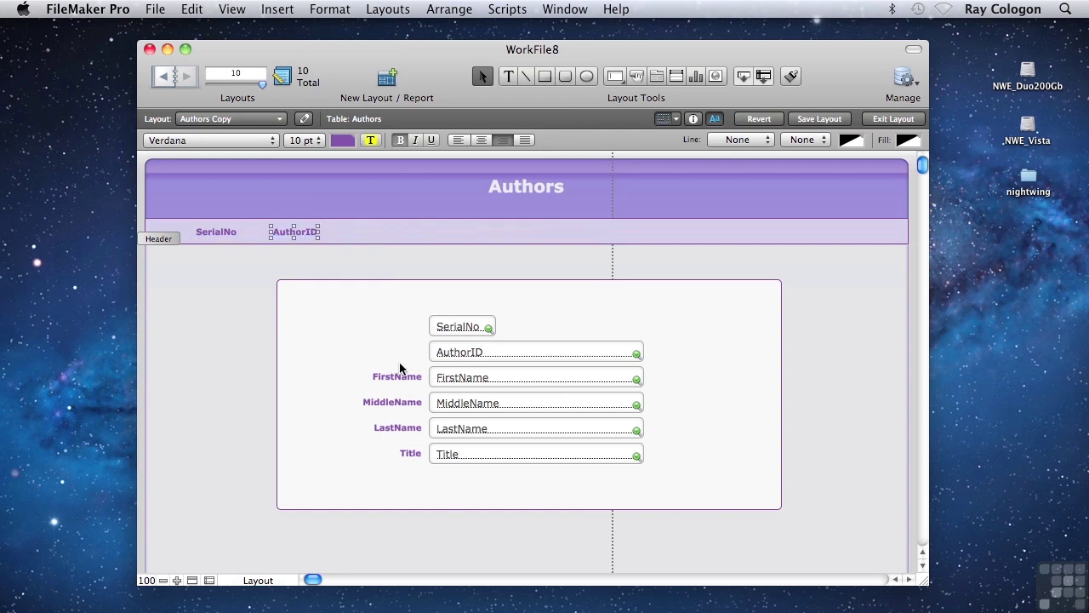
left_click_drag(405, 380, 394, 233)
left_click_drag(390, 397, 493, 232)
left_click_drag(396, 428, 588, 229)
left_click(484, 232, "shift")
left_click_drag(386, 231, 474, 235)
left_click_drag(411, 451, 388, 235)
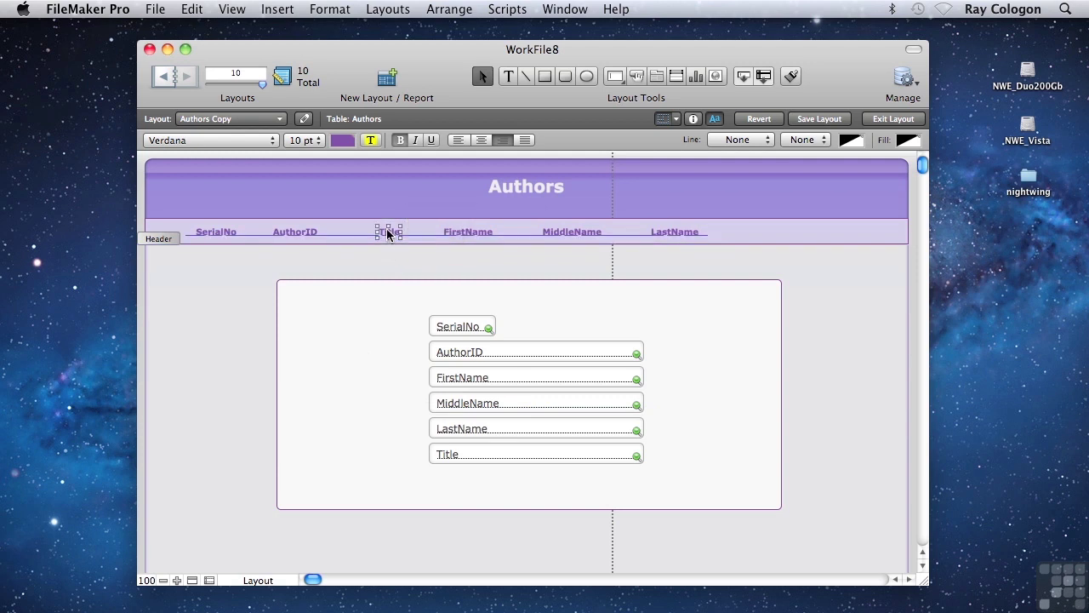
Step: Delete the panel behind the fields and place the SerialNo field and a shortened AuthorID field beneath their header labels
left_click(391, 308)
key("Delete")
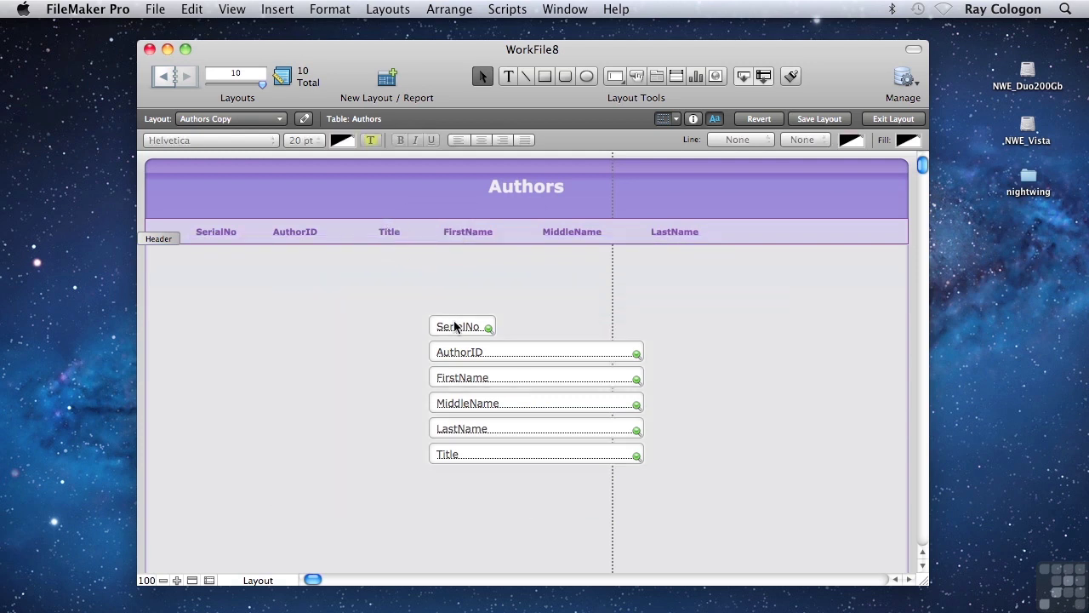
left_click_drag(460, 326, 214, 258)
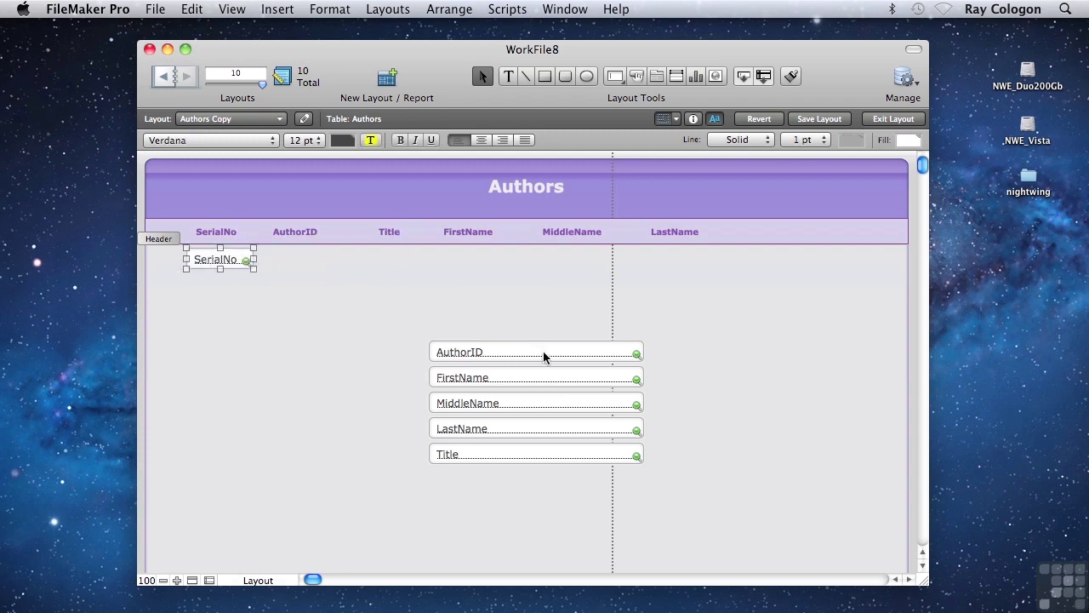
left_click(491, 359)
left_click_drag(491, 359, 321, 266)
left_click_drag(473, 260, 339, 264)
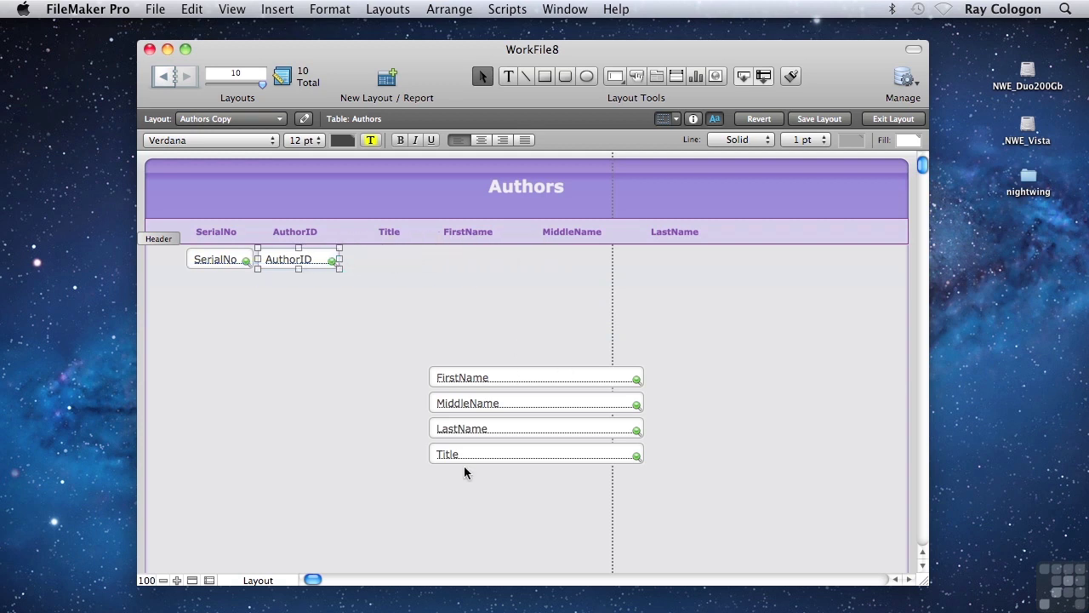
Step: Line up the Title, FirstName, MiddleName and LastName fields in the same row, narrowing each to fit its column
left_click_drag(463, 462, 377, 267)
left_click_drag(559, 258, 414, 260)
left_click_drag(464, 382, 455, 263)
left_click_drag(638, 260, 527, 263)
left_click_drag(554, 407, 655, 263)
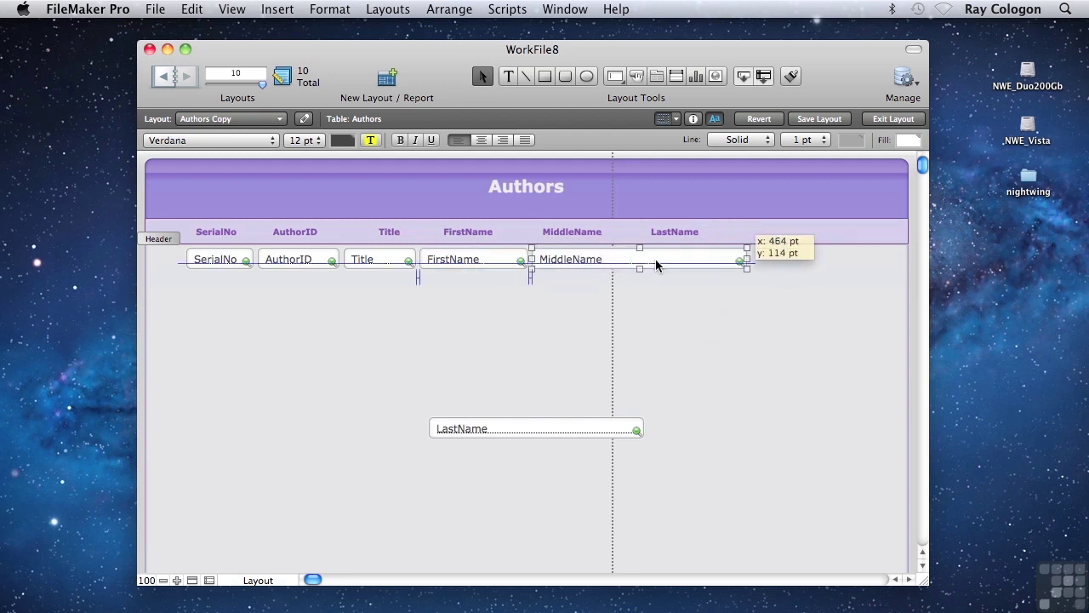
left_click_drag(742, 263, 643, 262)
left_click_drag(503, 416, 718, 247)
left_click_drag(860, 257, 834, 260)
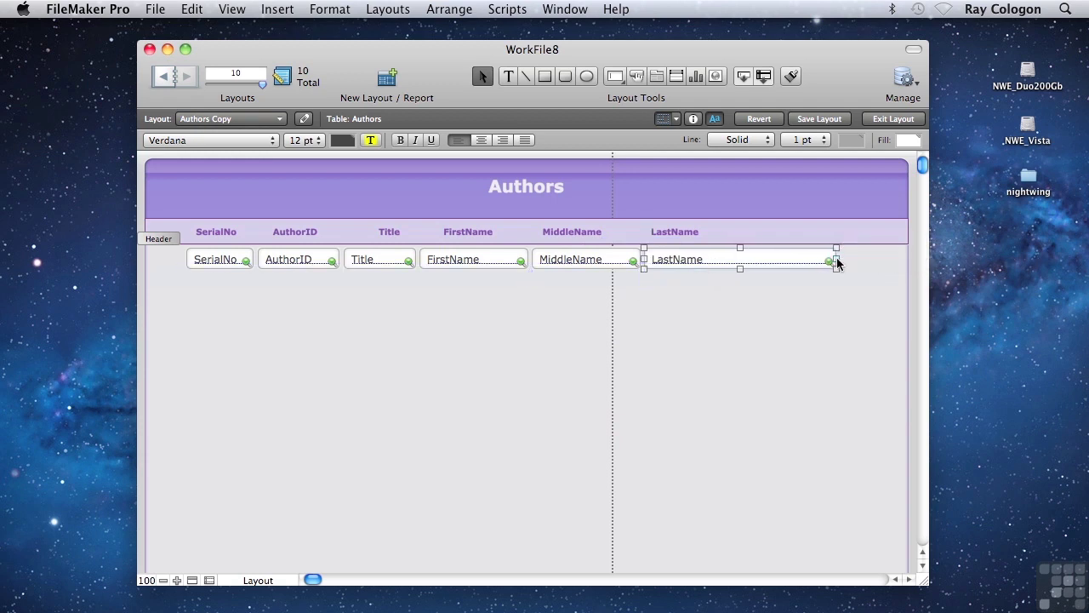
Step: Set the text of all six fields in the row to 11 pt
left_click(868, 326)
left_click_drag(587, 276, 195, 264)
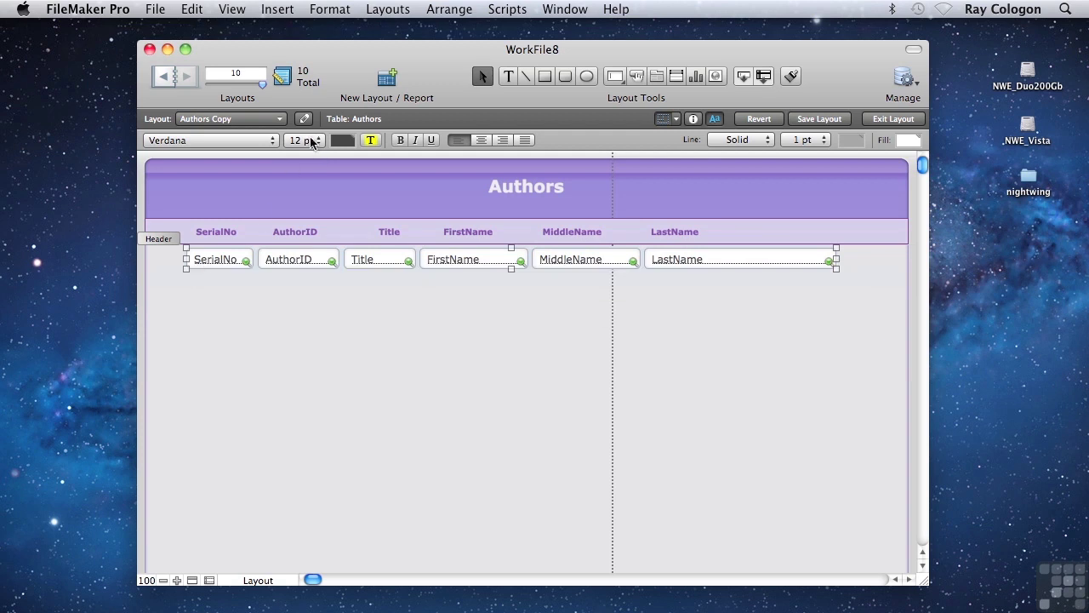
left_click(315, 141)
left_click(311, 127)
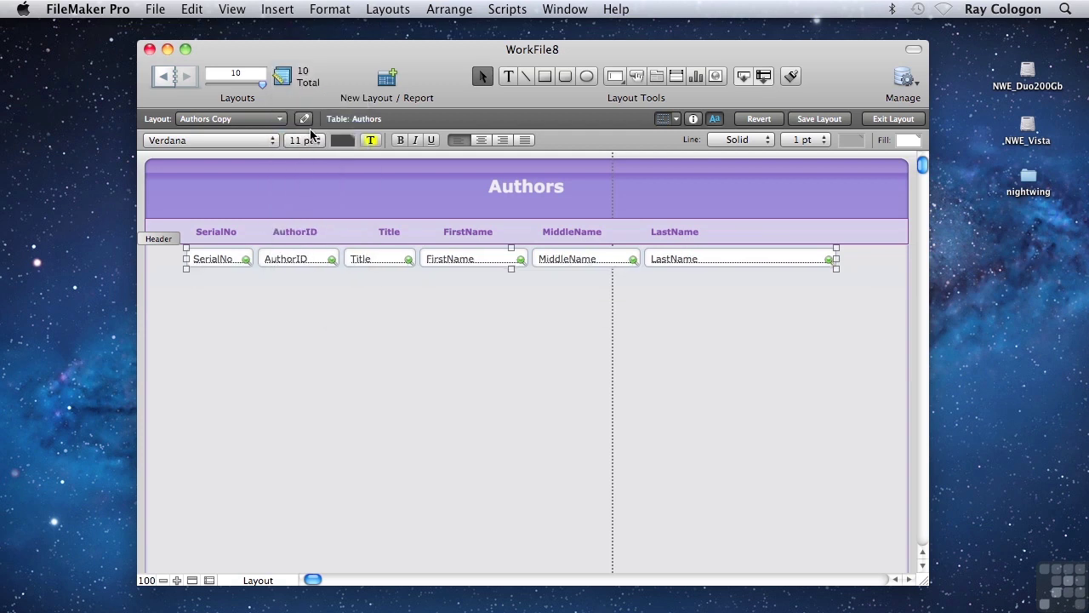
Step: Remove the fill and the line color from the six fields in the row
left_click(909, 142)
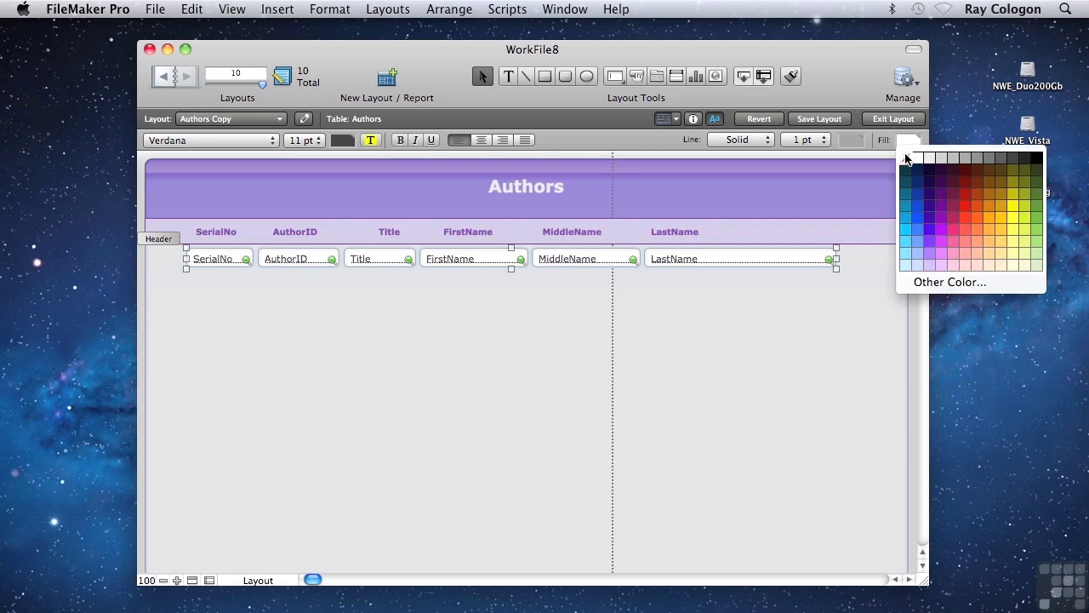
left_click(906, 160)
left_click(851, 139)
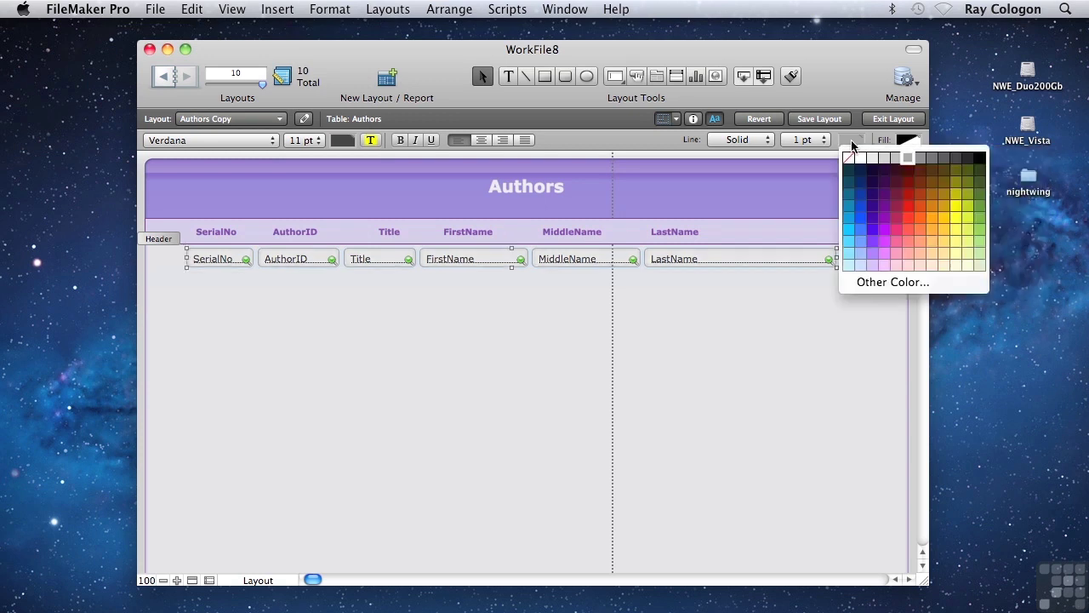
left_click(849, 157)
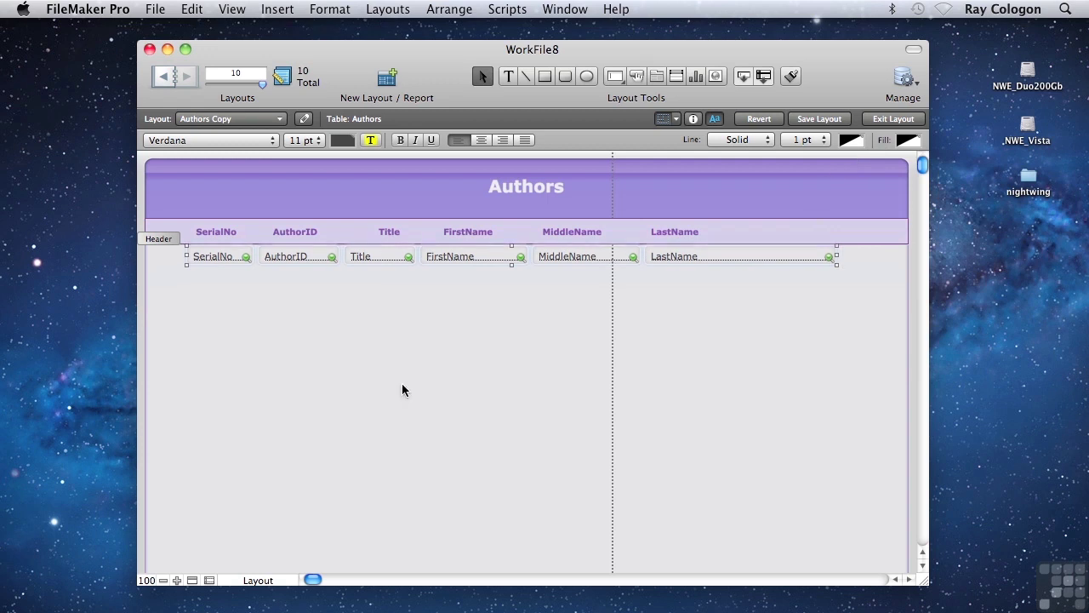
Step: Shrink the Body part so that it is just tall enough for the single row of fields
scroll(282, 499, "down", 2)
scroll(281, 500, "down", 5)
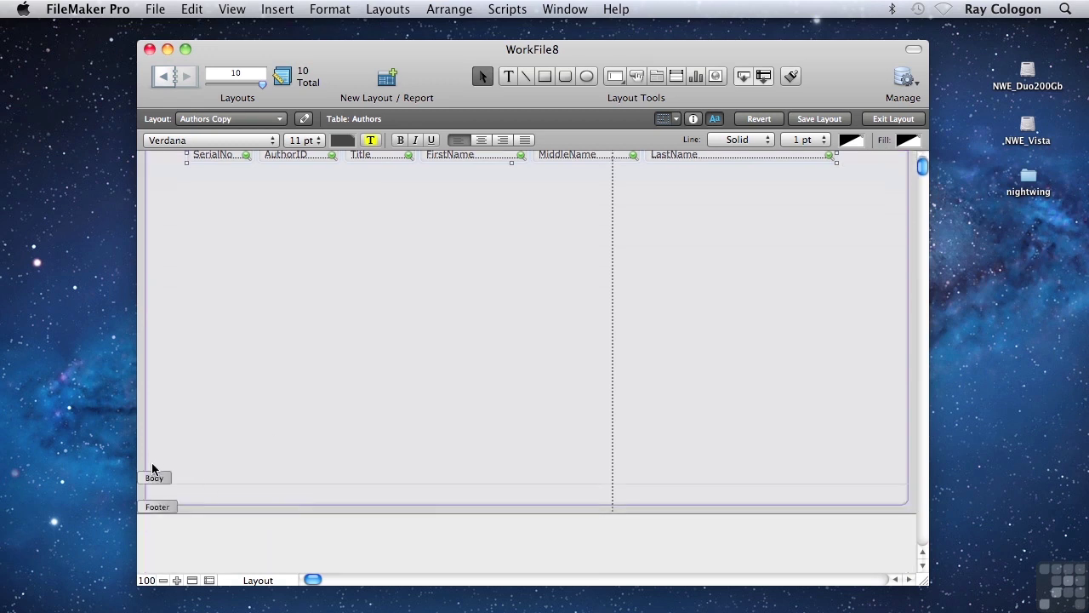
left_click_drag(154, 478, 182, 258)
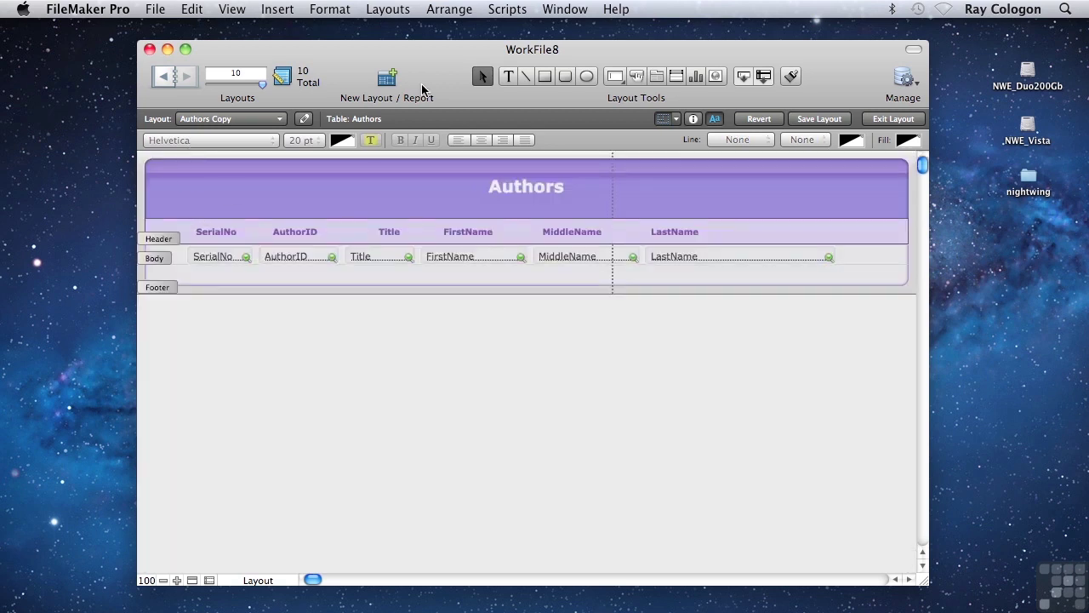
Step: Configure the Authors Copy layout setup to allow List View only, with Form View disabled
left_click(383, 16)
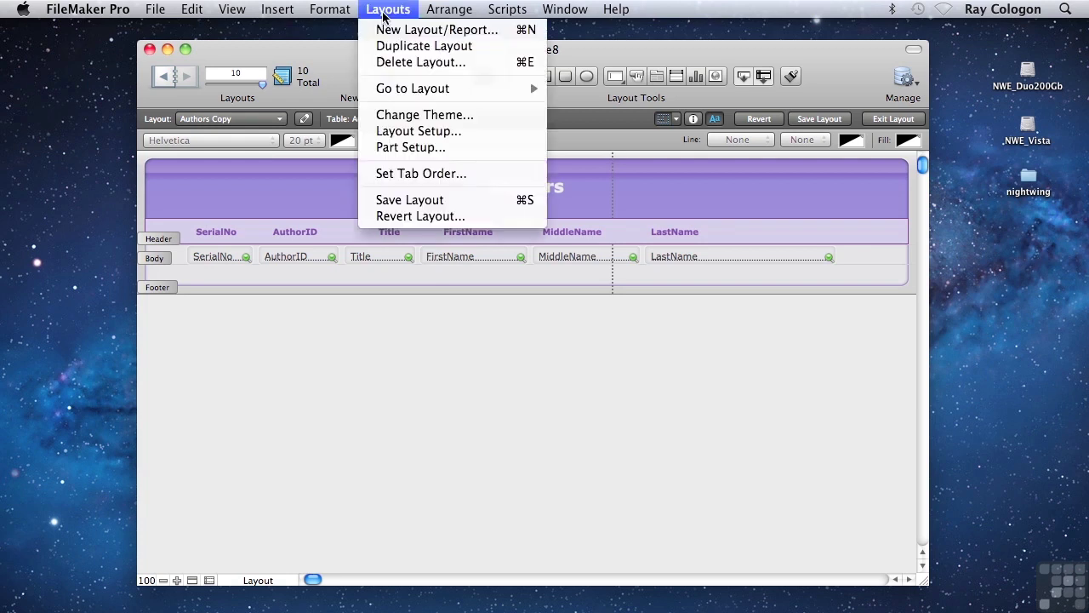
left_click(406, 132)
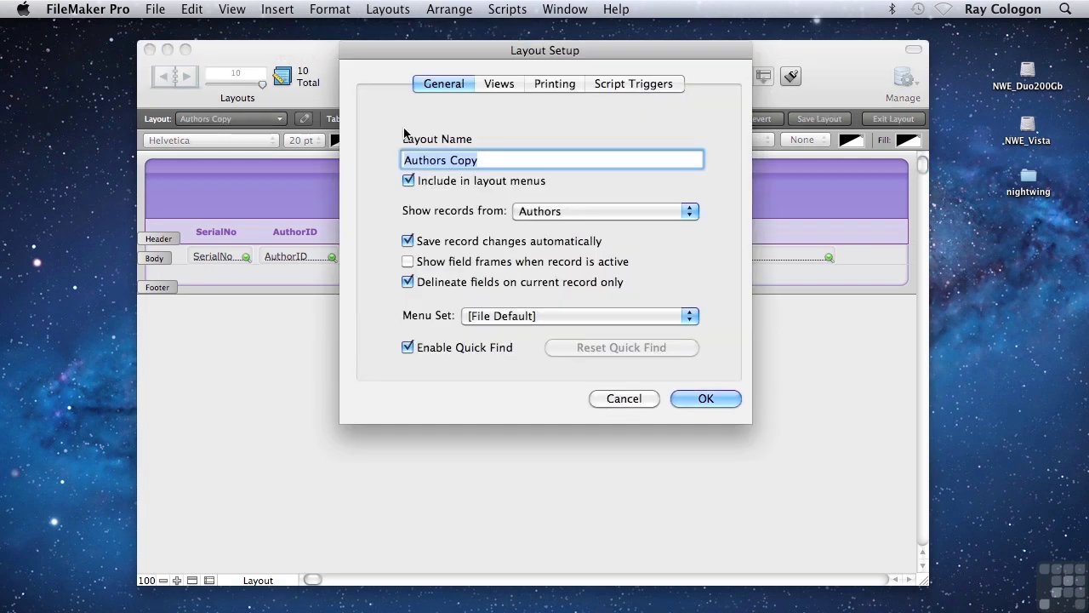
left_click(493, 85)
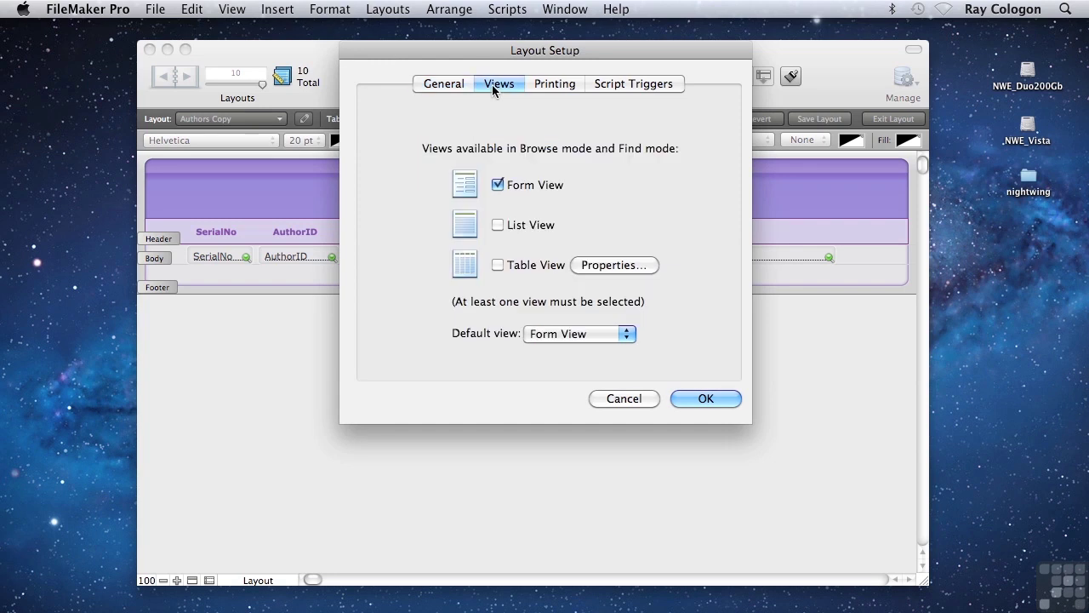
left_click(498, 225)
left_click(498, 185)
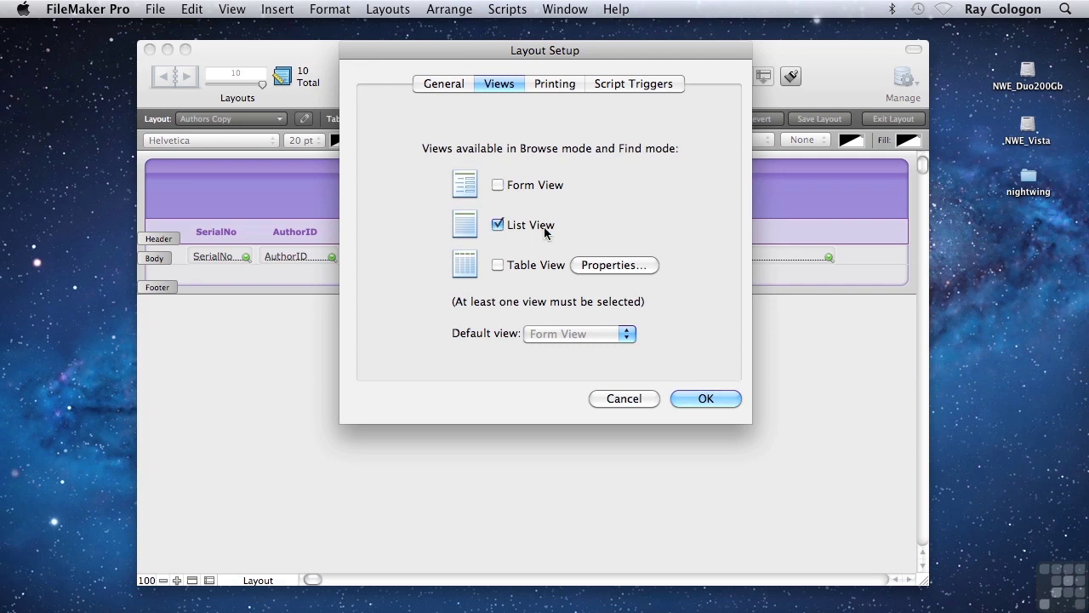
left_click(715, 398)
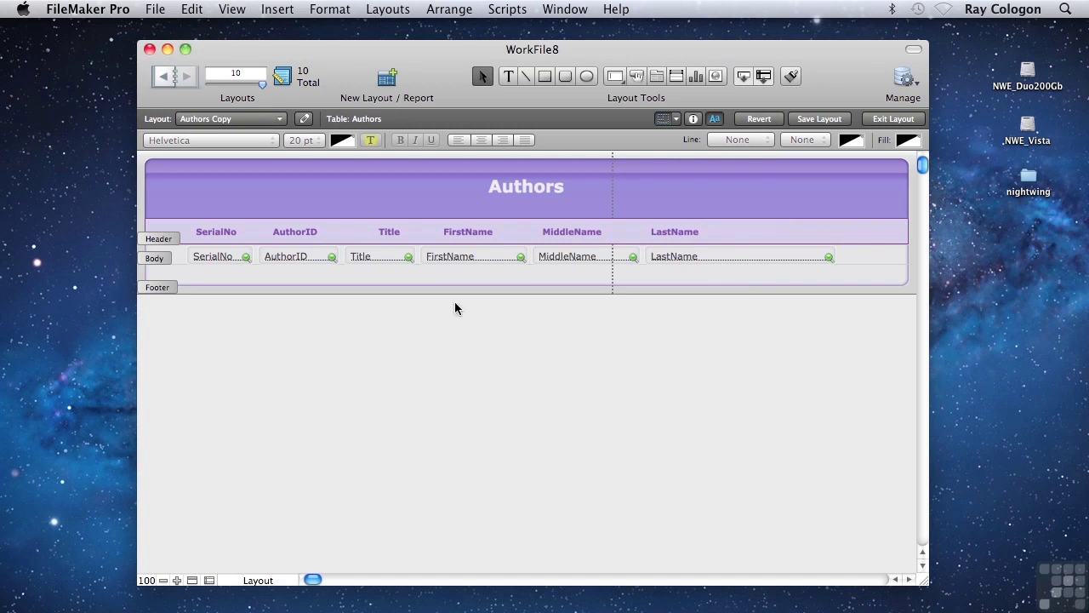
Step: View the Authors Copy list in Browse mode and activate the LastName field on several records, ending at record 13
left_click(232, 10)
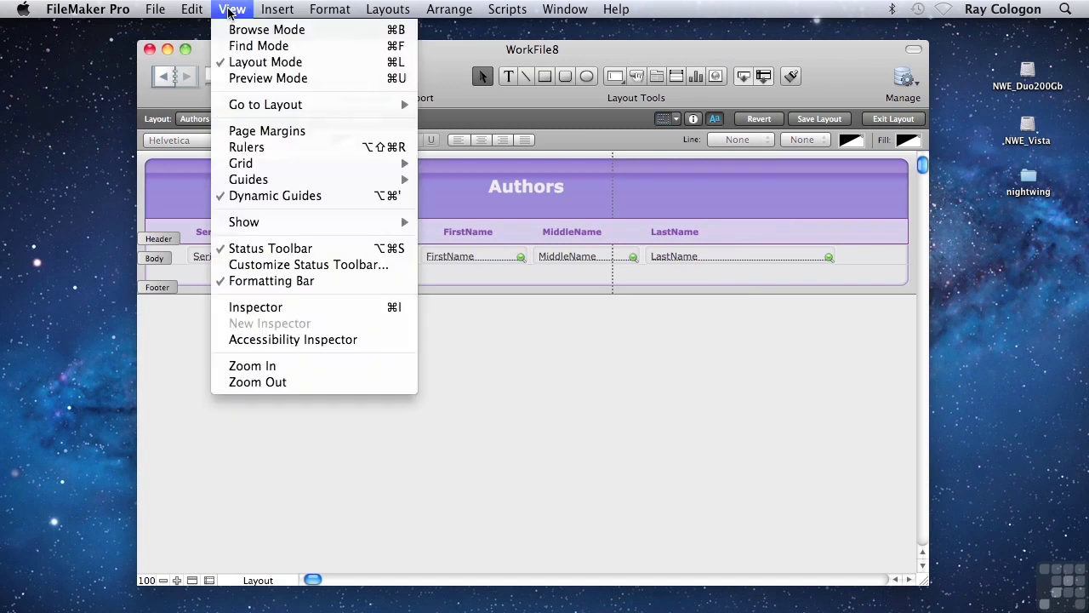
left_click(247, 30)
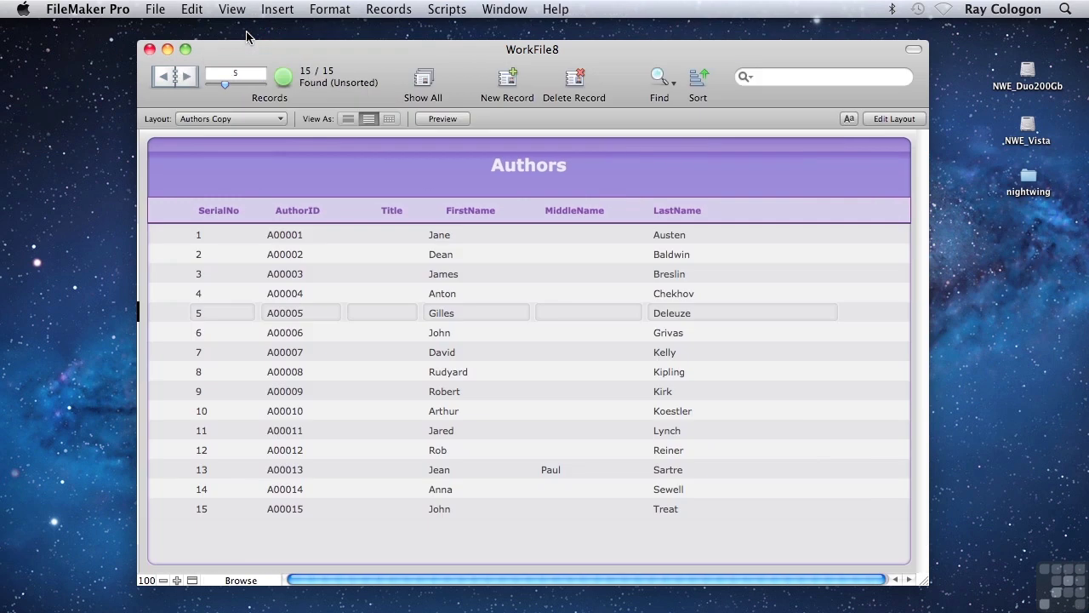
left_click(852, 252)
left_click(815, 345)
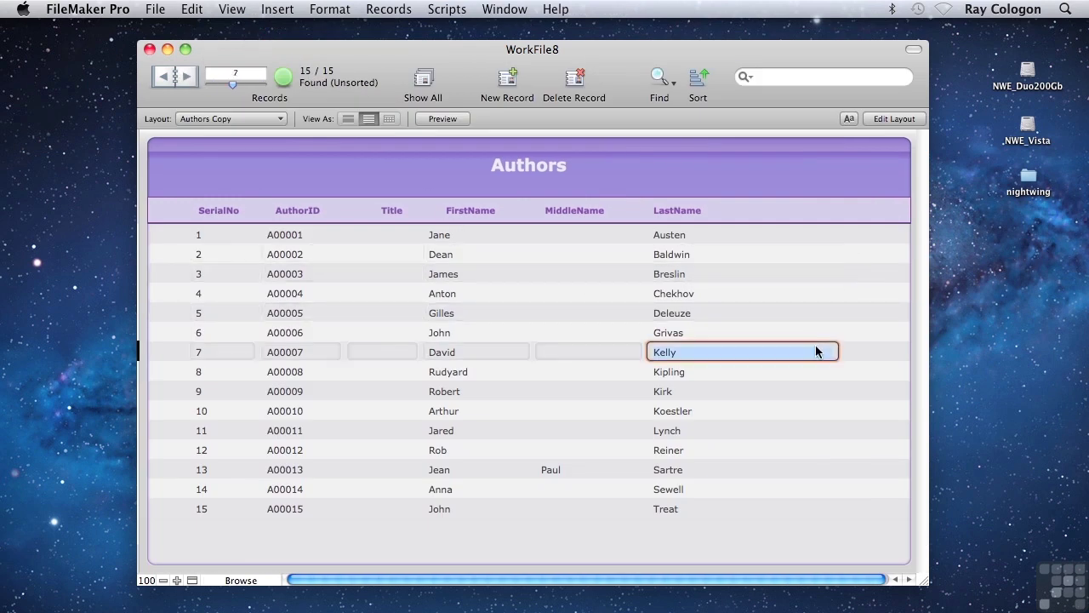
left_click(827, 373)
left_click(824, 467)
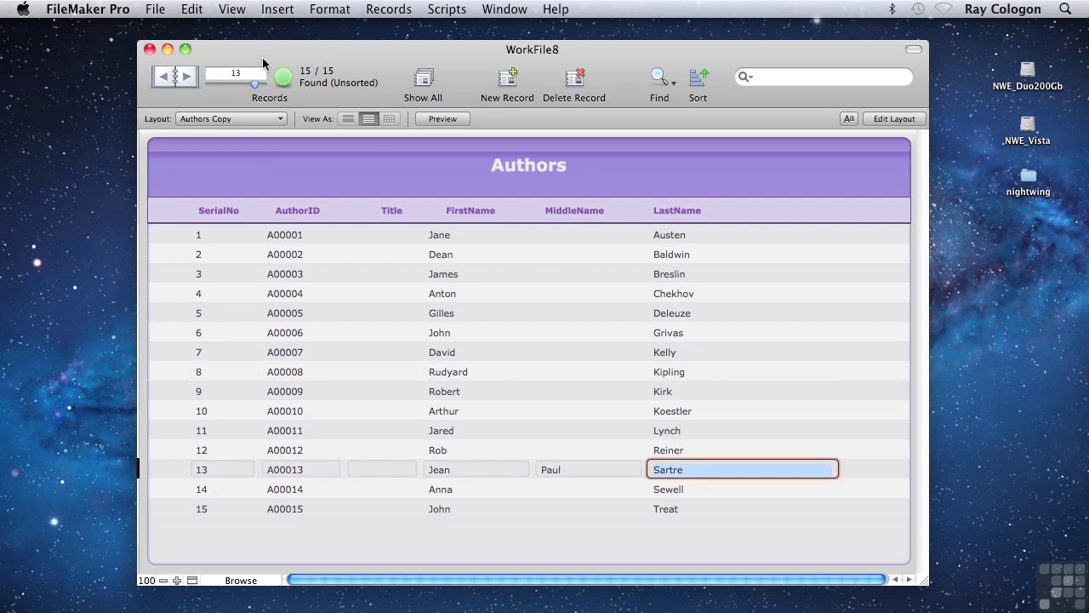
Step: Rename the Authors Copy layout as Authors Listing and place it directly below Authors in the file's layout order
left_click(155, 9)
mouse_move(194, 153)
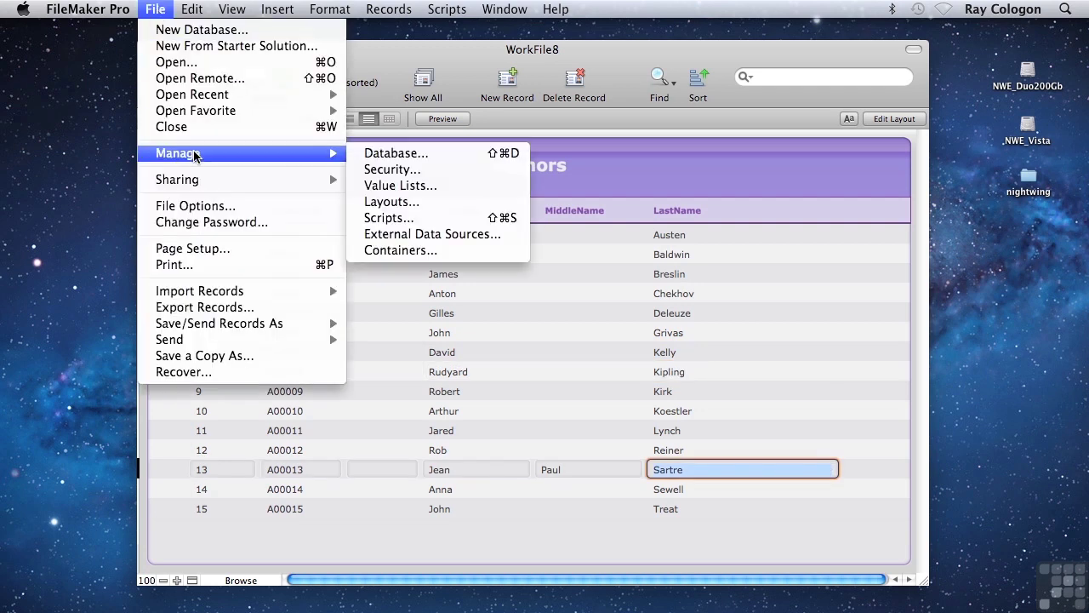
left_click(414, 203)
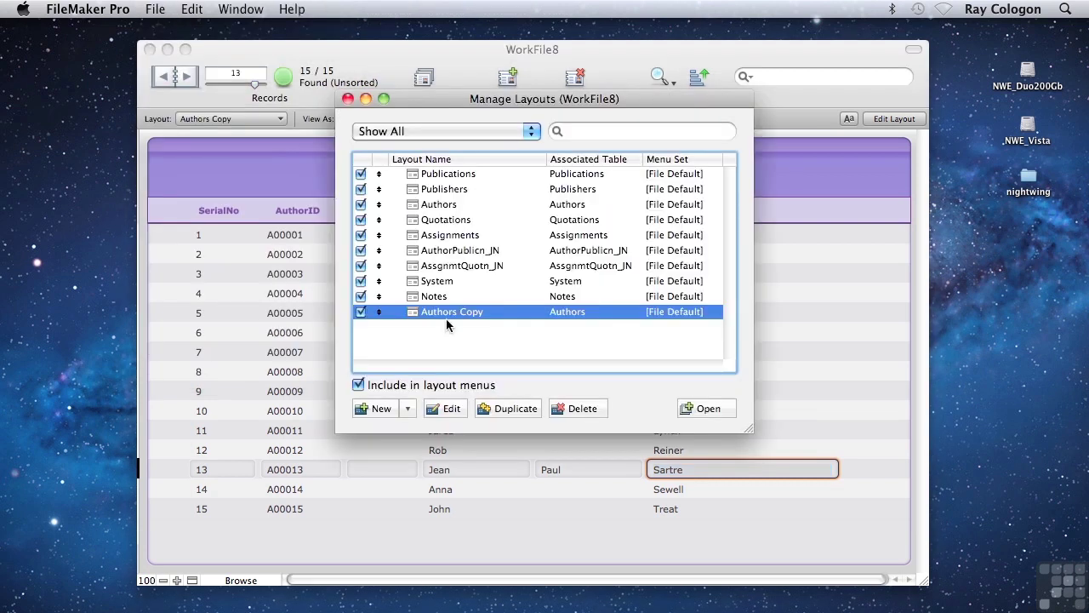
double_click(447, 312)
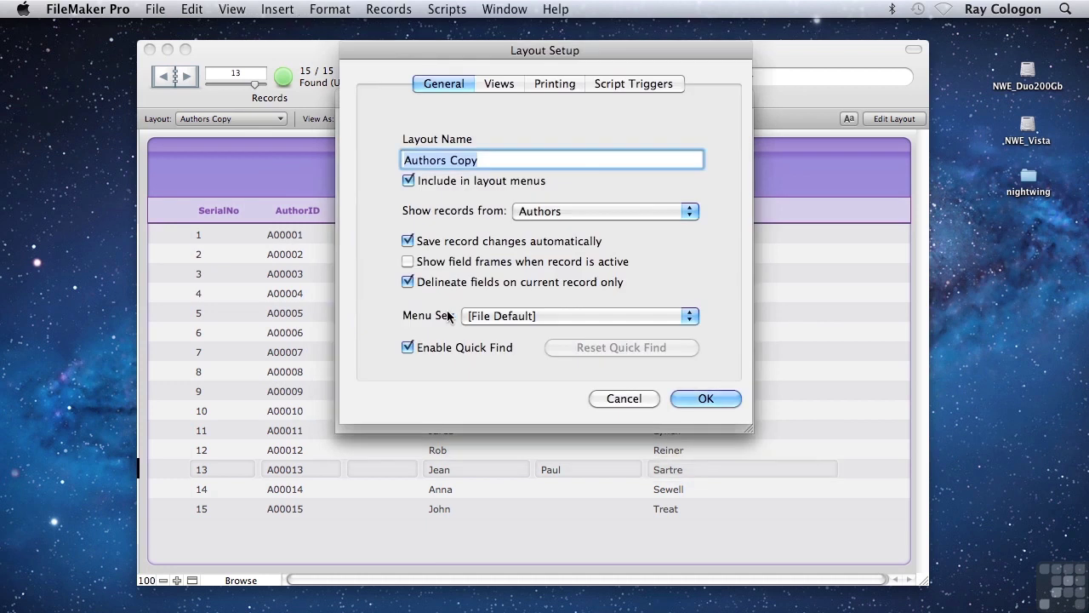
double_click(468, 162)
type("Listing")
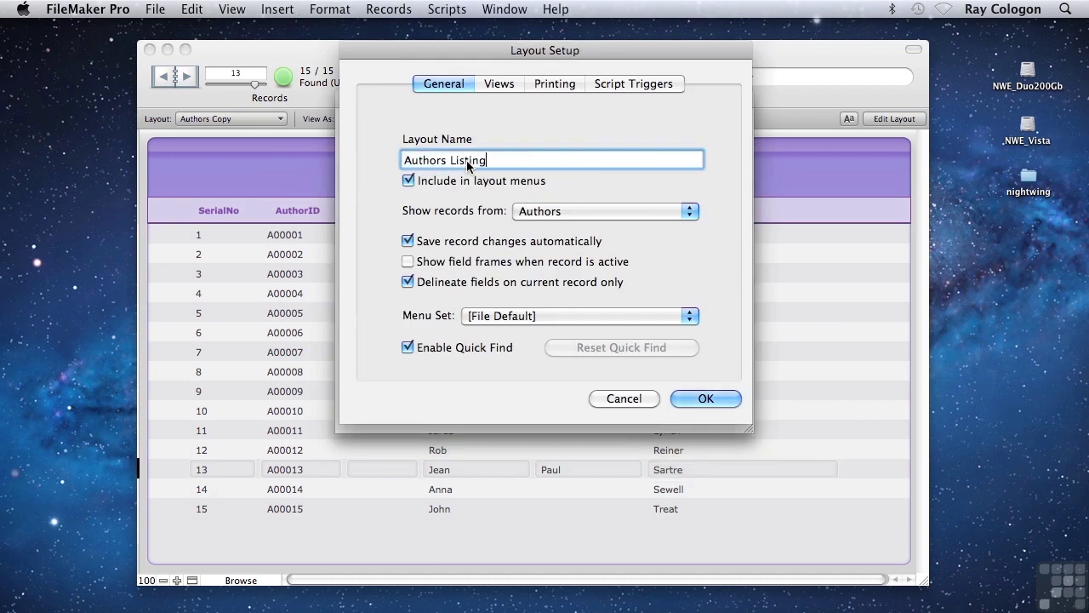
left_click(697, 398)
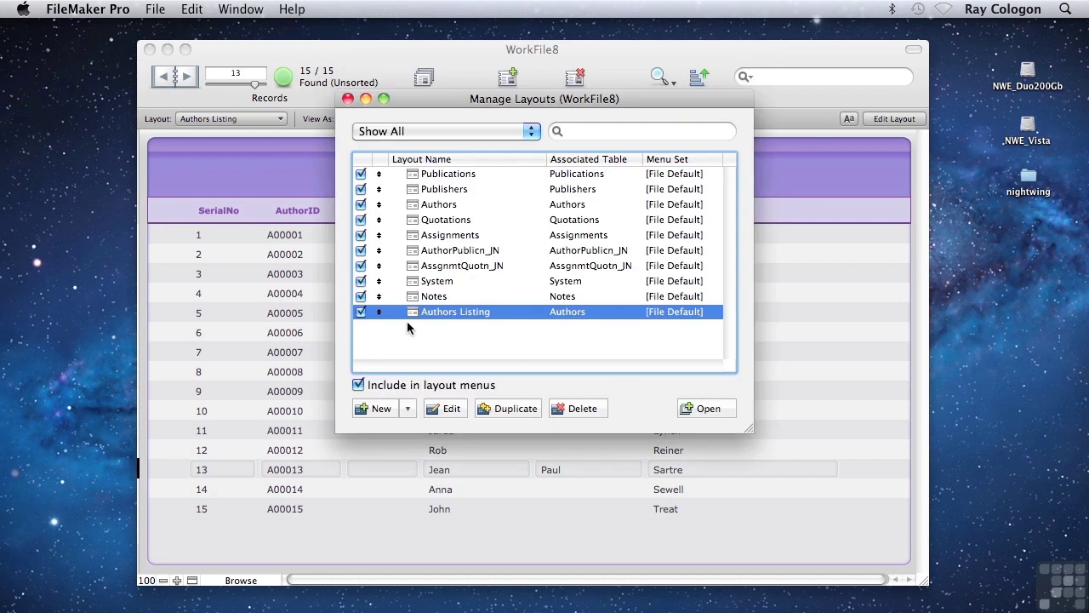
left_click_drag(380, 317, 380, 220)
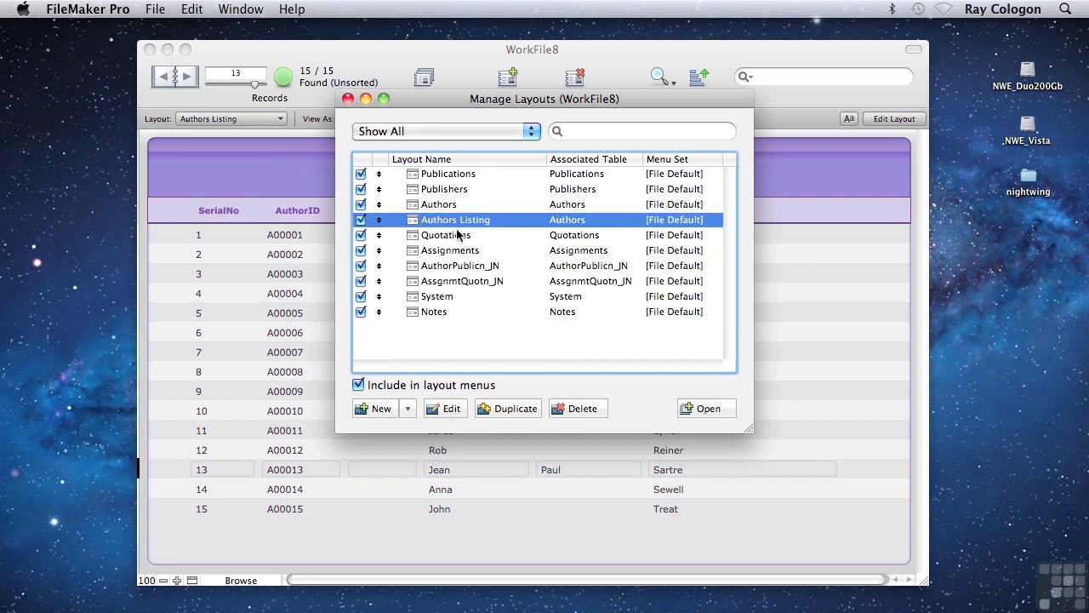
left_click(347, 100)
Step: Switch back and forth between the Authors form and the Authors Listing layout to compare them, ending on Authors
left_click(212, 119)
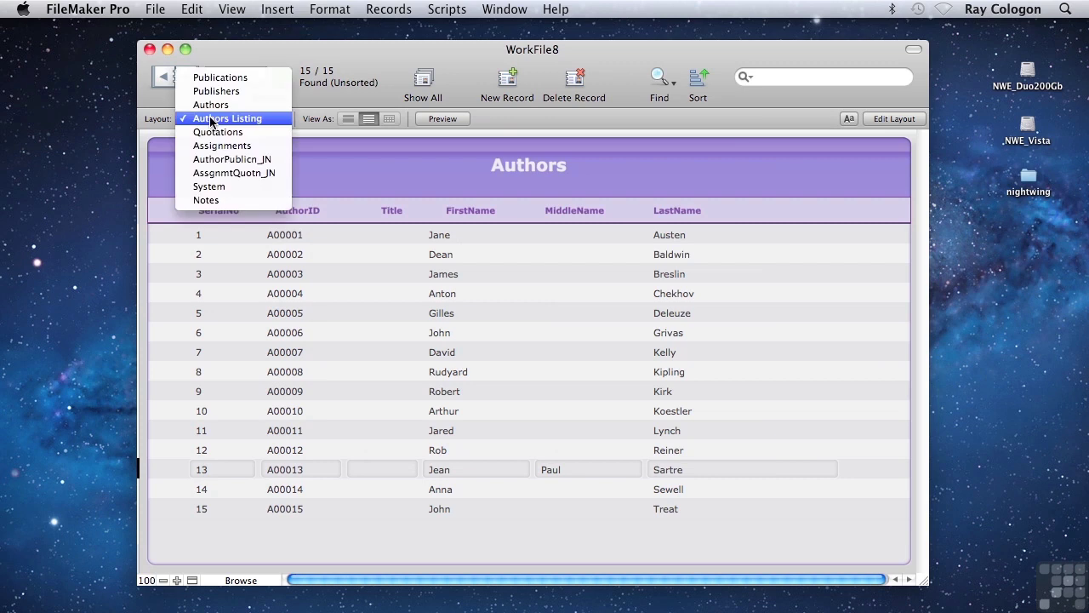
left_click(210, 104)
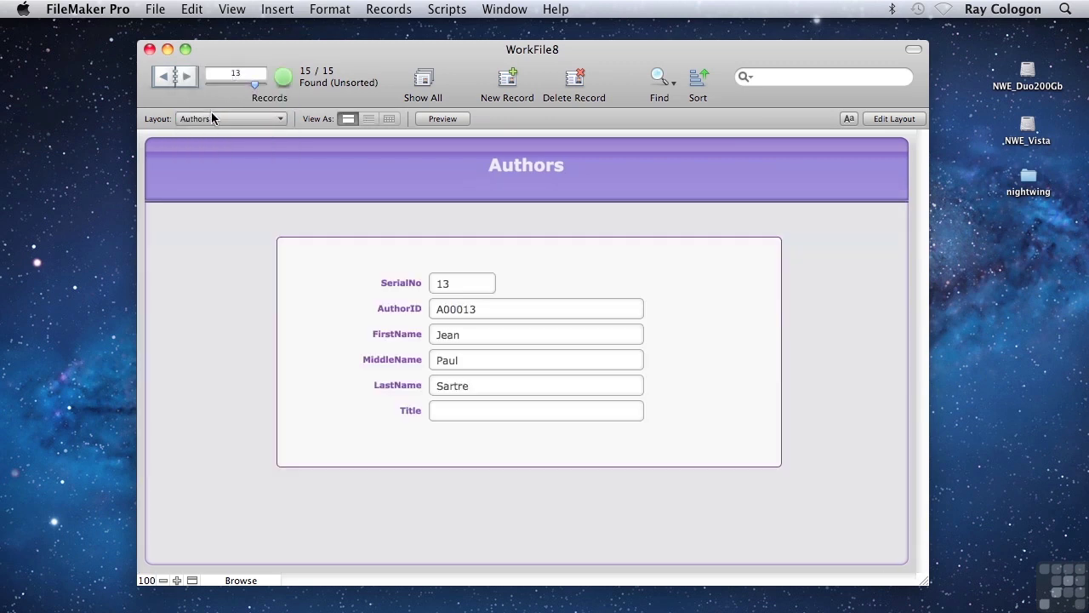
left_click(212, 119)
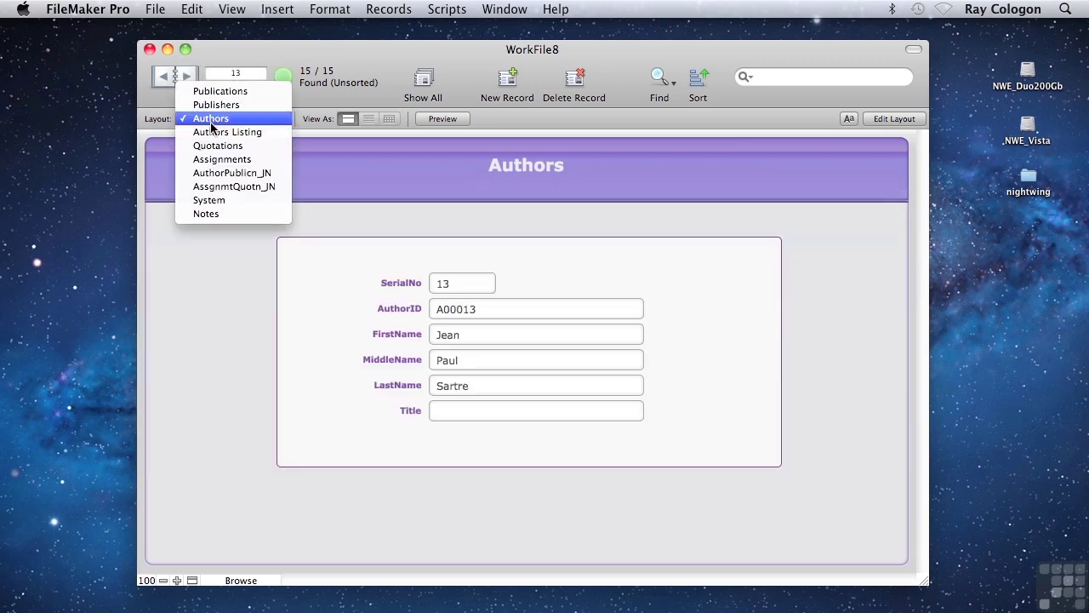
left_click(212, 132)
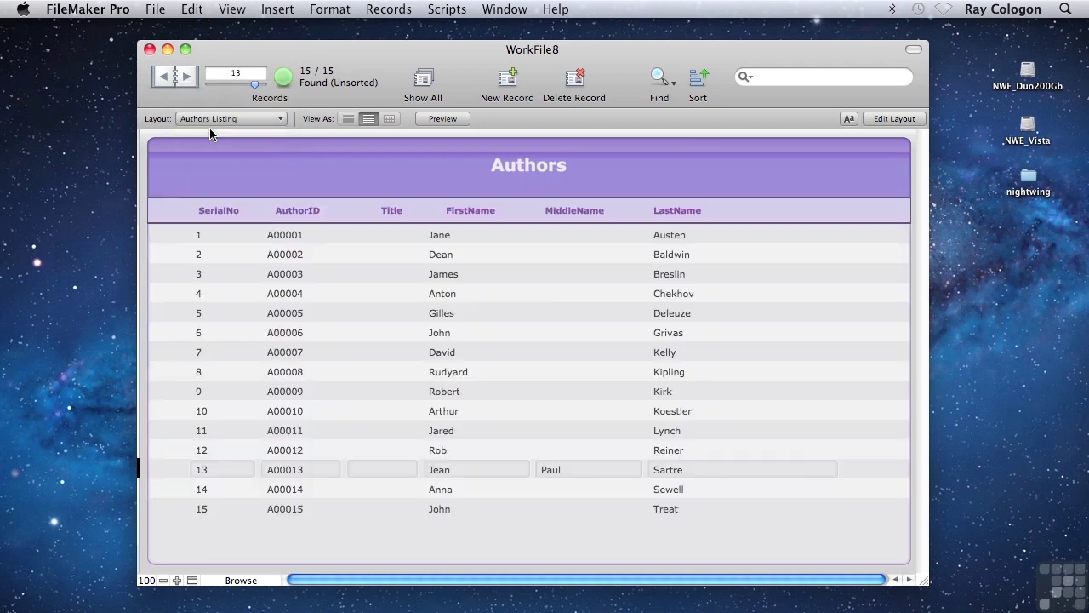
left_click(200, 116)
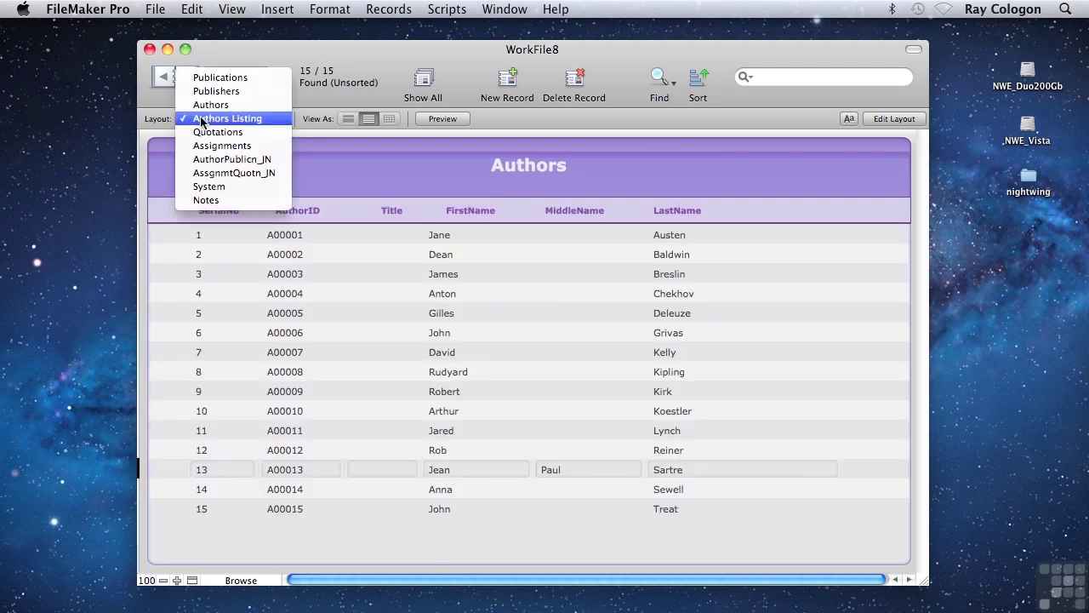
left_click(205, 106)
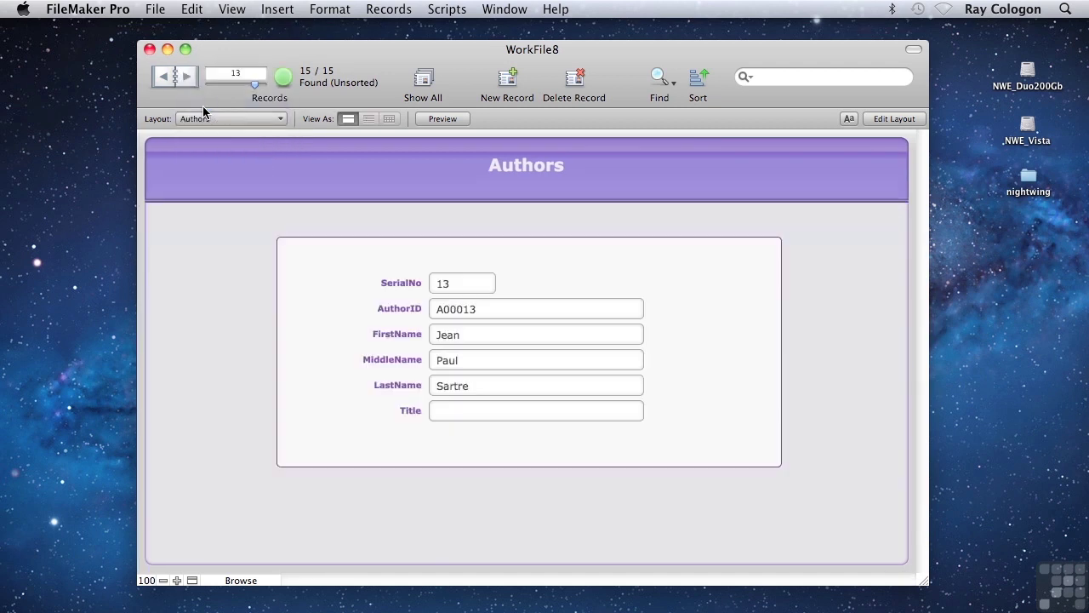